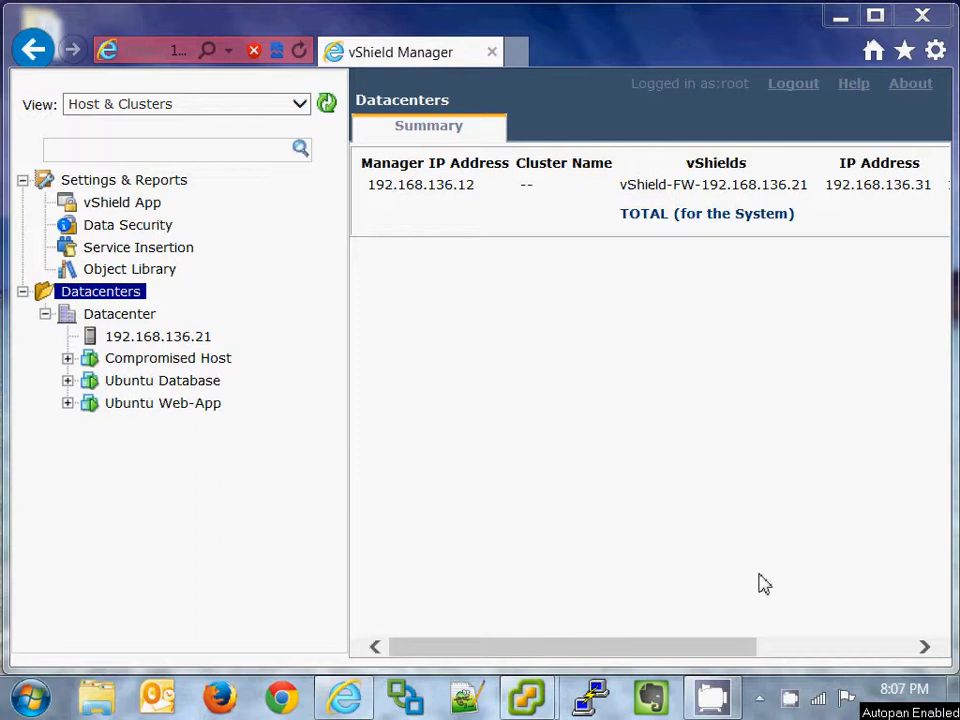
Step: Review the Ubuntu Web-App, Ubuntu Database and Compromised Host (vm-42) VM summaries in turn
left_click(176, 410)
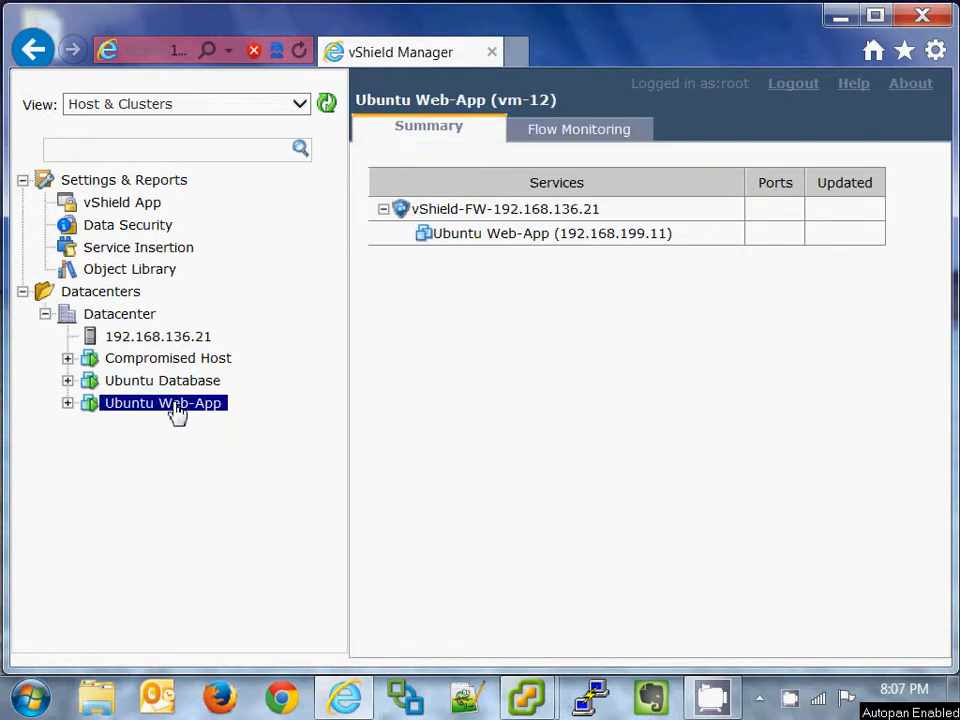
left_click(180, 388)
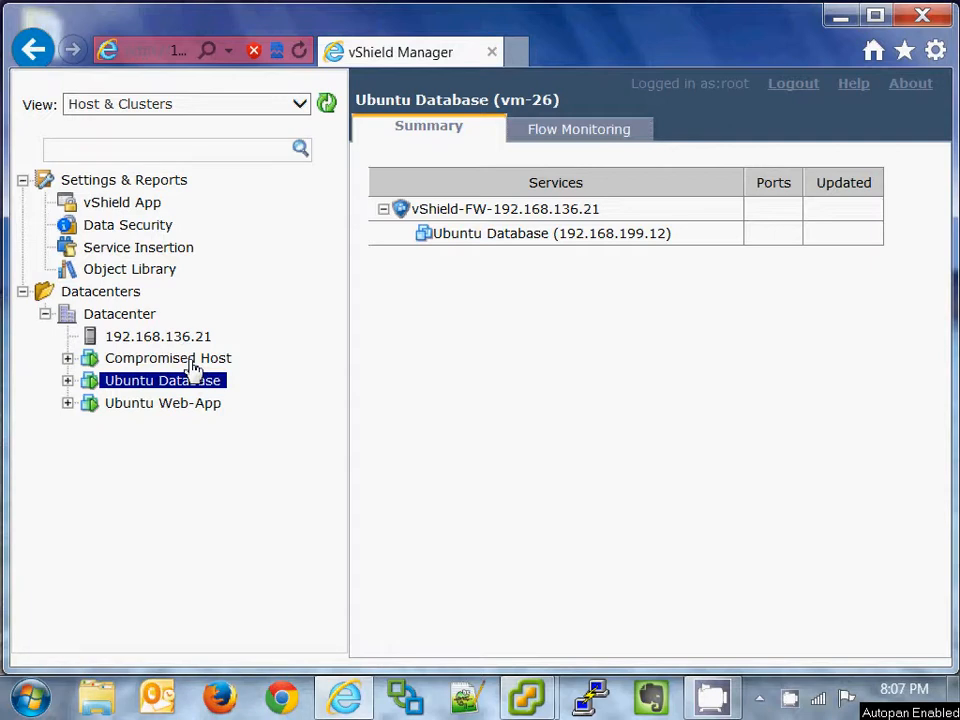
left_click(193, 362)
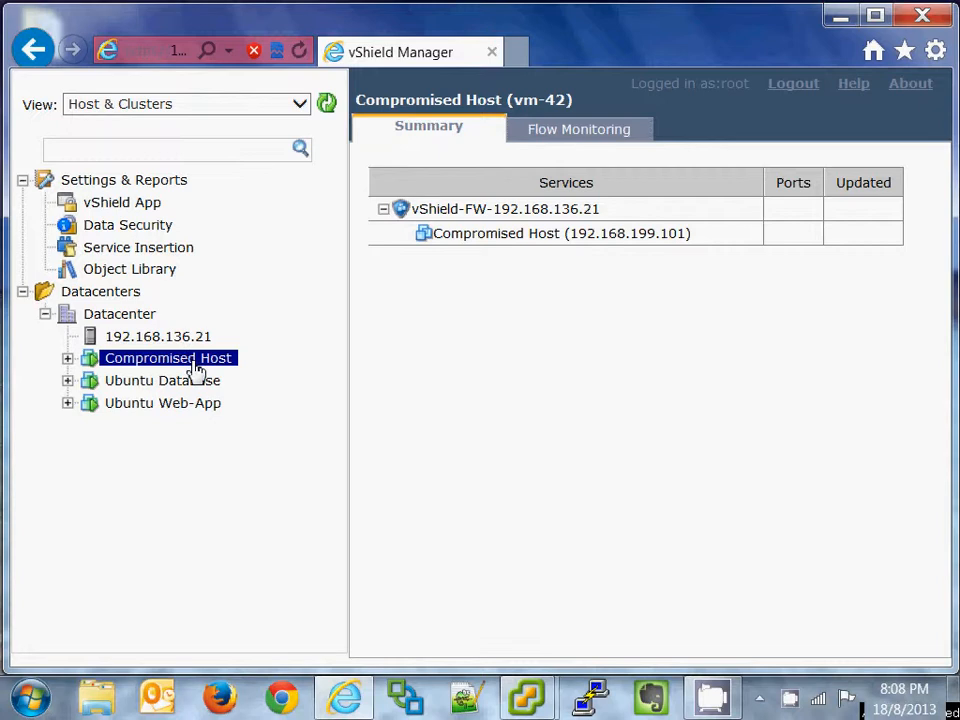
Step: Check the Datacenter's App Firewall General and Ethernet rules, confirming only the default allow-any rule
left_click(136, 317)
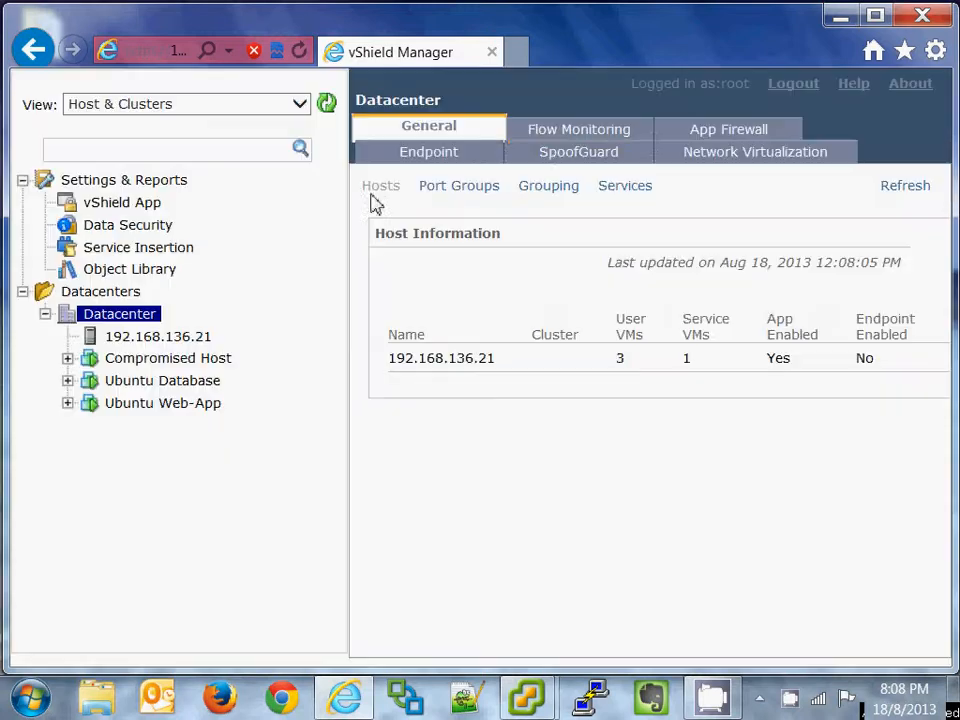
left_click(760, 136)
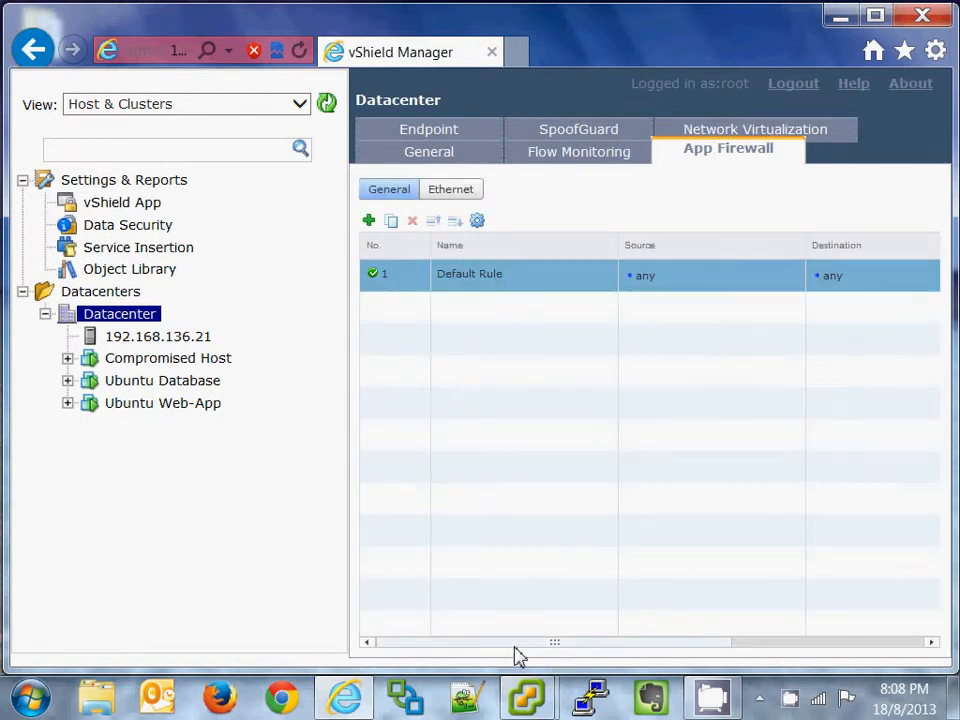
left_click_drag(520, 648, 731, 677)
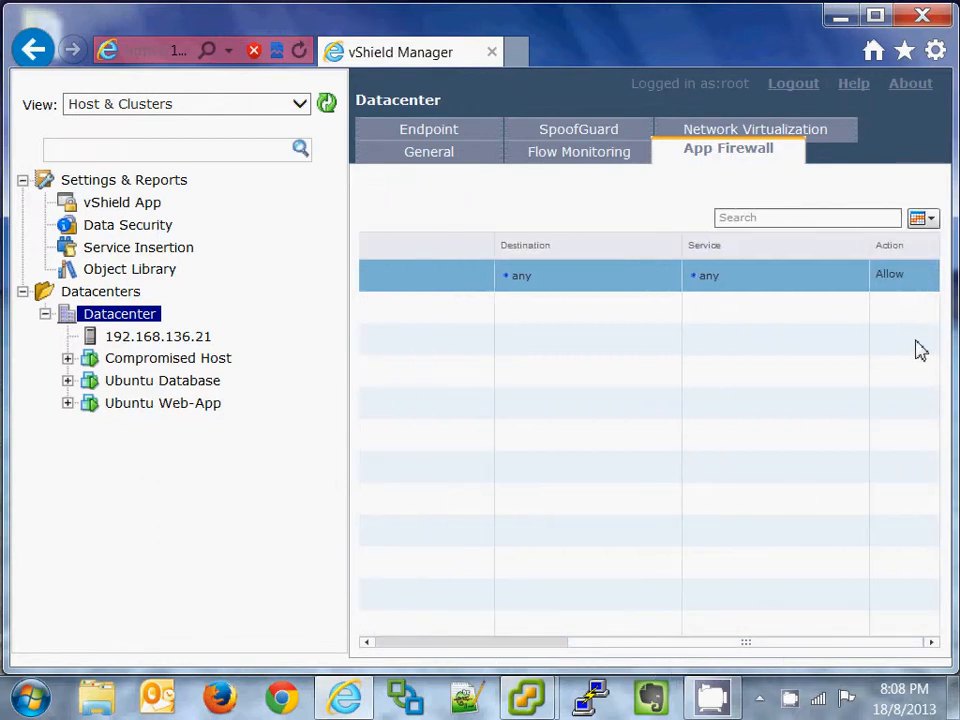
left_click_drag(673, 641, 424, 643)
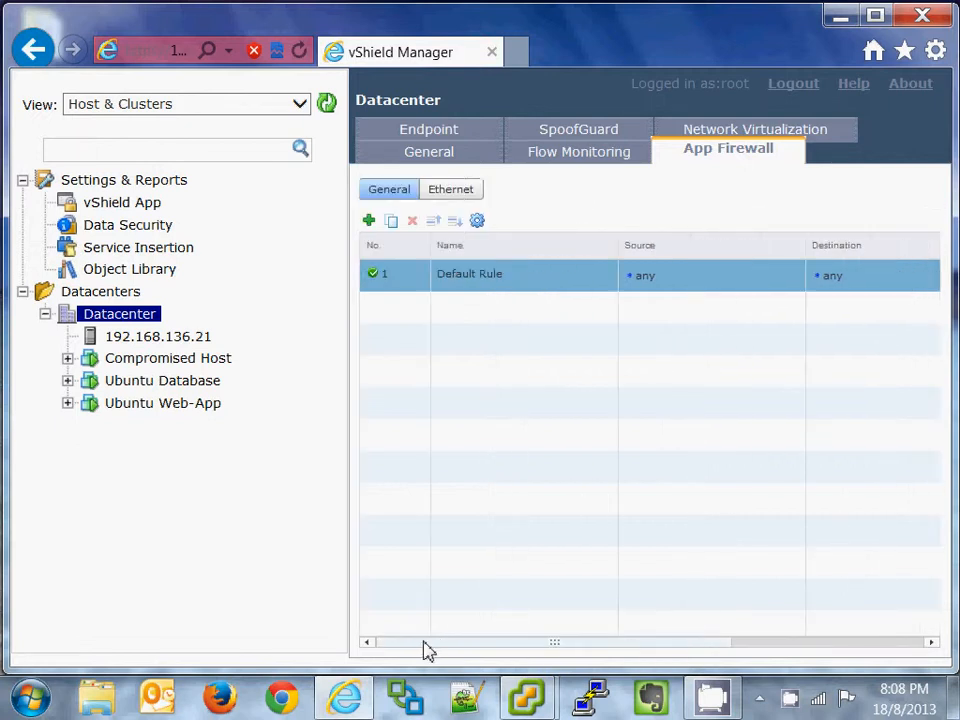
left_click(446, 199)
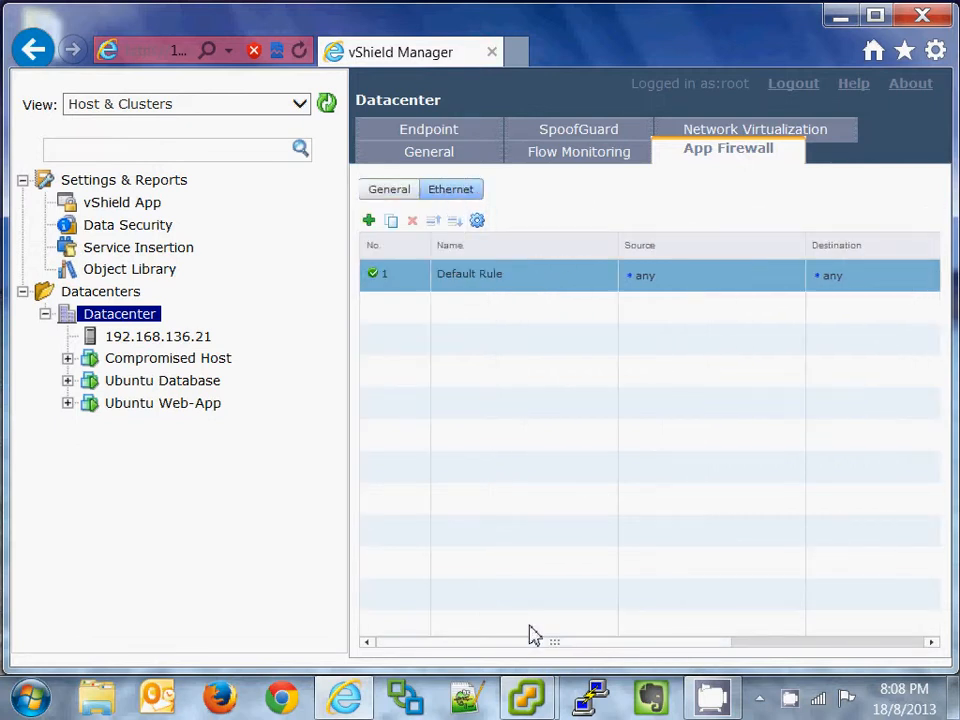
left_click_drag(542, 654, 491, 653)
Step: Minimize the vShield Manager browser and restore the Compromised Host VM console from the taskbar
left_click(845, 18)
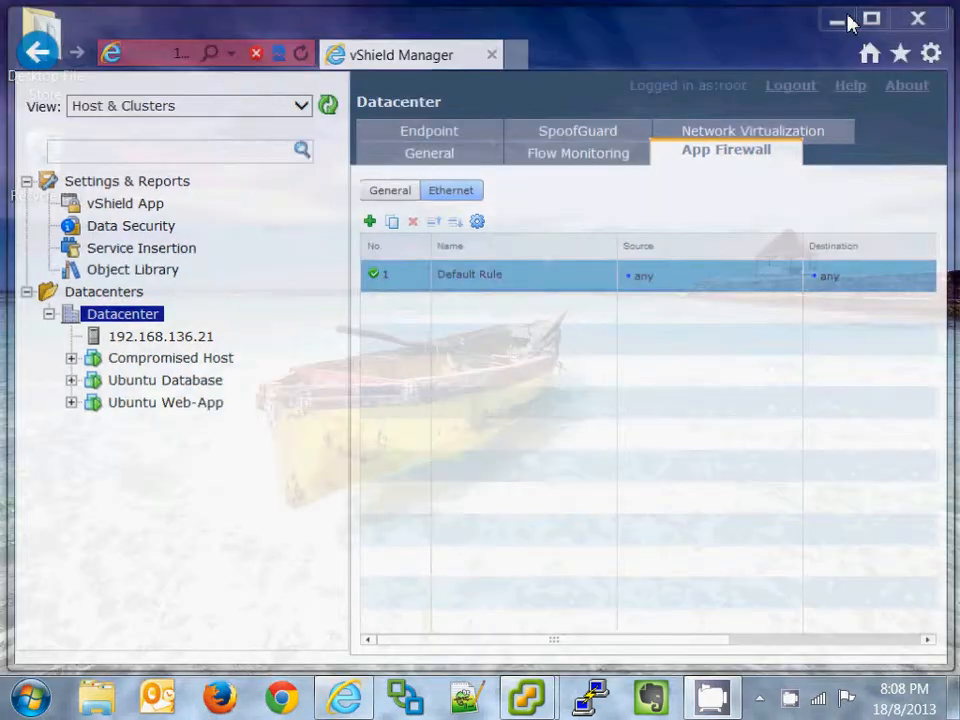
mouse_move(527, 697)
left_click(592, 618)
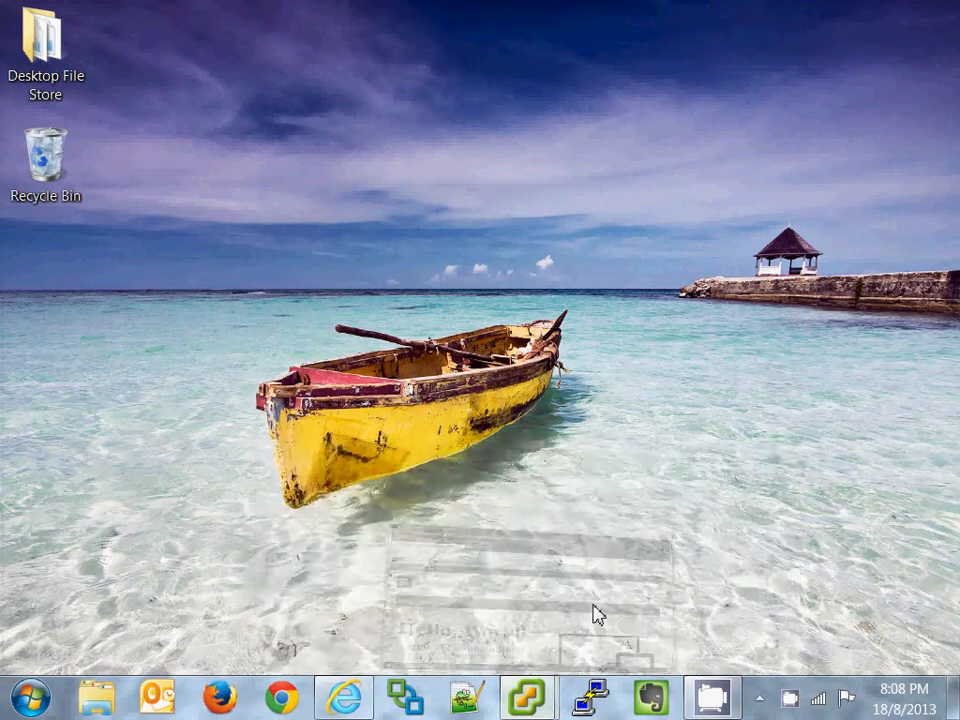
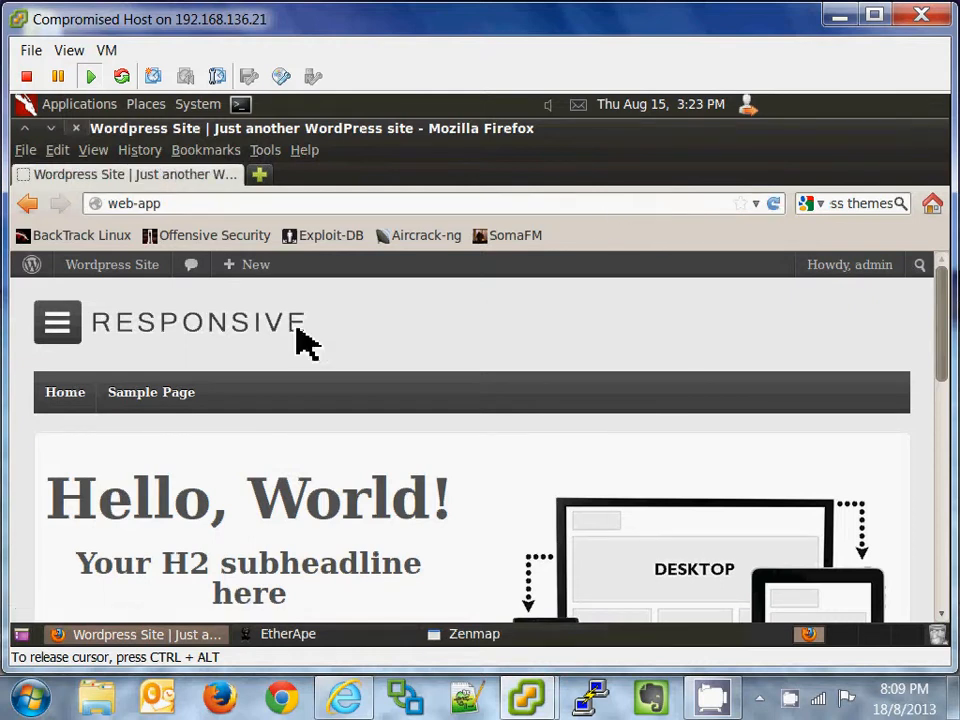
Step: Load the WordPress Sample Page, then the 'Hello world!' post with its single comment
left_click(165, 392)
scroll(300, 352, "down", 4)
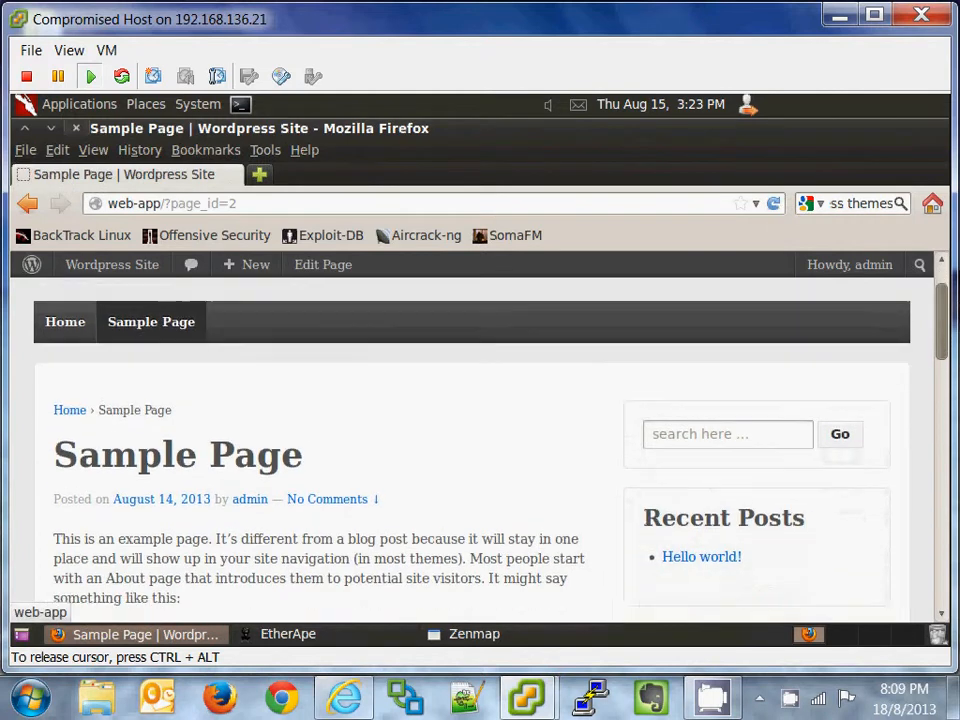
left_click(728, 418)
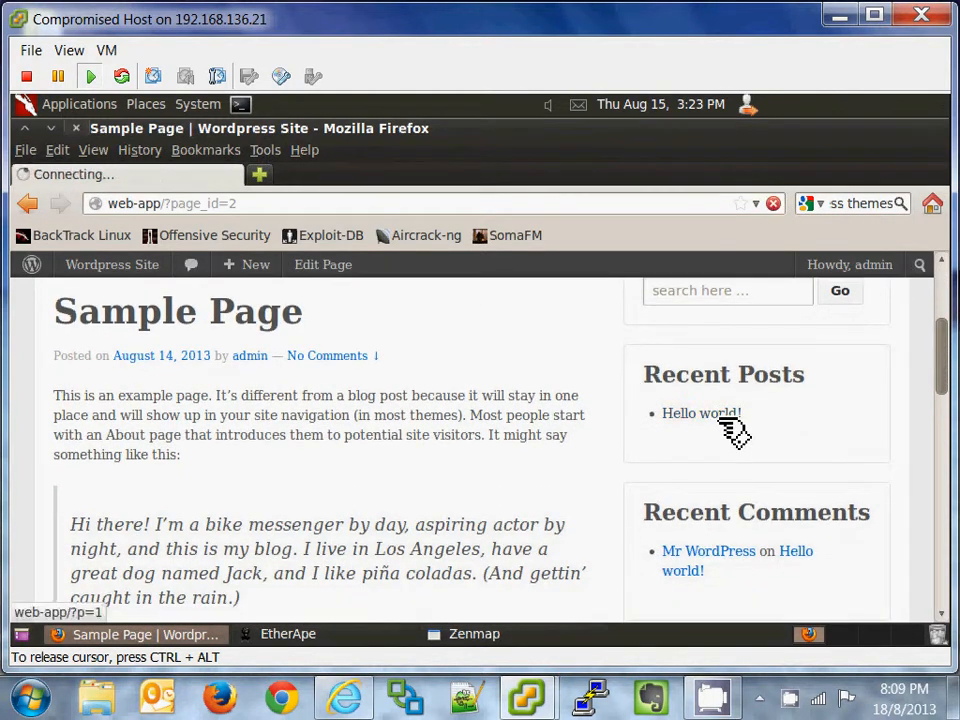
scroll(340, 368, "down", 3)
scroll(340, 368, "down", 3)
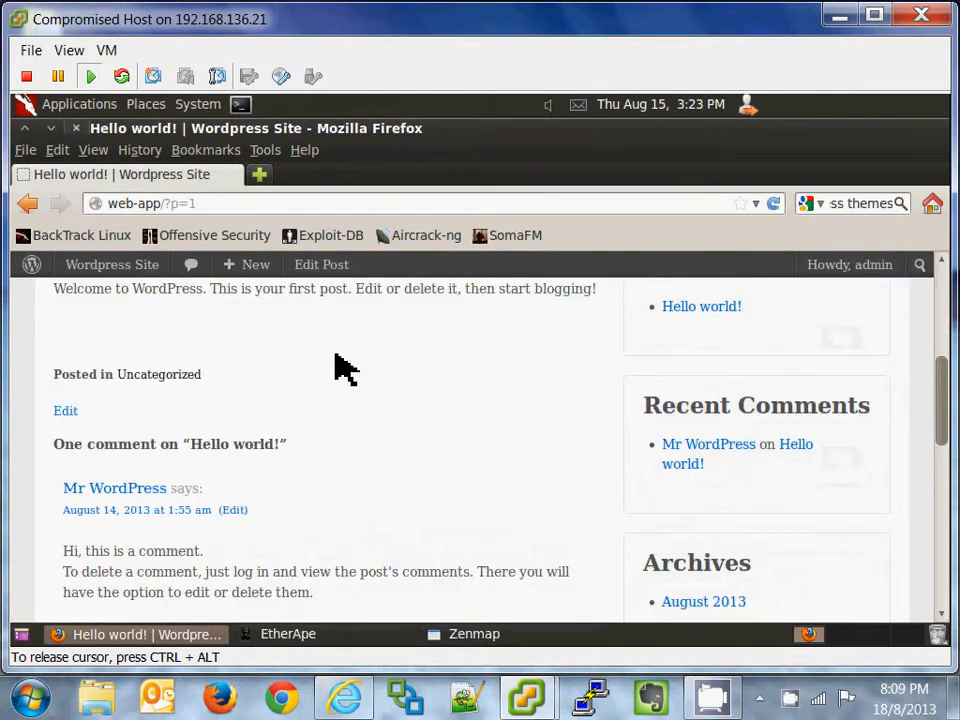
scroll(346, 369, "up", 3)
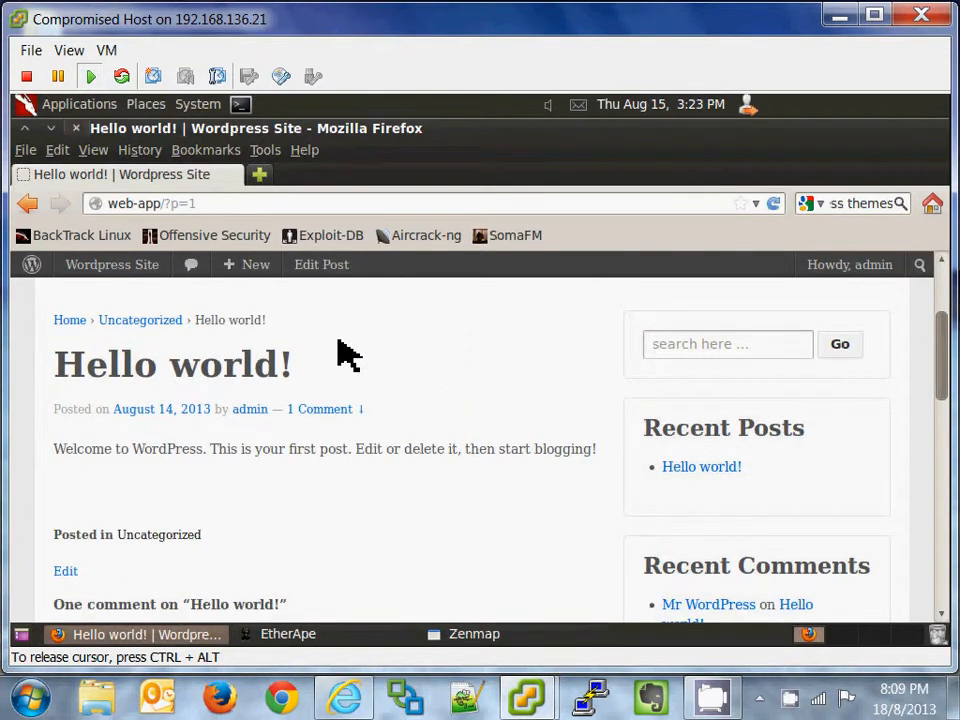
Step: Scroll back to the top of the 'Hello world!' post and switch to the EtherApe traffic graph
scroll(338, 340, "up", 3)
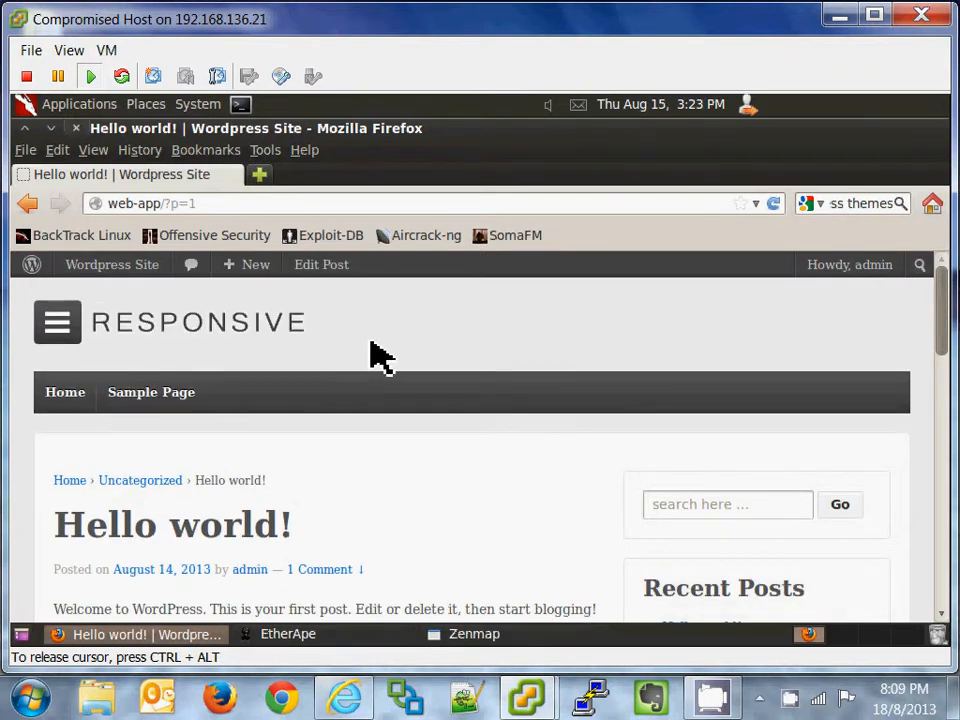
left_click(332, 636)
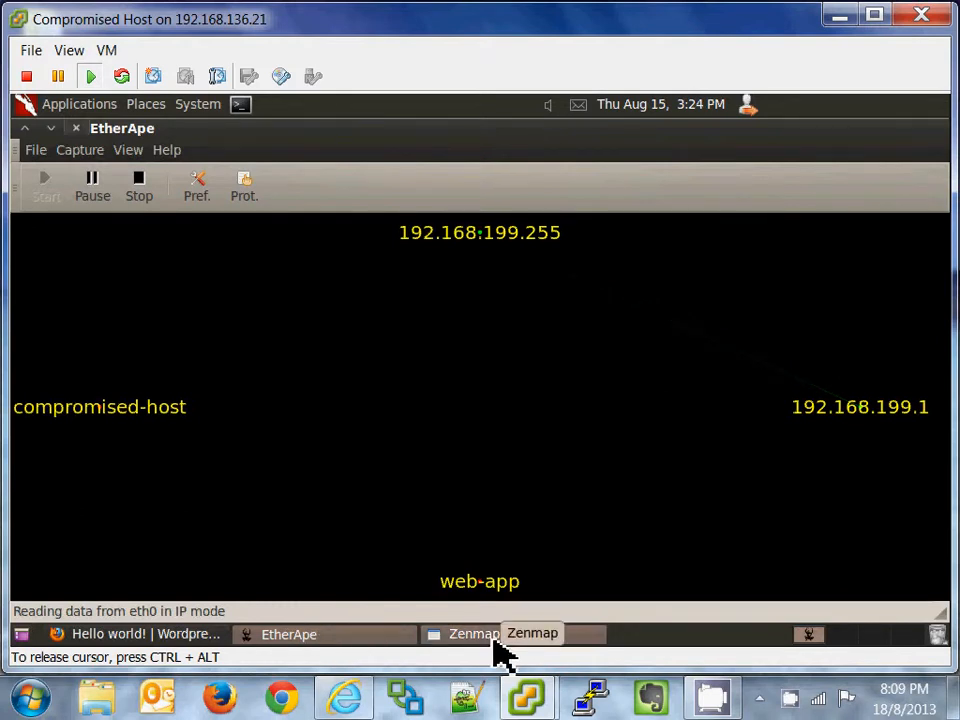
Step: After watching compromised-host, web-app and gateway traffic in EtherApe, bring Zenmap to the front
left_click(500, 655)
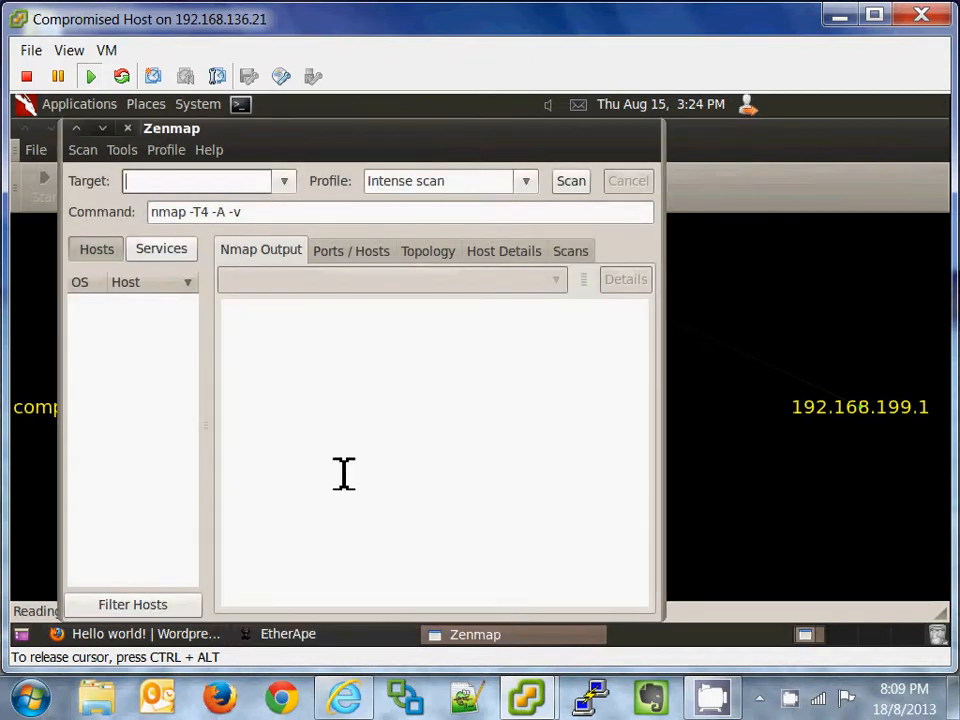
Step: Run a Regular scan in Zenmap against the target 'web-app database'
left_click_drag(285, 151, 438, 155)
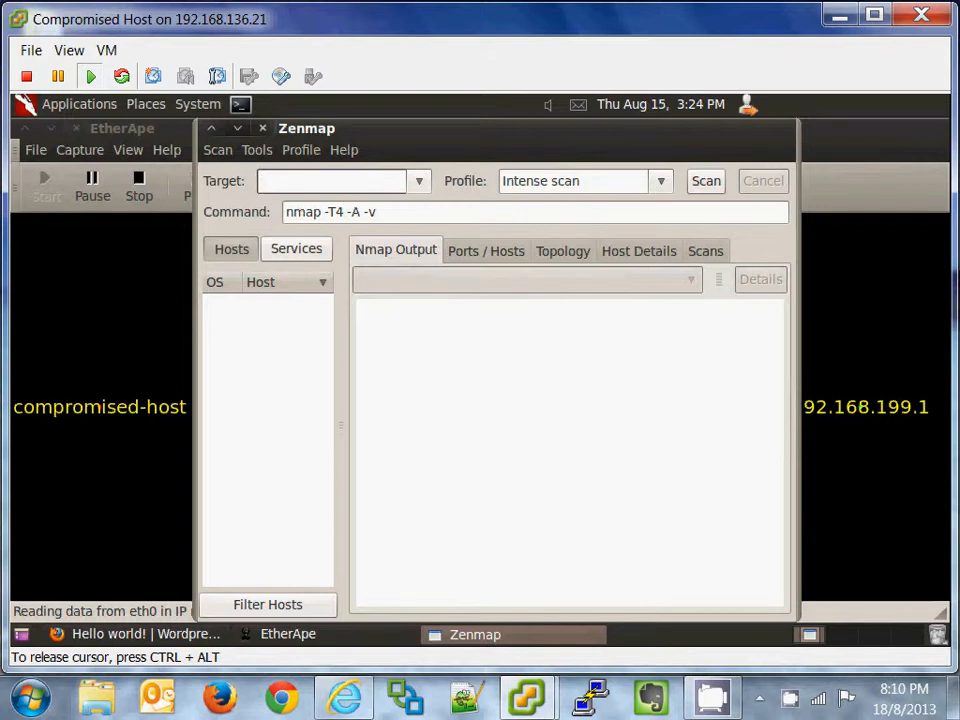
left_click_drag(453, 163, 538, 174)
left_click(541, 183)
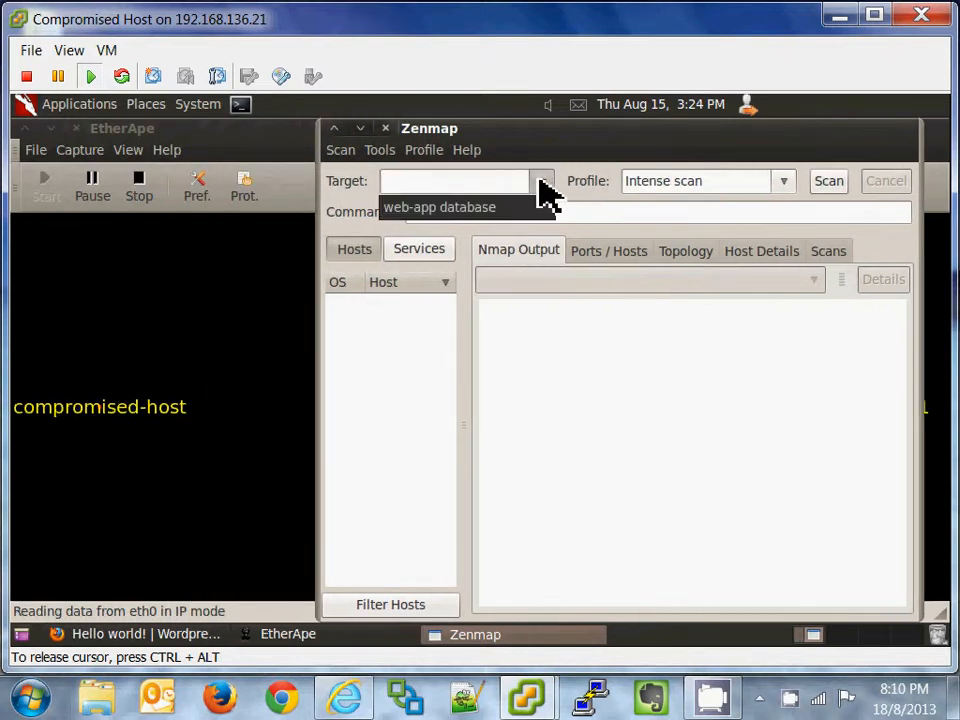
left_click(525, 207)
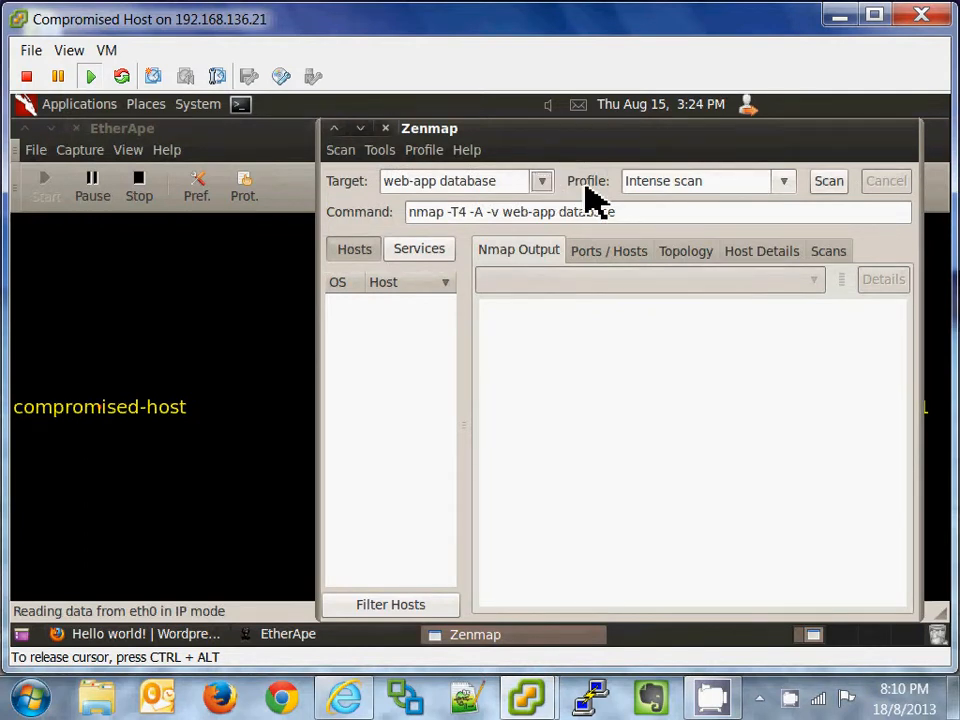
left_click(784, 183)
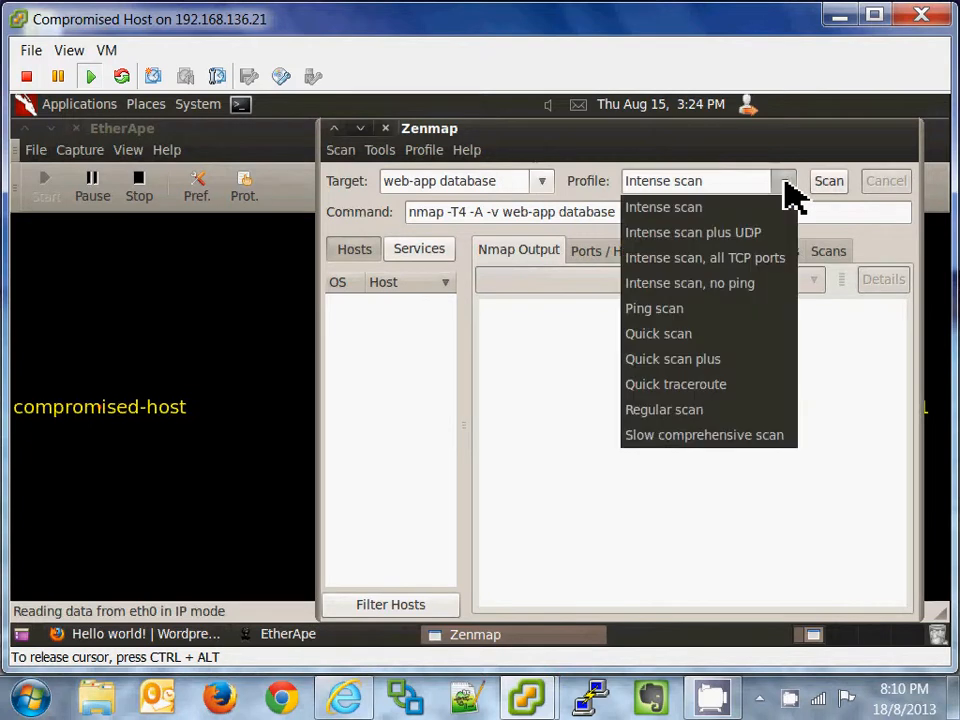
left_click(743, 412)
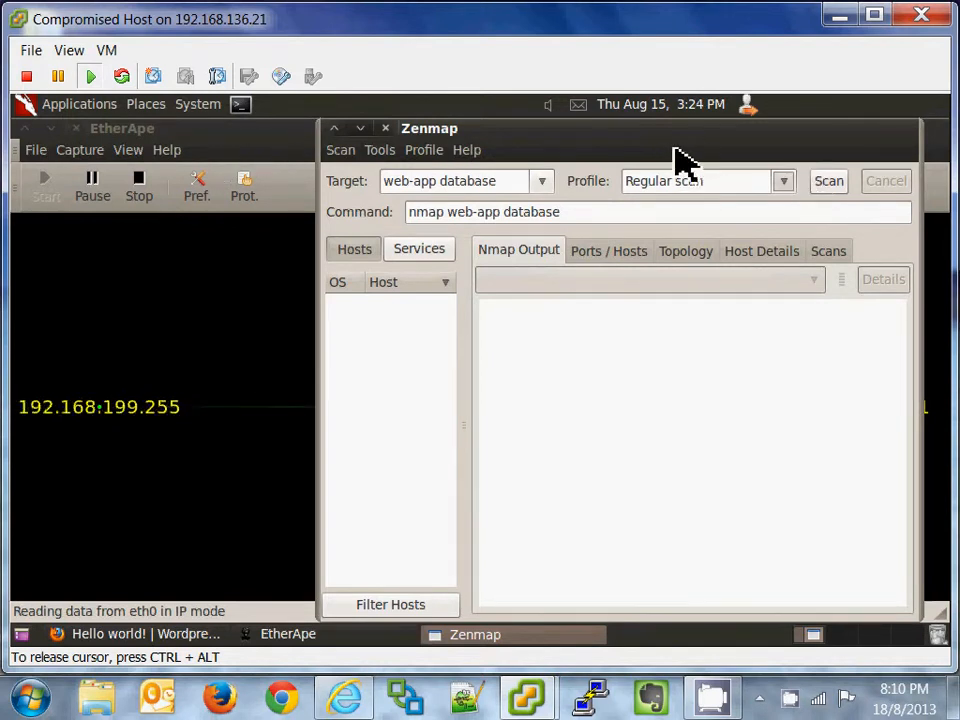
left_click(829, 183)
Step: Minimize Zenmap to watch the database node appear in EtherApe, then reopen the scan results
left_click(360, 128)
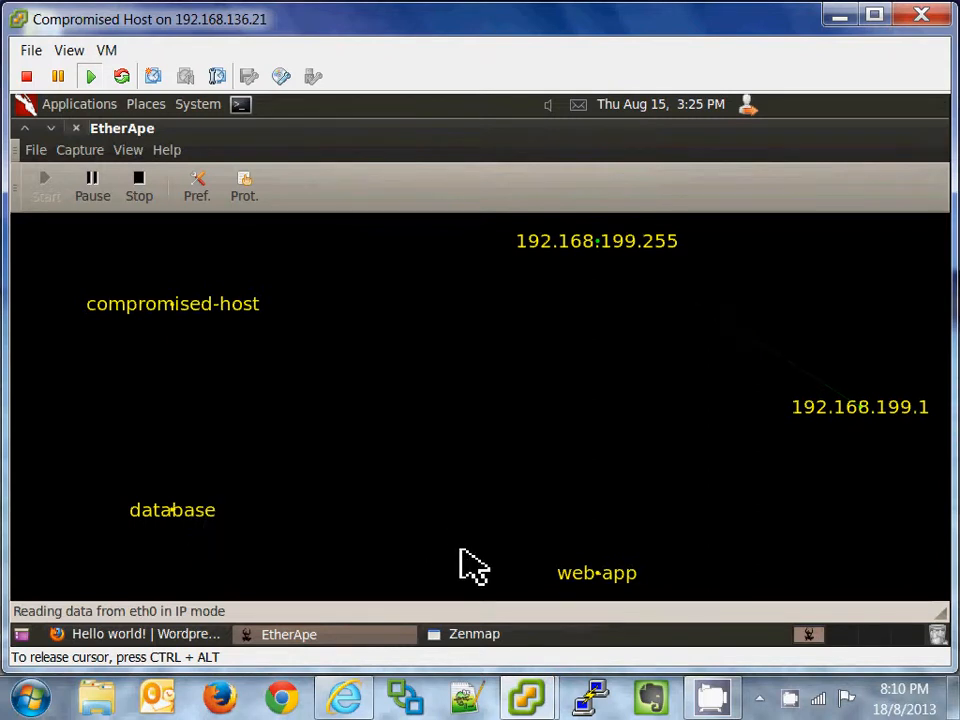
left_click(467, 634)
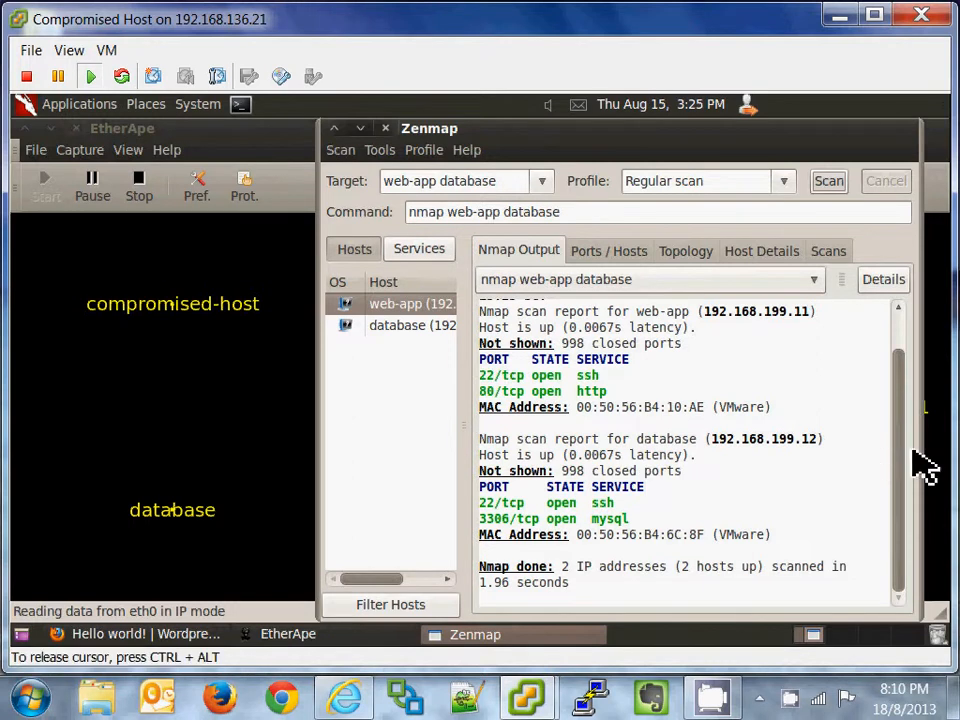
Step: Review the Nmap output (web-app: ssh, http; database: ssh, mysql), then switch to vShield Manager
scroll(910, 430, "up", 2)
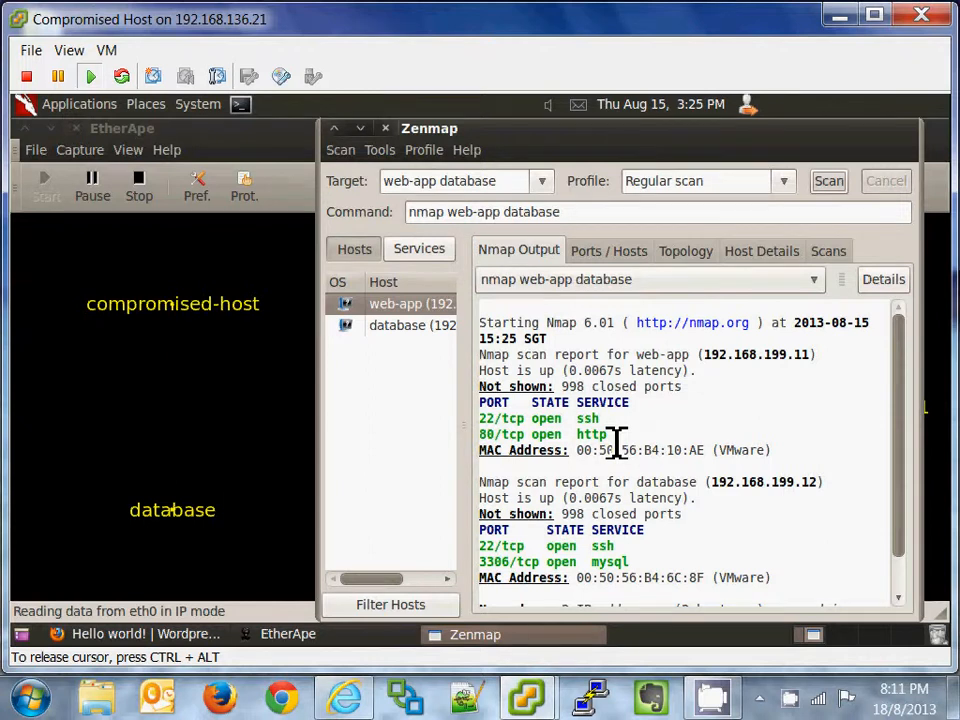
scroll(909, 500, "down", 2)
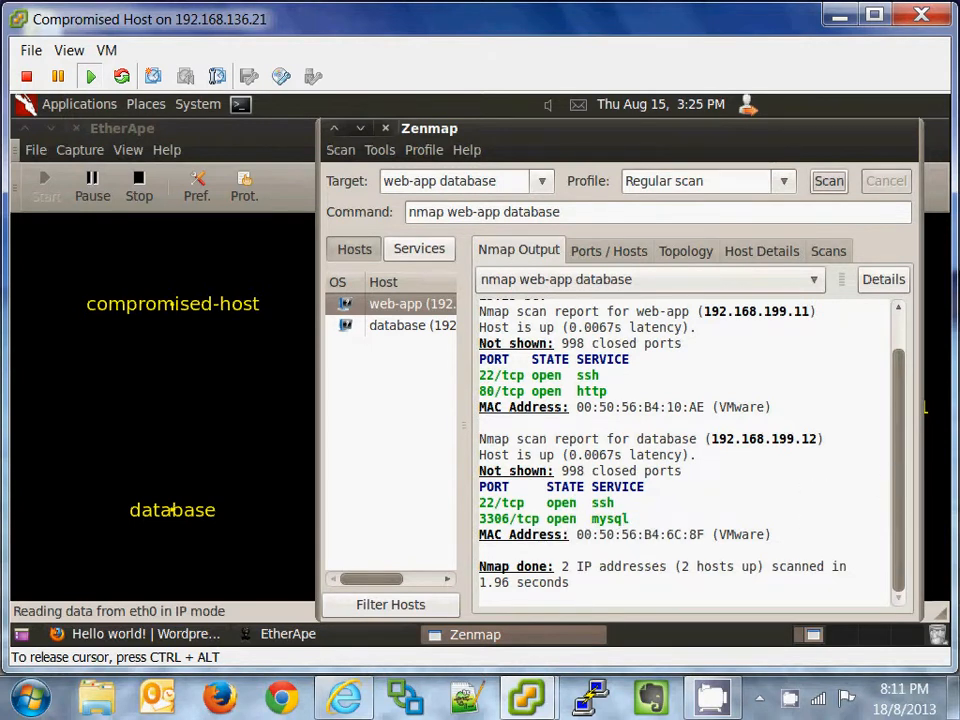
mouse_move(900, 480)
left_mouse_down()
mouse_move(900, 405)
mouse_move(903, 481)
left_mouse_up()
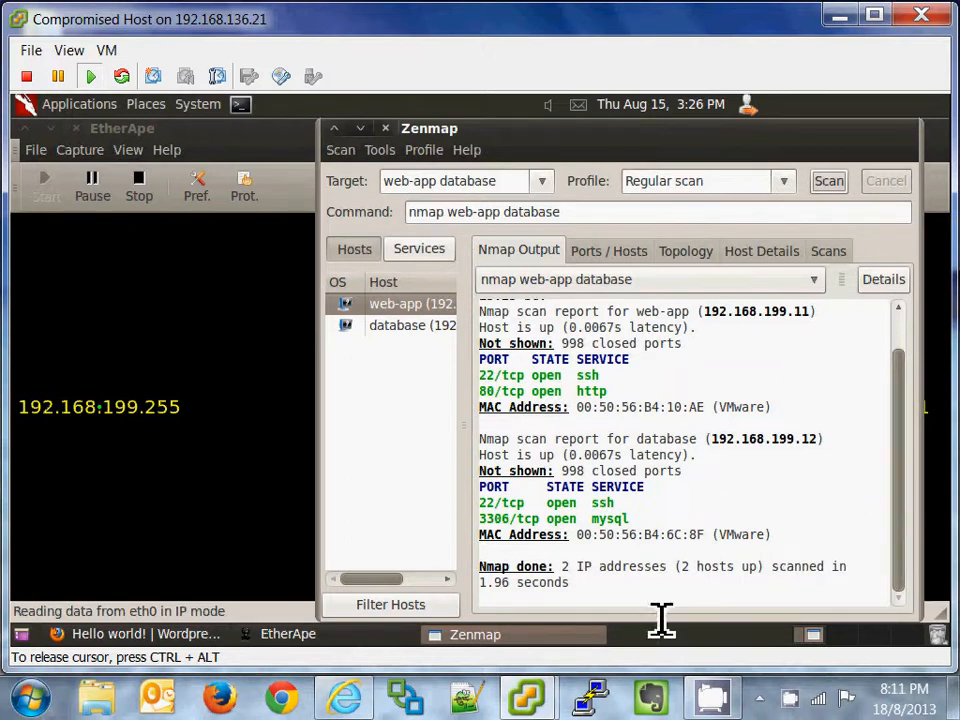
left_click(347, 704)
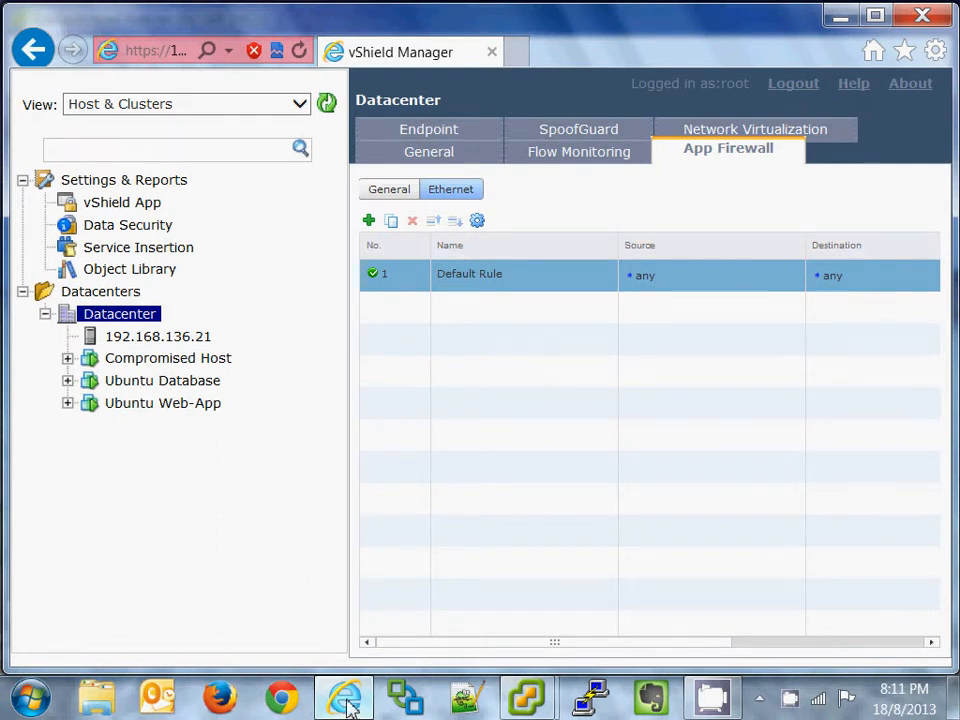
Step: Under General > Grouping, add security group 'Database Zone' with the Ubuntu Database VM as its member
left_click(430, 156)
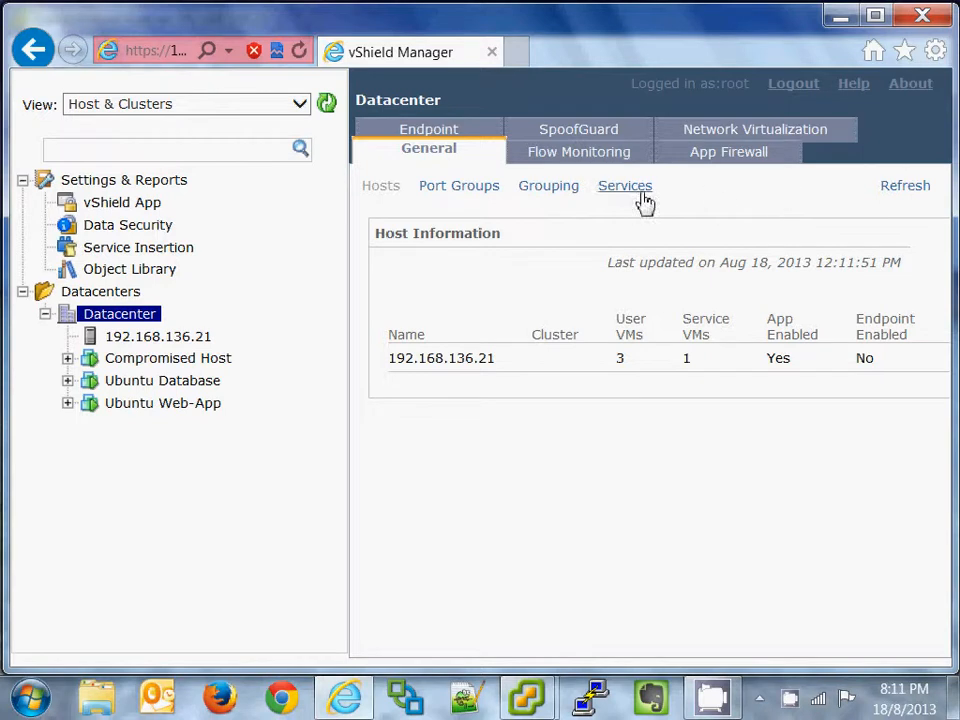
left_click(574, 197)
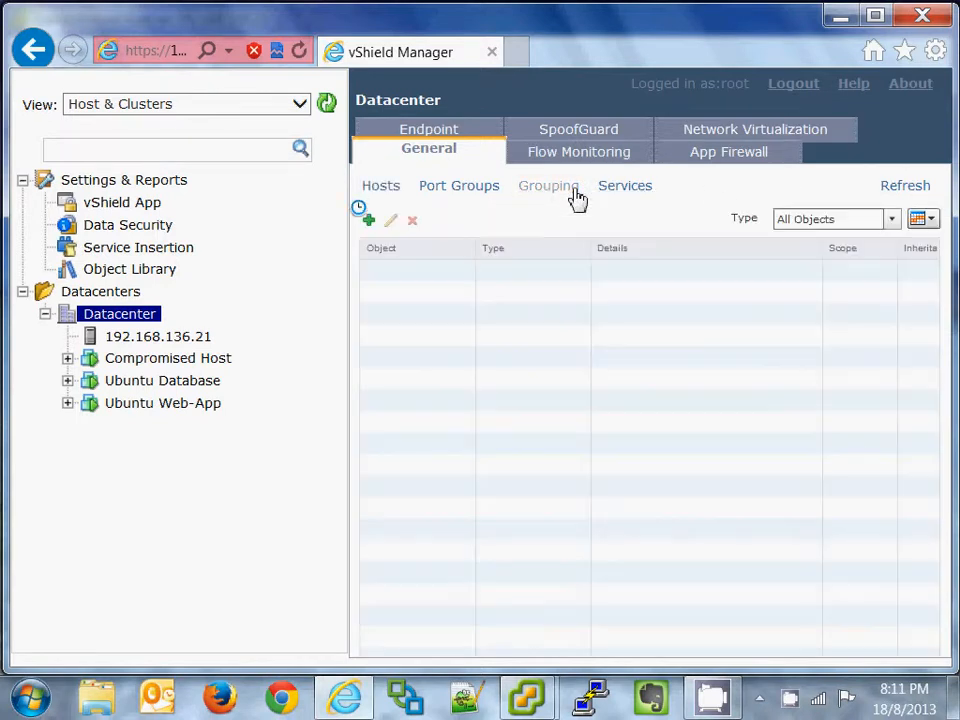
left_click(369, 221)
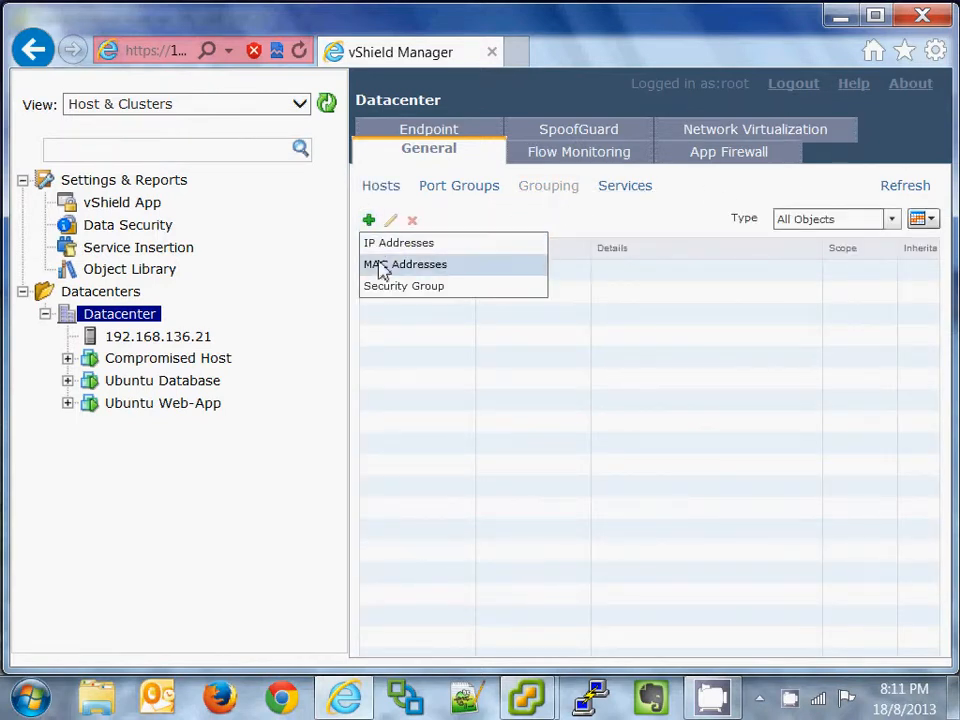
left_click(388, 289)
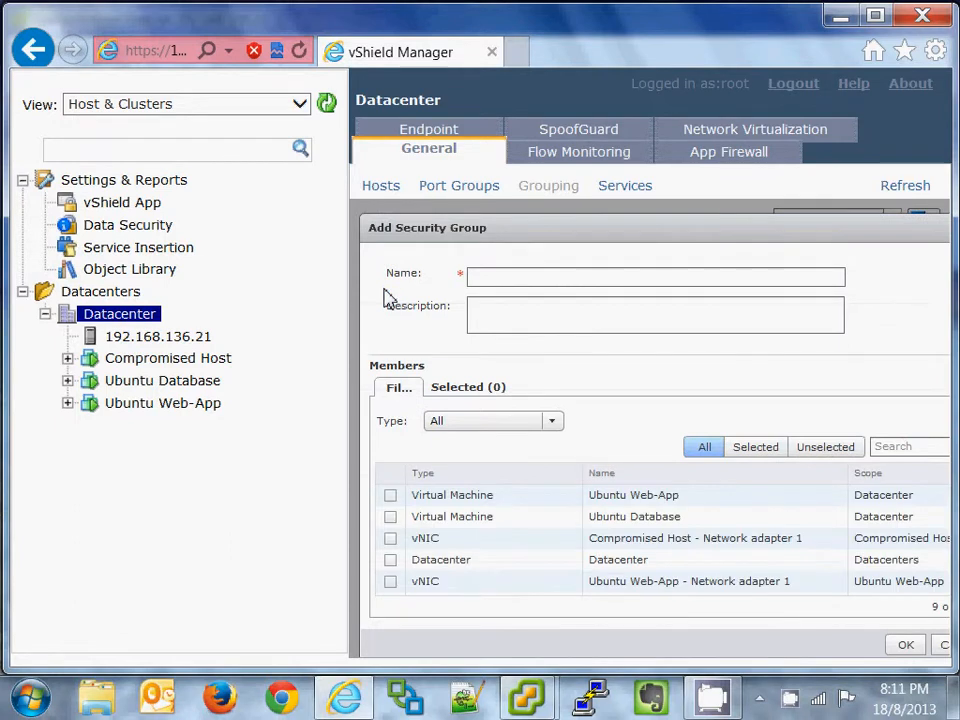
left_click(505, 277)
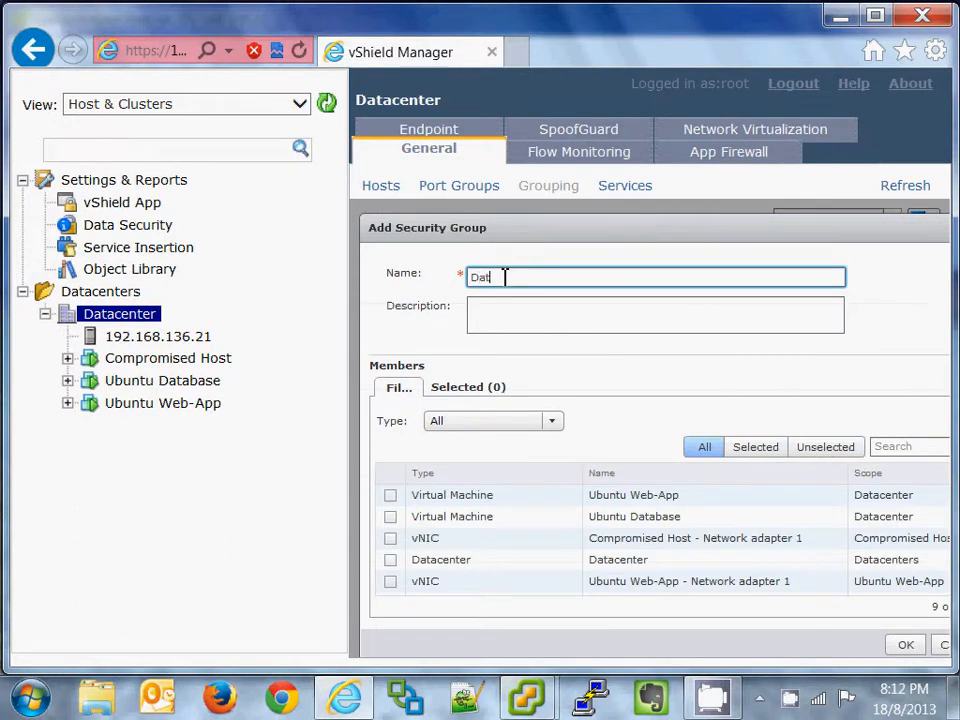
type("Database Zone")
left_click(552, 421)
left_click(540, 466)
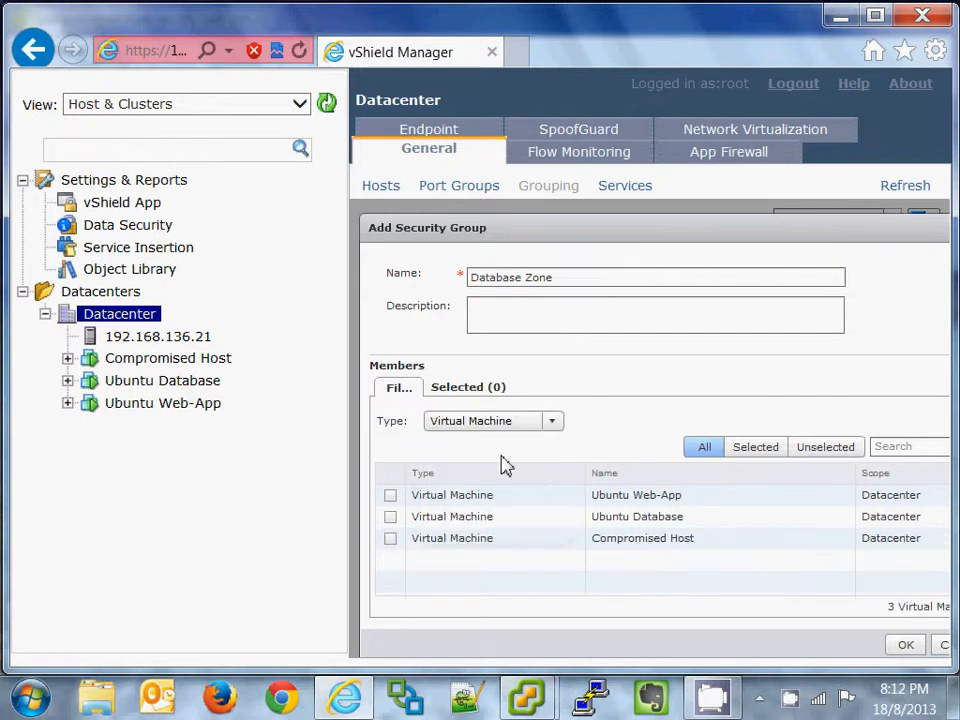
left_click(390, 517)
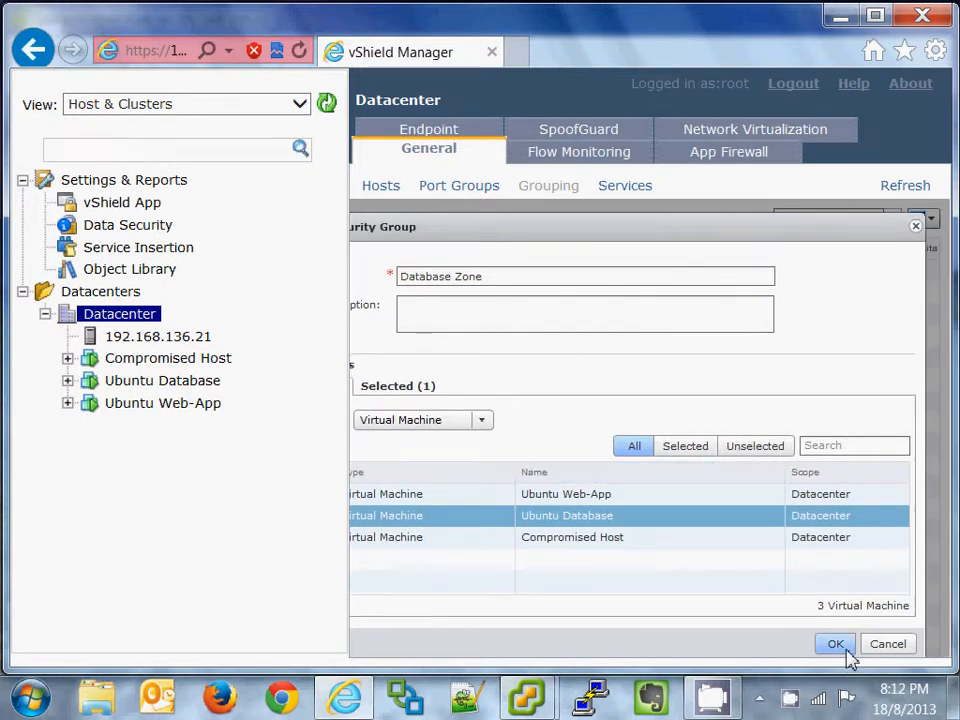
left_click(835, 644)
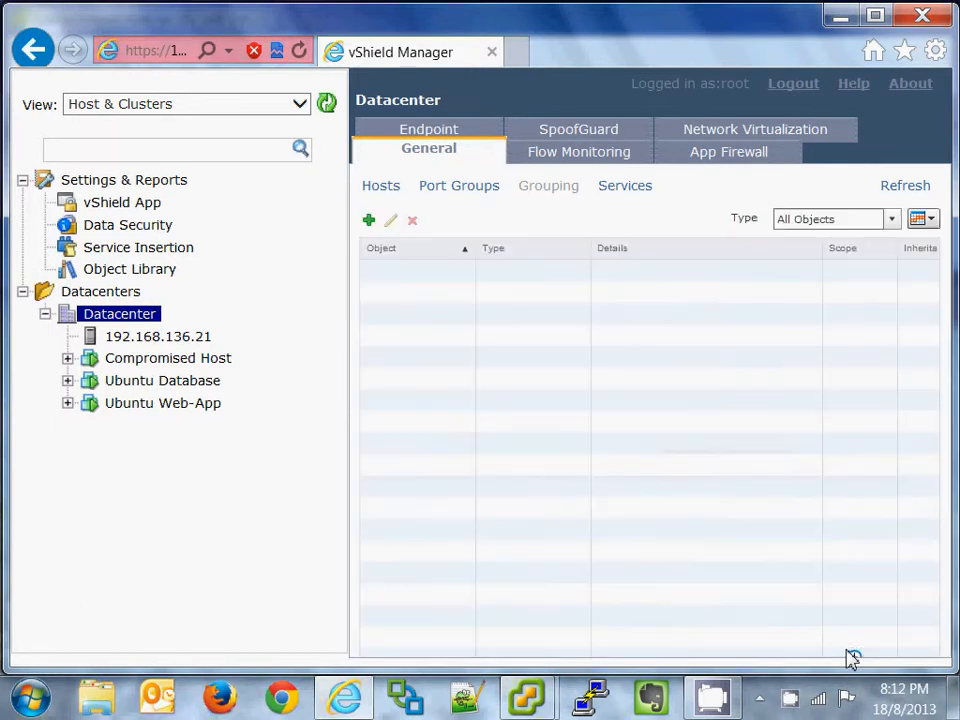
Step: Add security group 'Web Zone' containing only the Ubuntu Web-App virtual machine
left_click(369, 222)
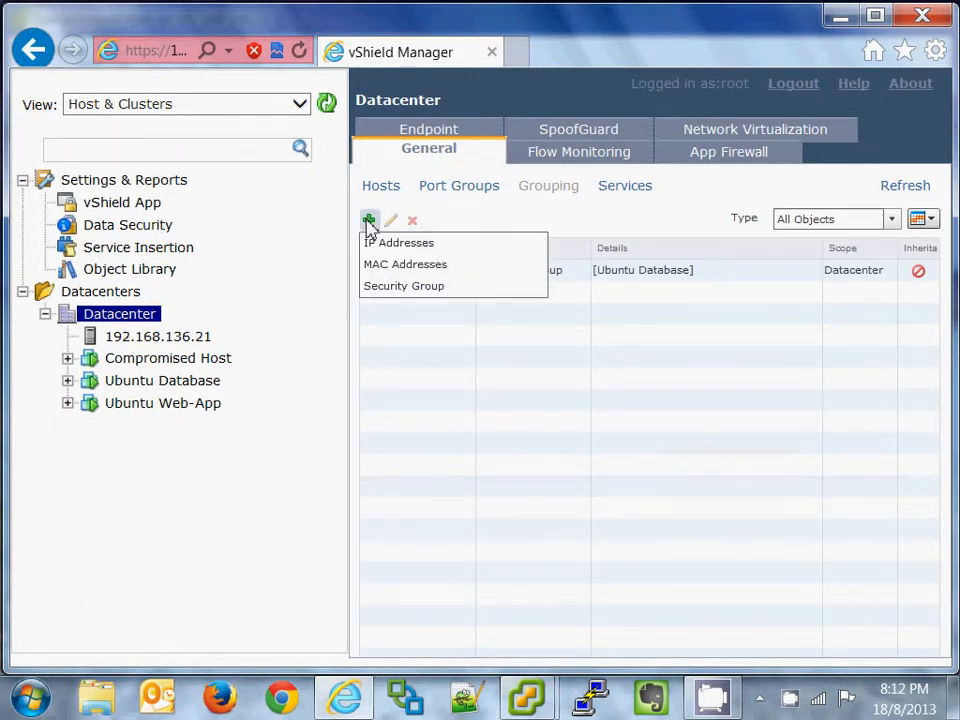
left_click(377, 285)
left_click(488, 279)
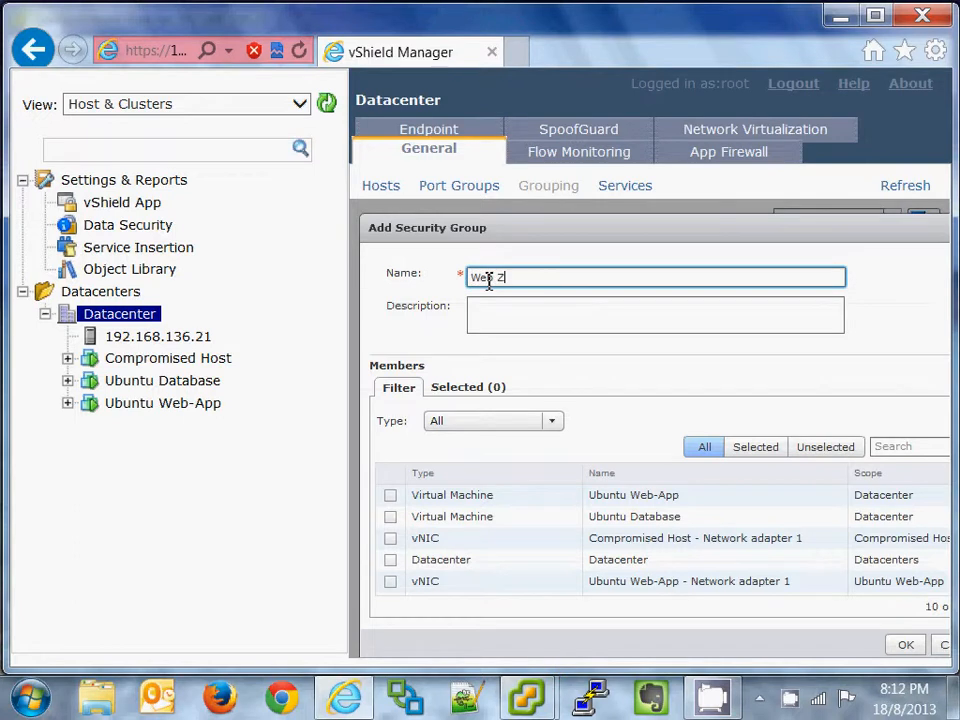
left_click(550, 421)
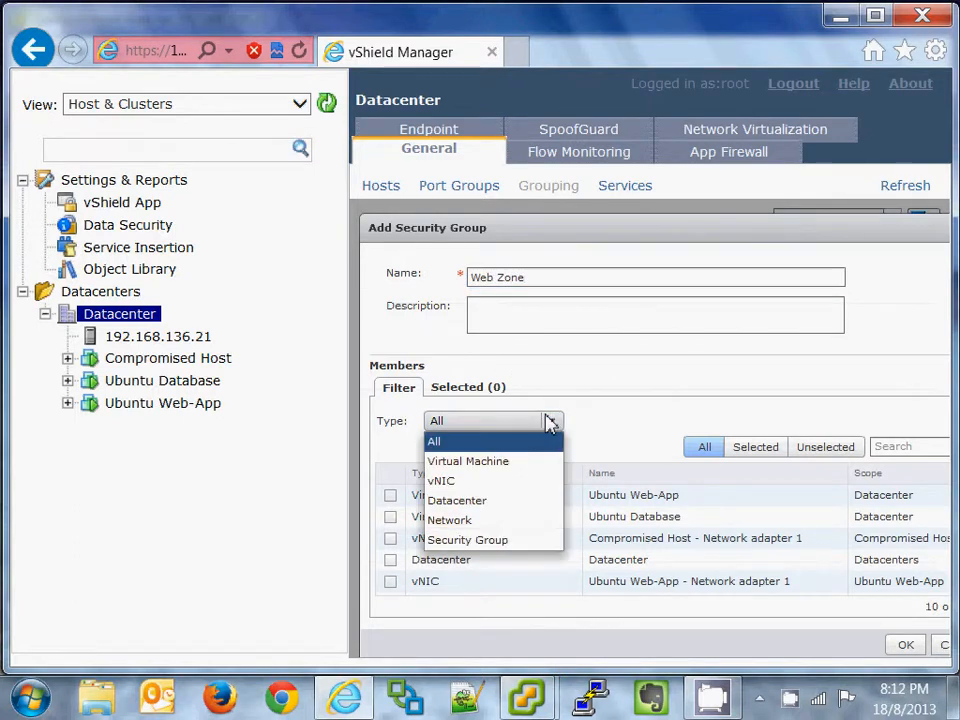
left_click(520, 460)
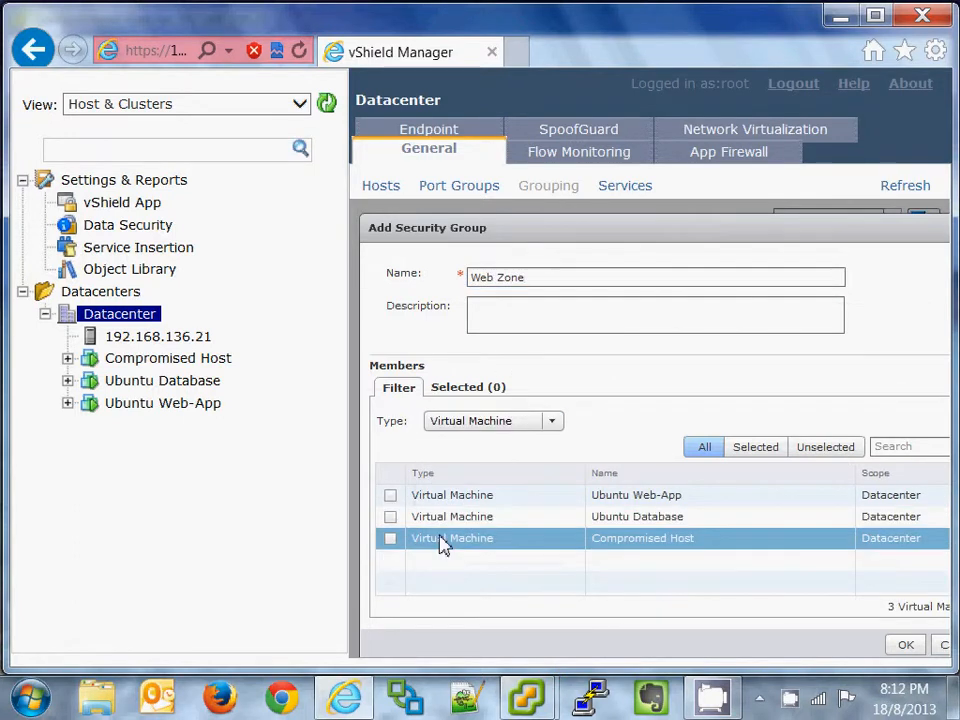
left_click(390, 495)
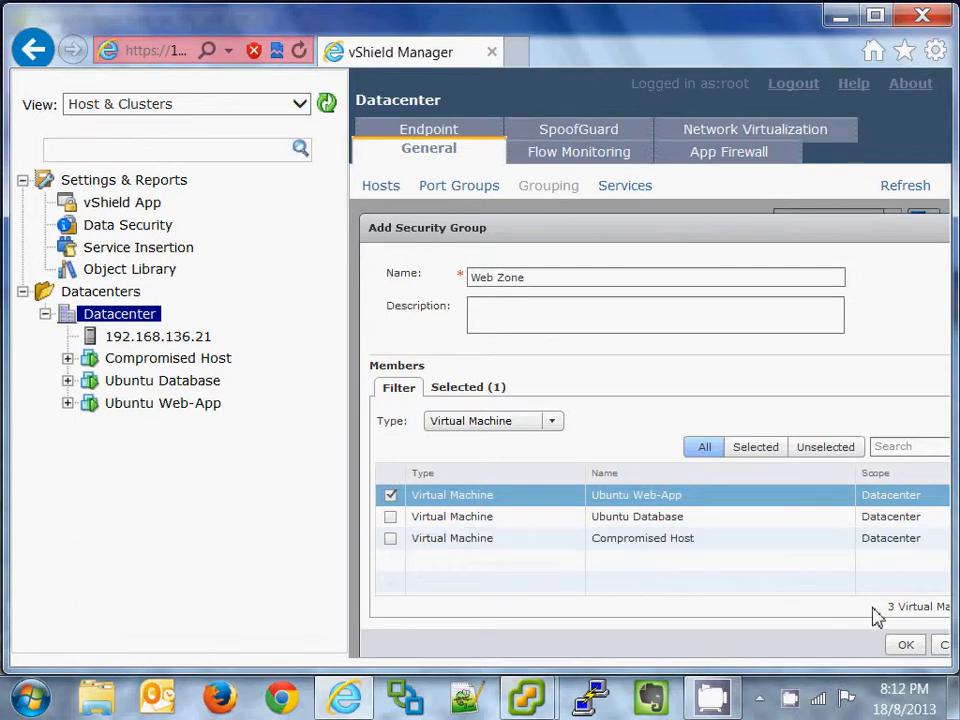
left_click(905, 645)
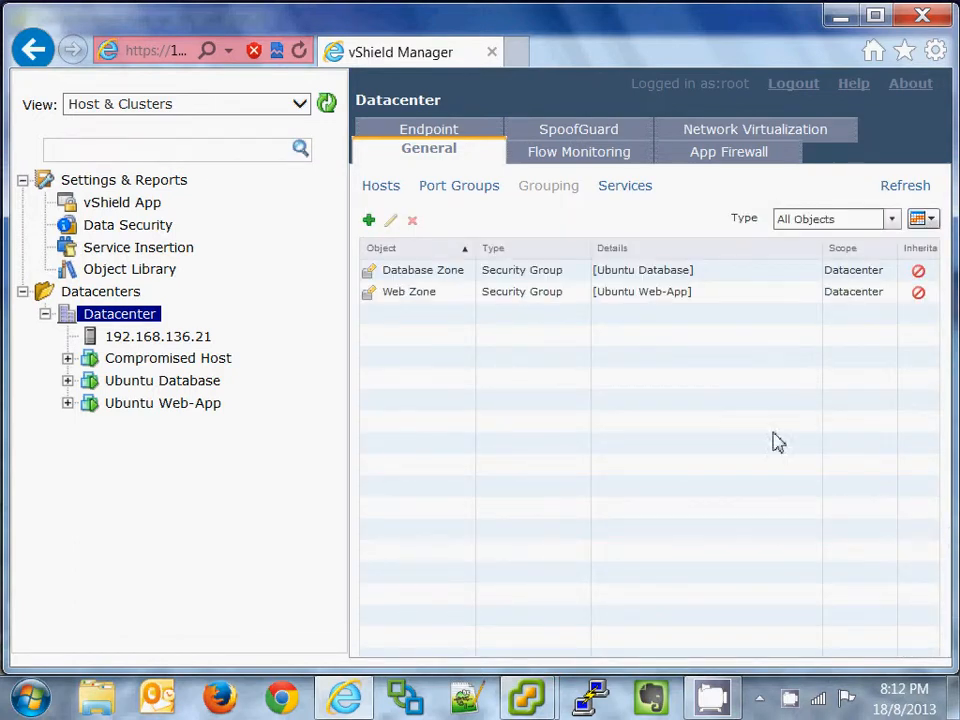
Step: In App Firewall, change the Default Rule's action from Allow to Block
left_click(739, 158)
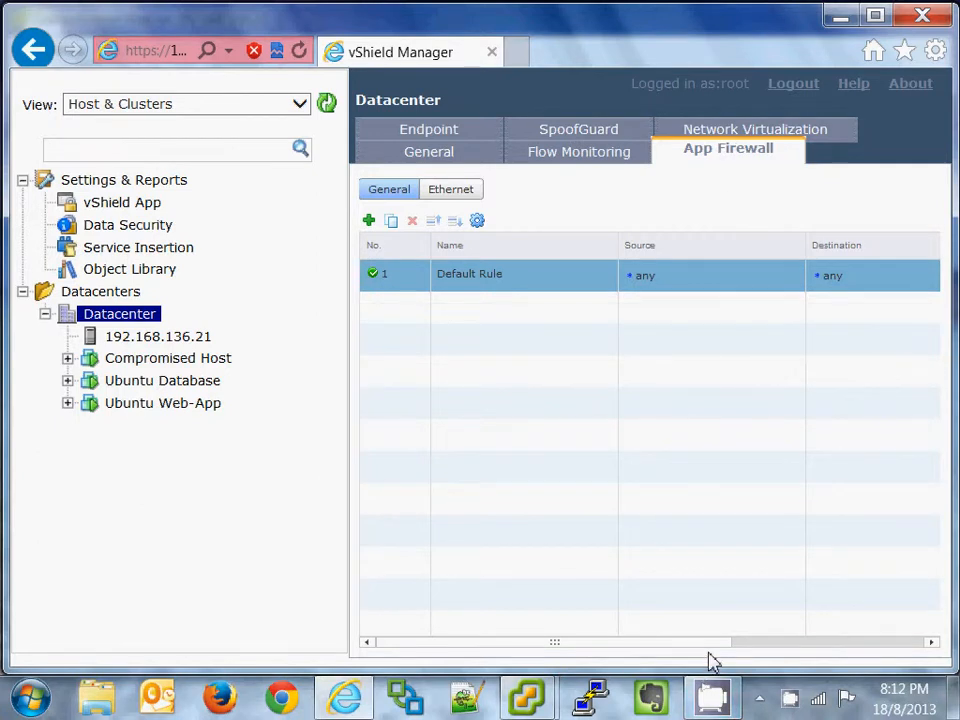
left_click_drag(709, 655, 937, 664)
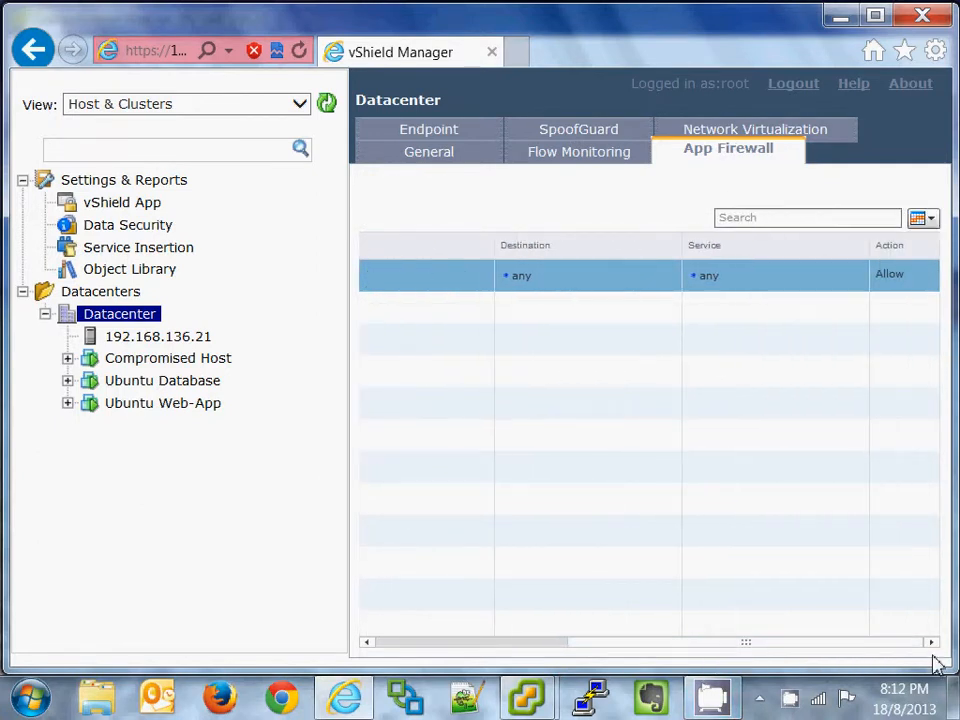
left_click(931, 276)
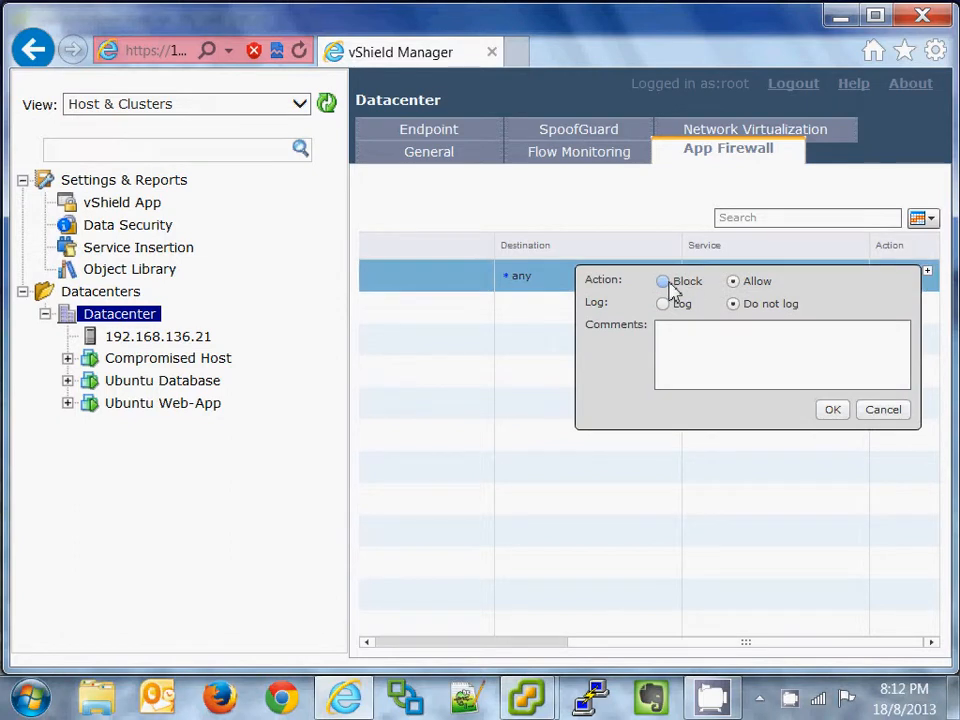
left_click(833, 410)
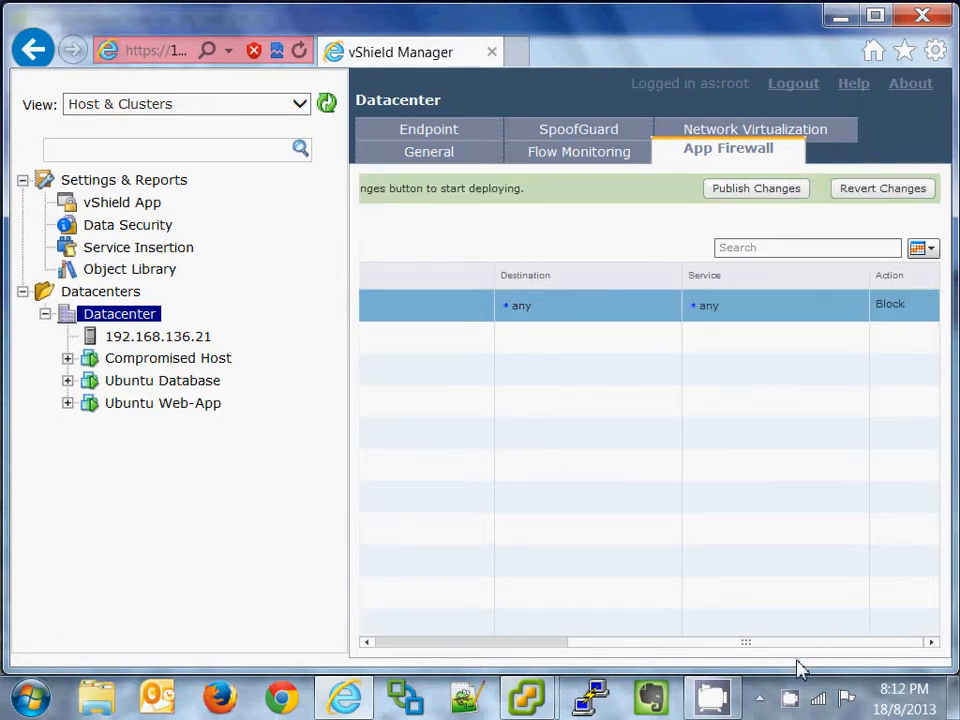
left_click_drag(791, 649, 480, 647)
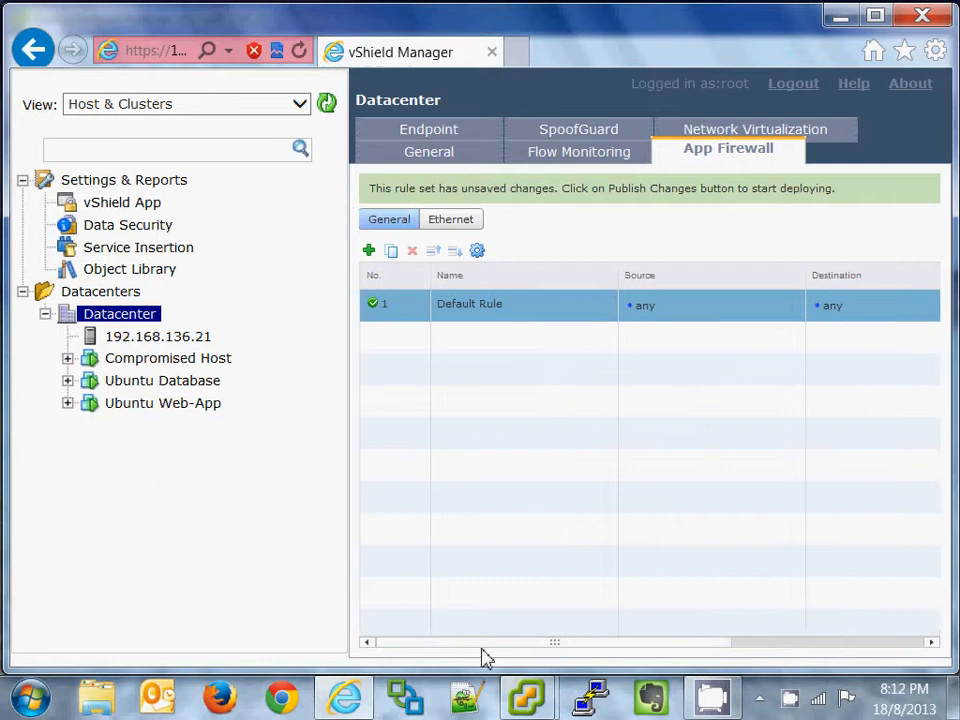
Step: Add a new firewall rule above the default and name it 'Web and DB'
left_click(369, 251)
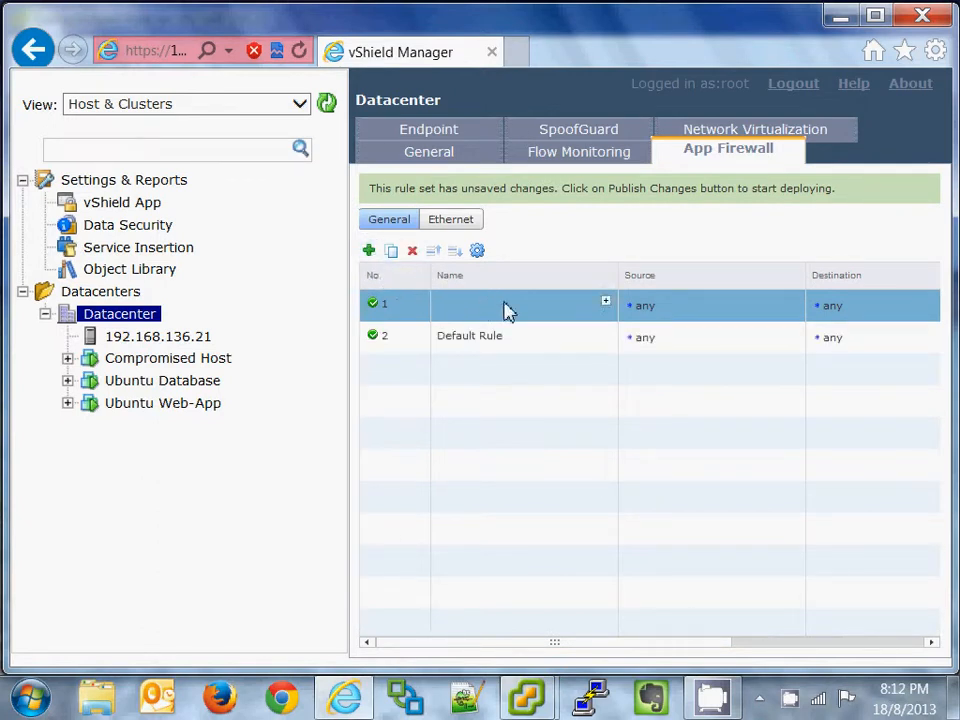
left_click(605, 301)
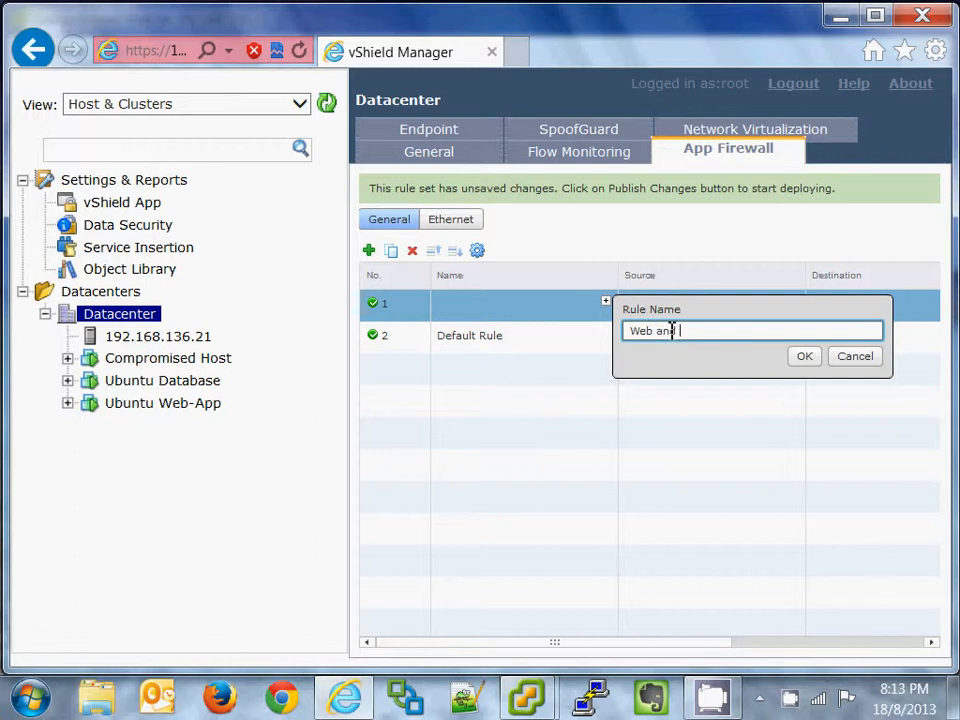
type("Web and DB")
left_click(806, 357)
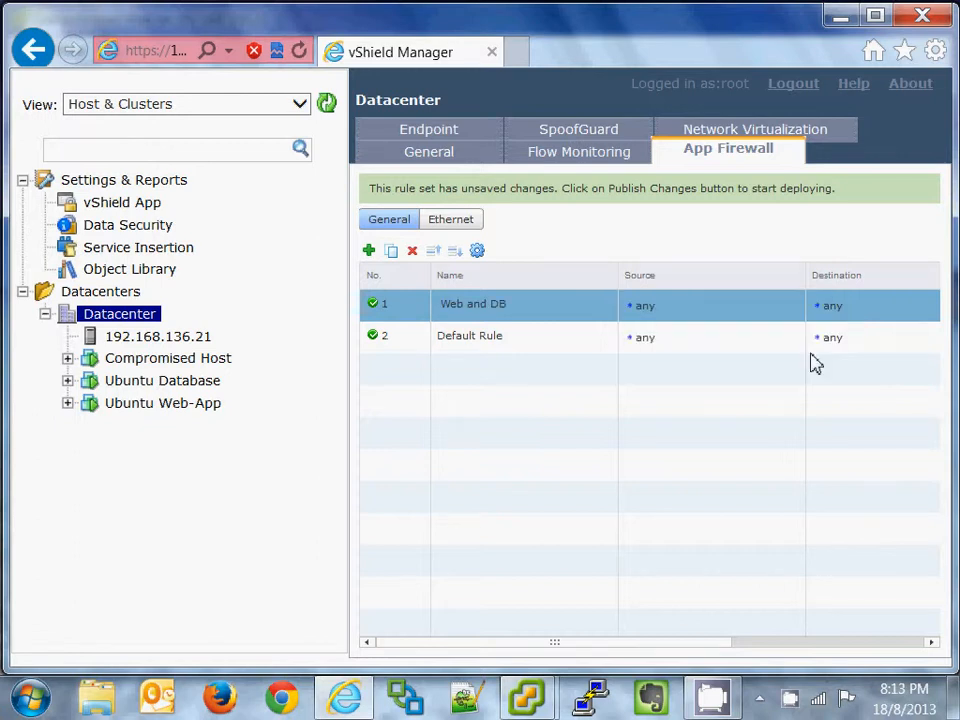
Step: Set the Web and DB rule's source to Web Zone and Database Zone
left_click(798, 304)
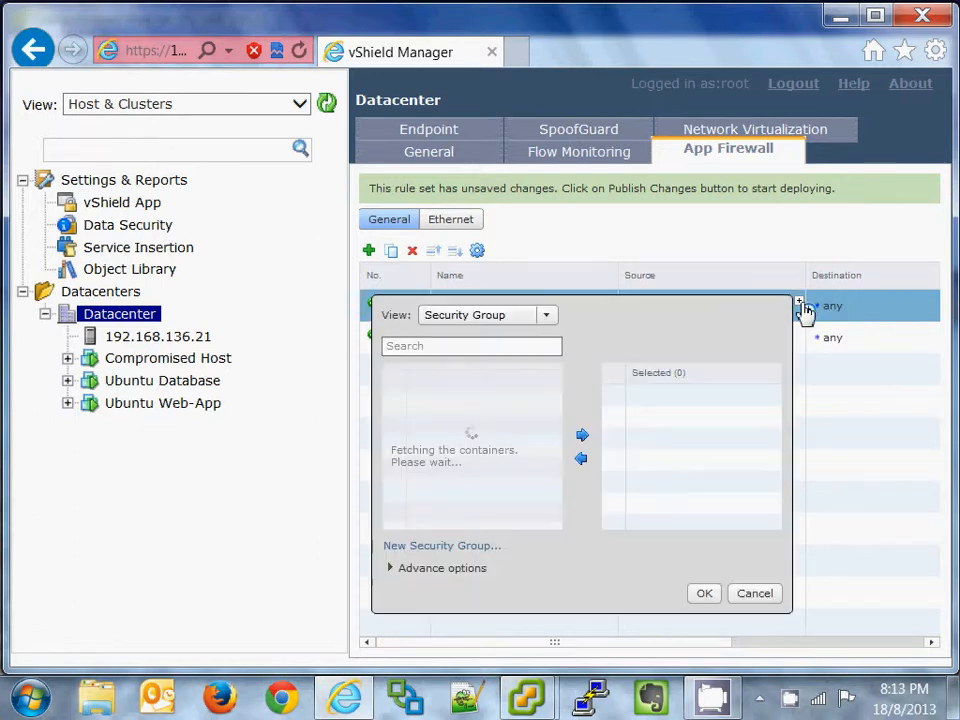
left_click(392, 396)
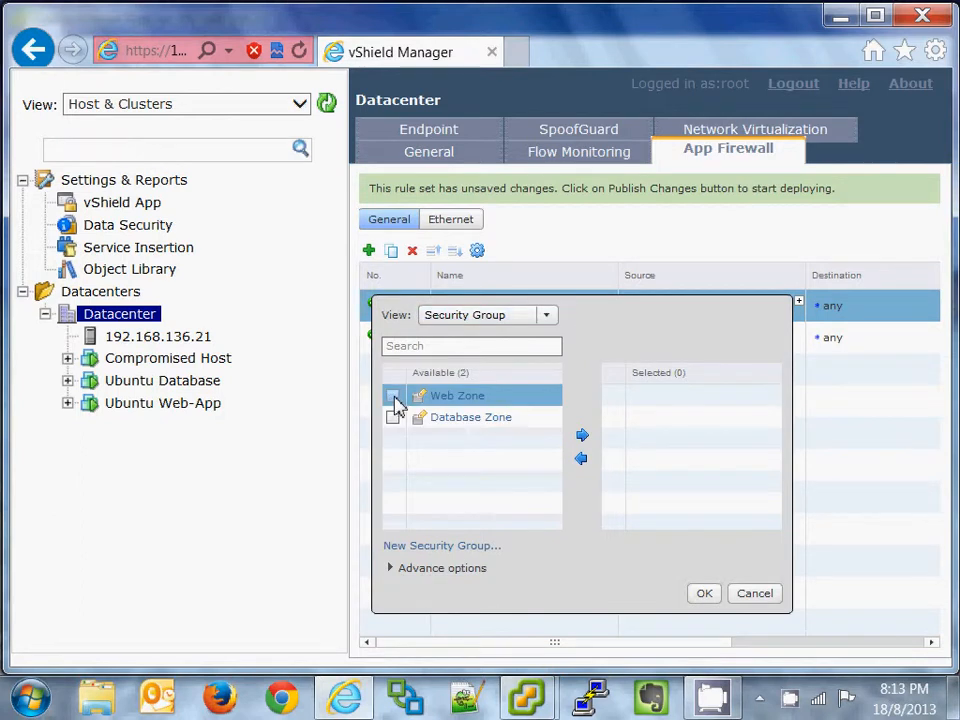
left_click(393, 418)
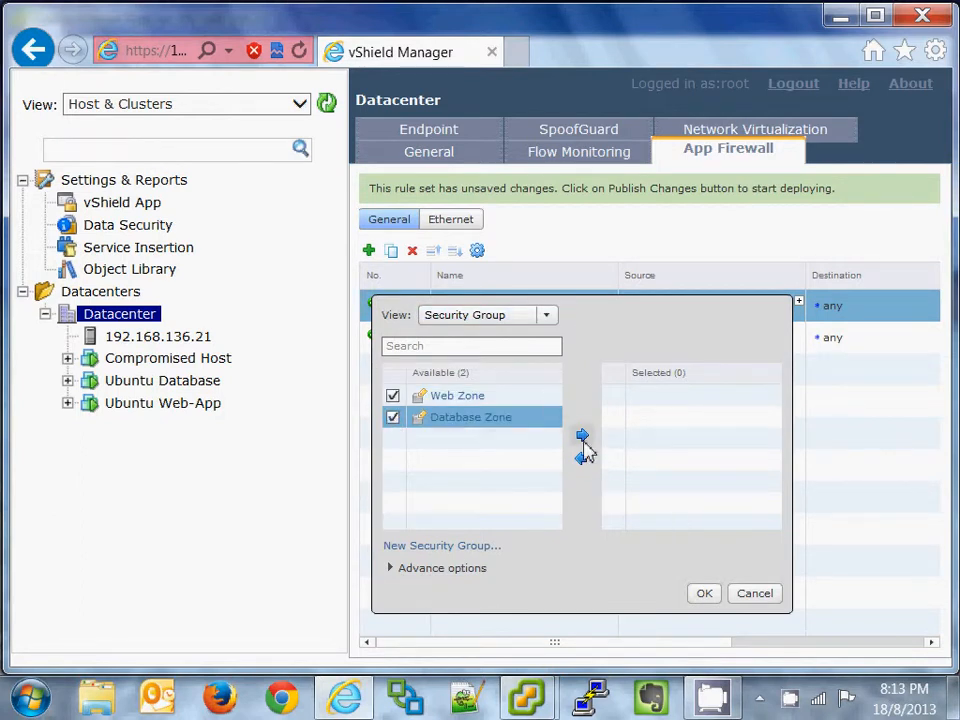
left_click(583, 436)
left_click(714, 594)
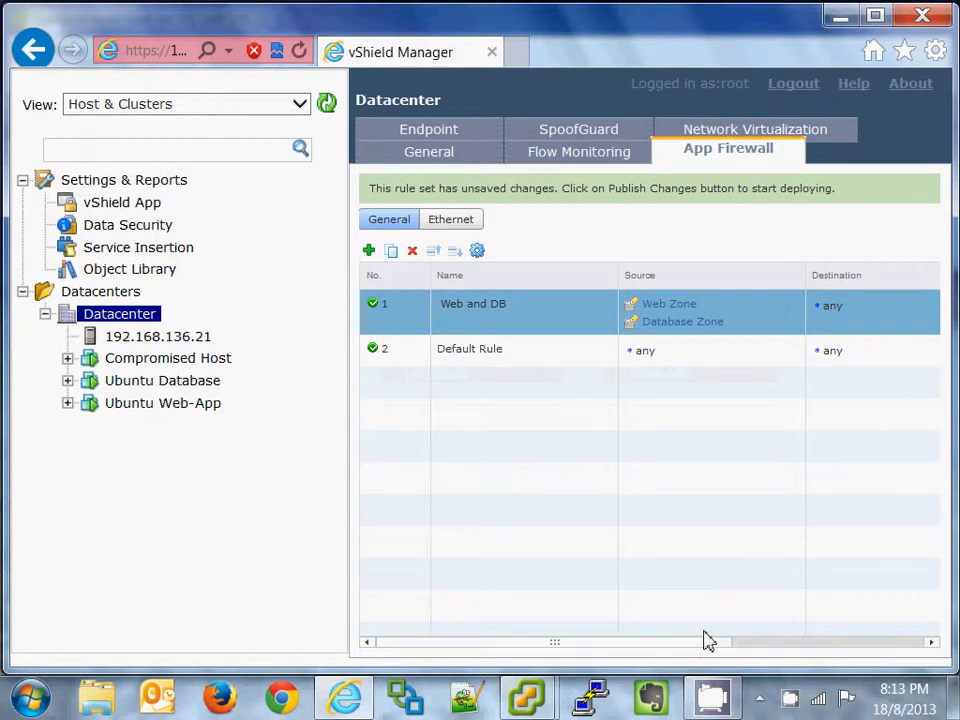
left_click_drag(703, 640, 868, 660)
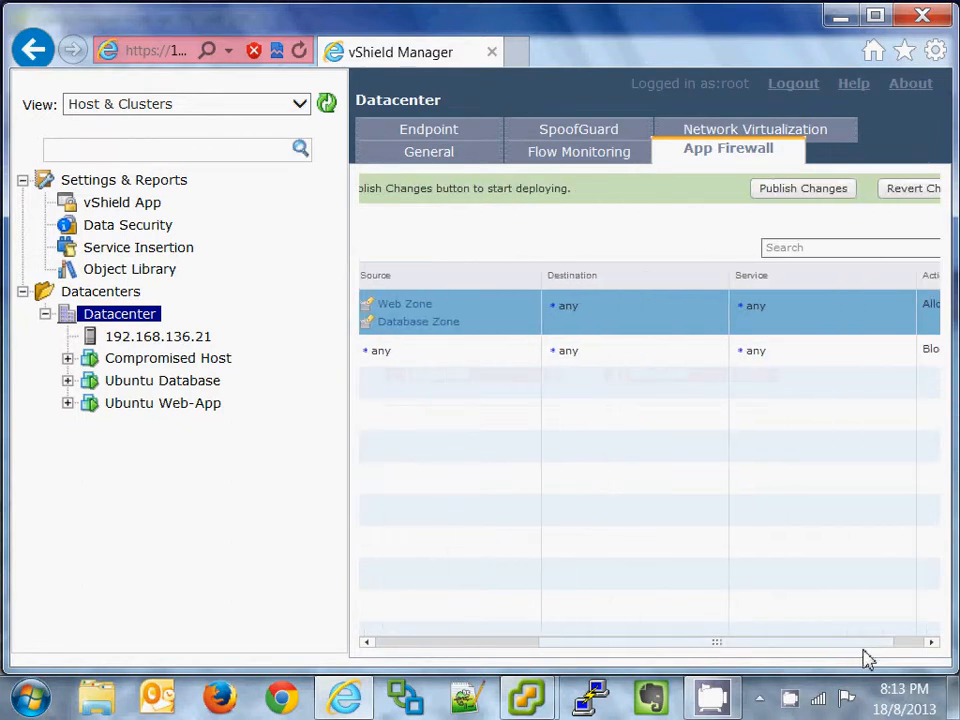
Step: Set the Web and DB rule's destination to Web Zone and Database Zone
left_click(721, 300)
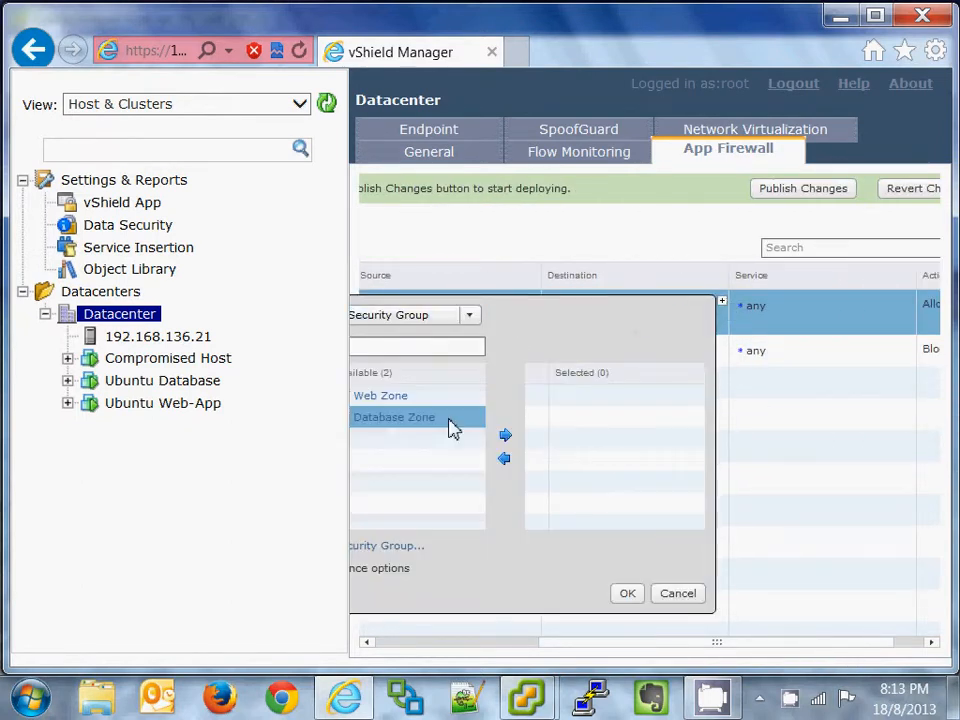
left_click(418, 398)
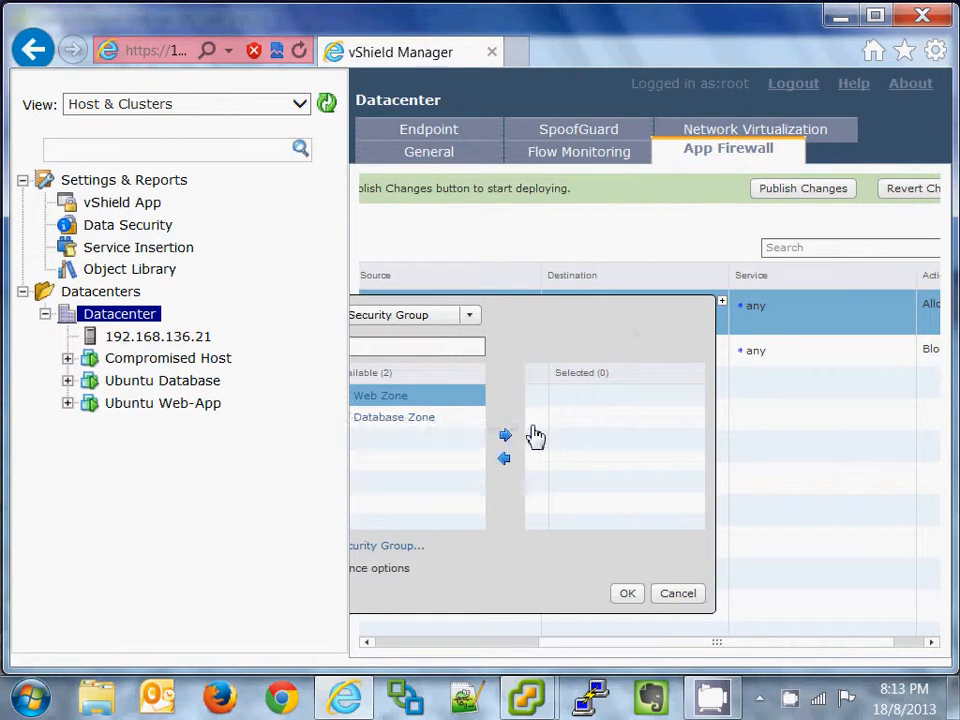
left_click_drag(538, 304, 740, 316)
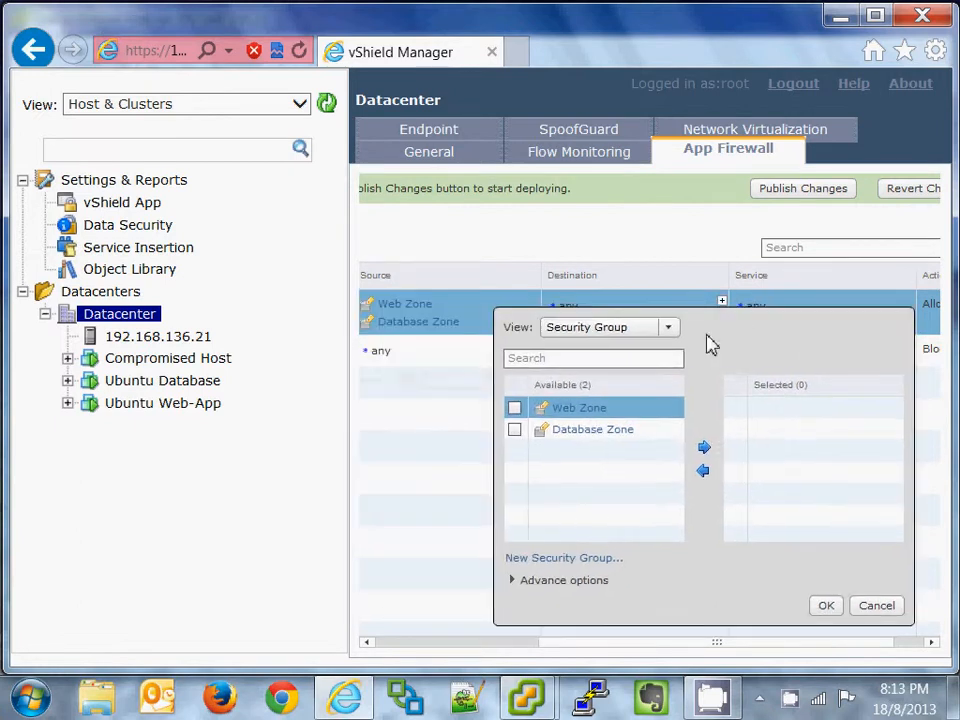
left_click(517, 407)
left_click(517, 429)
left_click(707, 447)
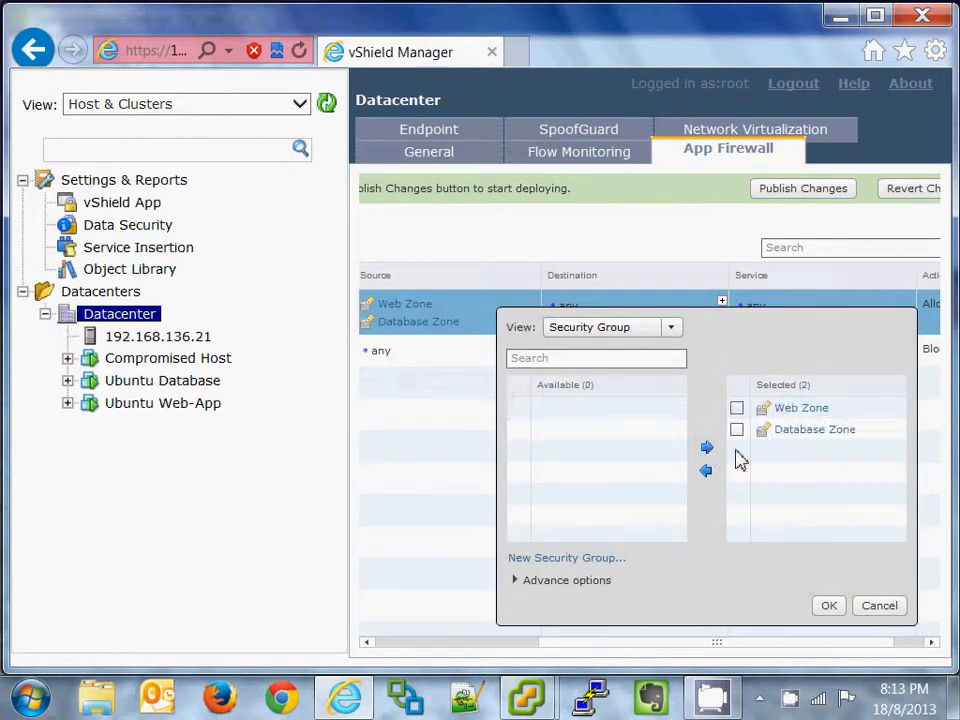
left_click(830, 606)
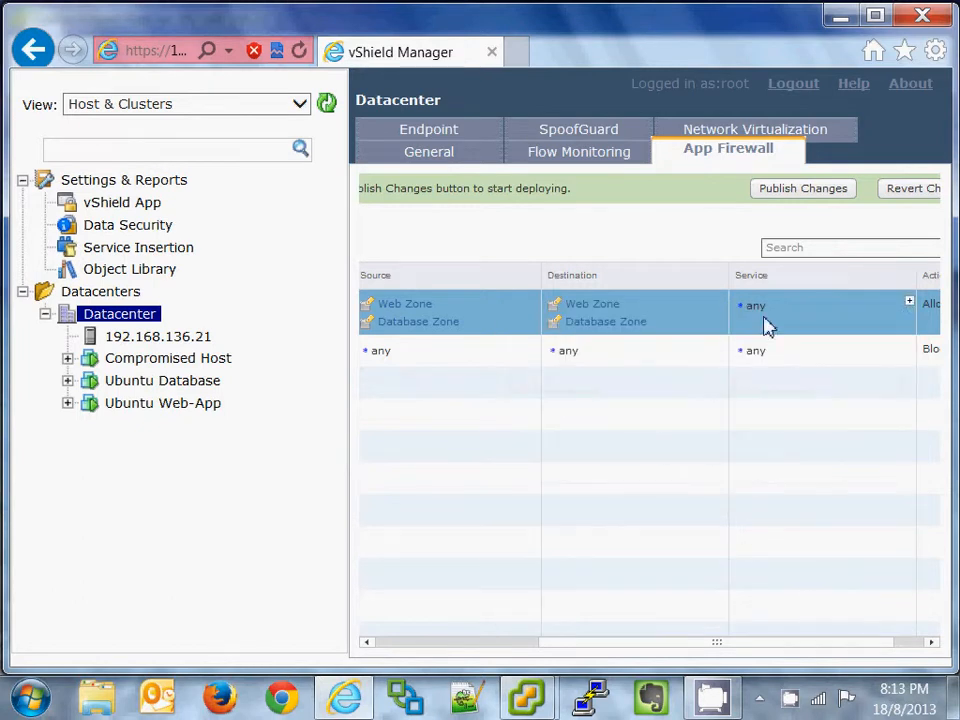
left_click_drag(634, 649, 313, 647)
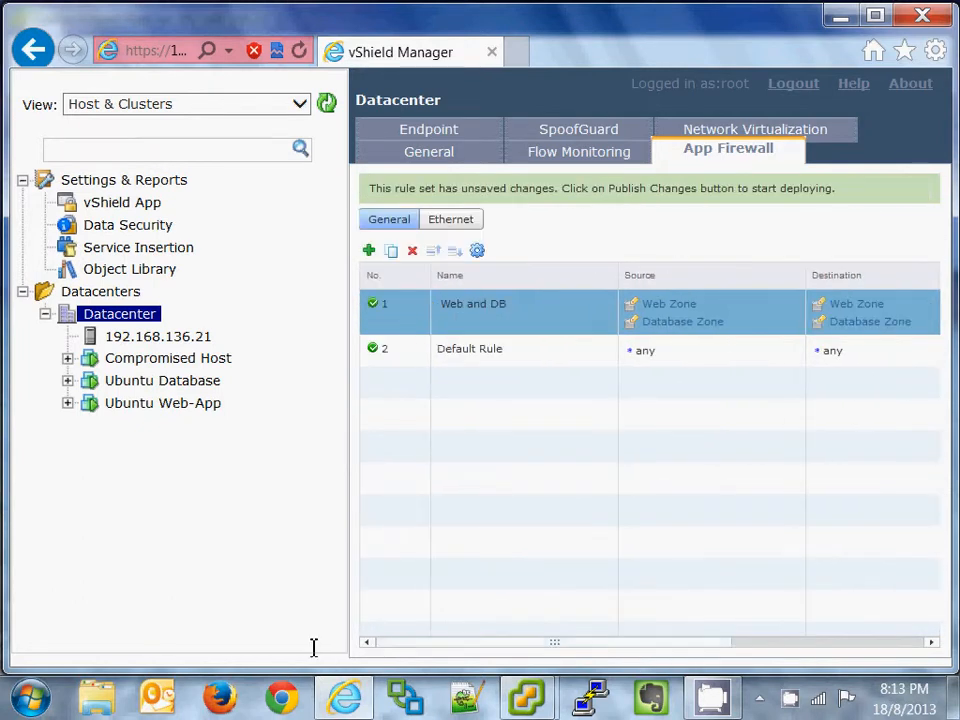
Step: Add a 'Web Services' rule with any source and Web Zone as its destination
left_click(368, 252)
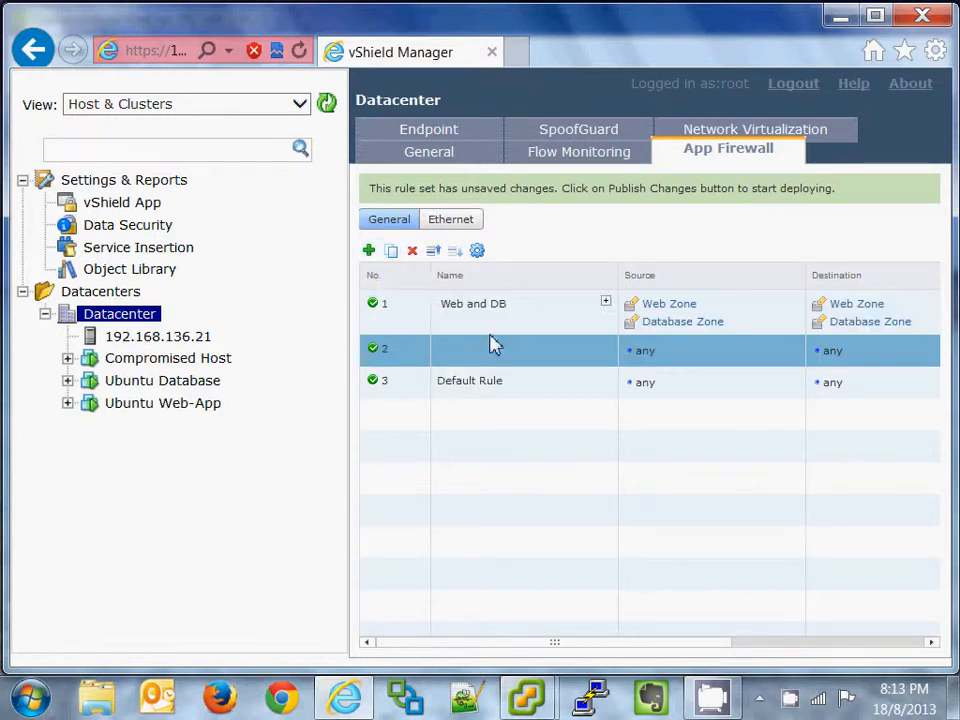
left_click(605, 347)
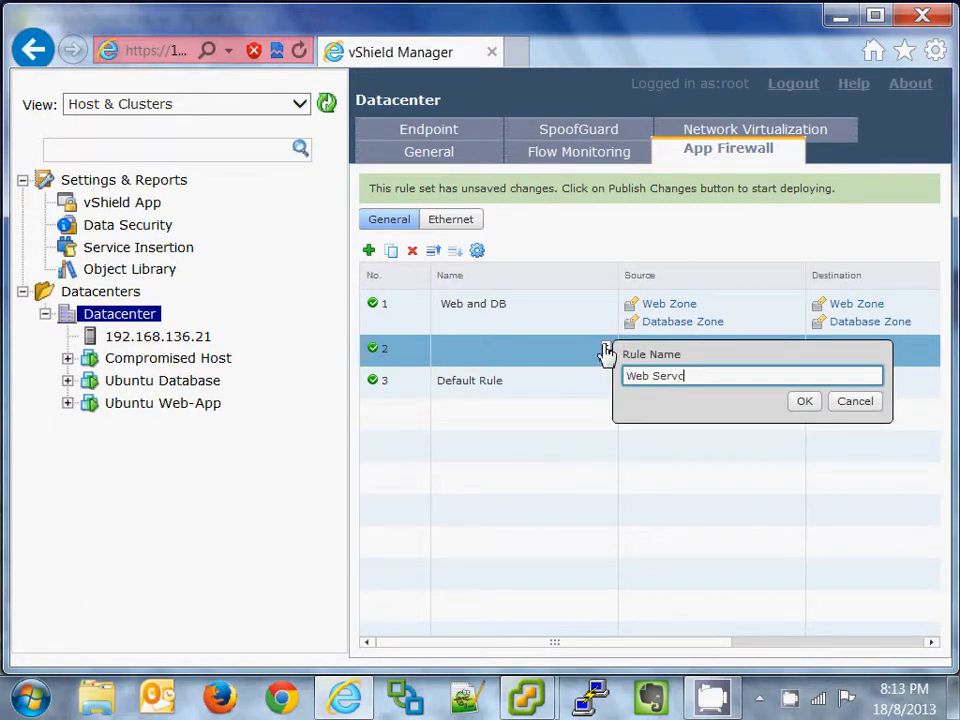
left_click(797, 403)
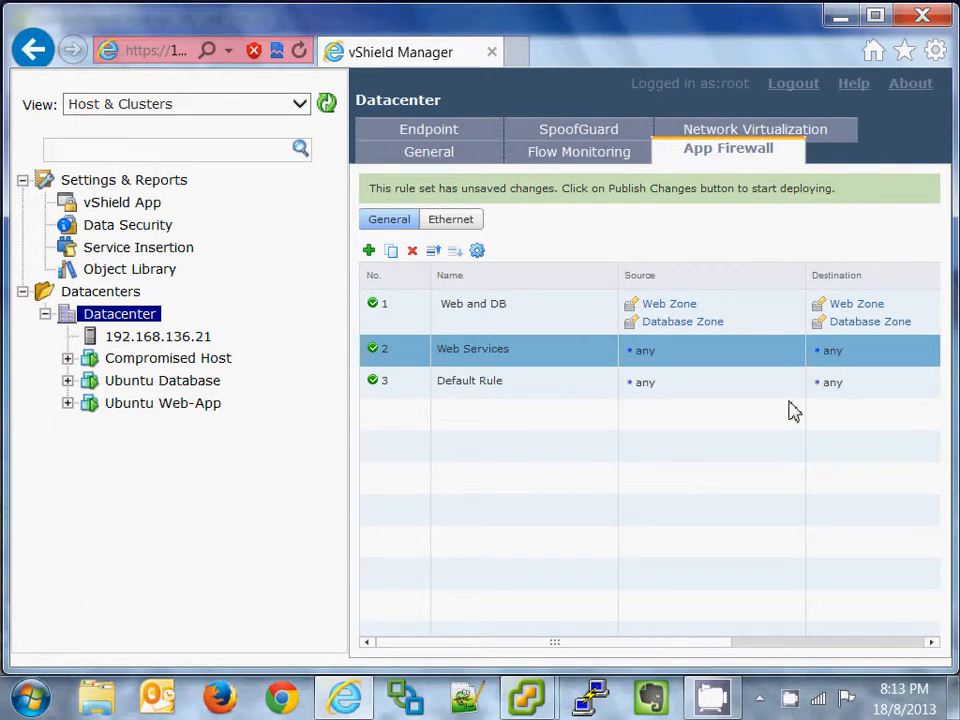
left_click_drag(690, 645, 874, 645)
left_click(689, 346)
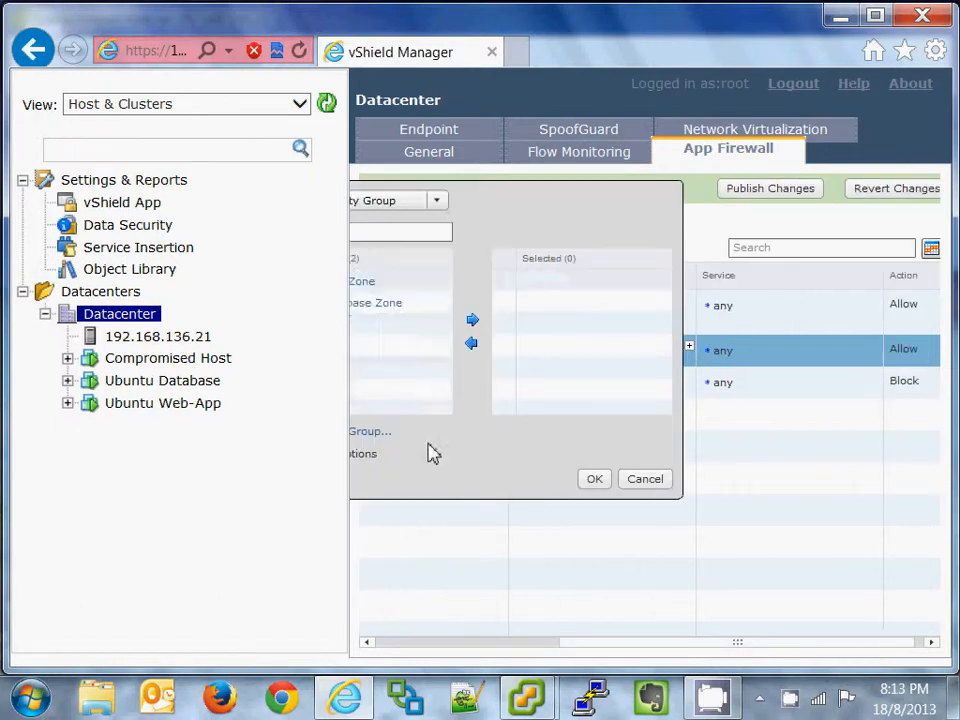
left_click(484, 289)
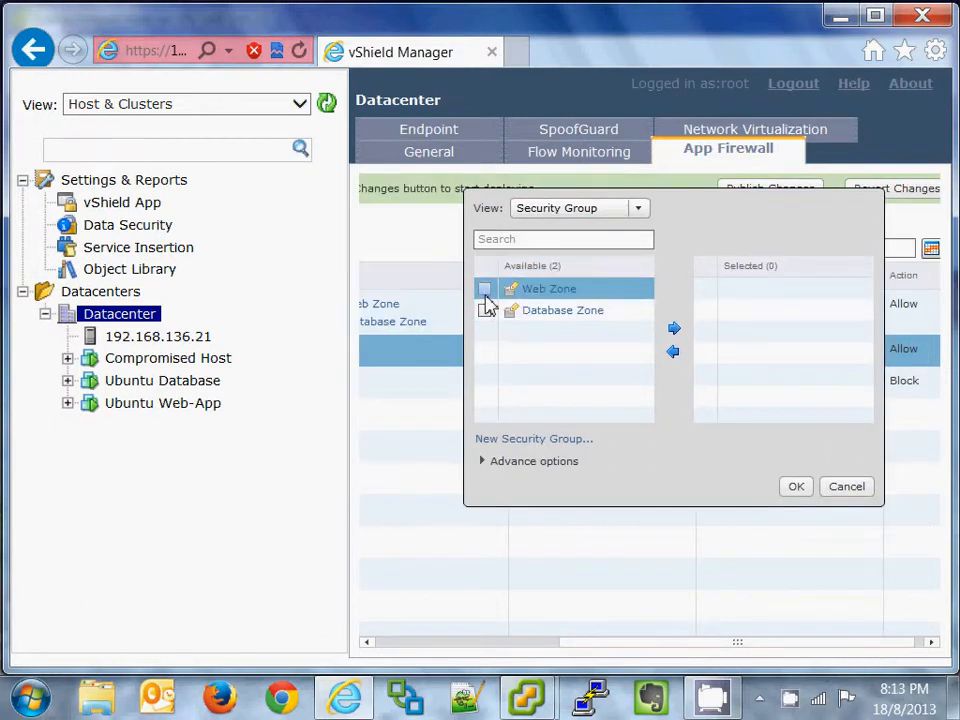
left_click(673, 327)
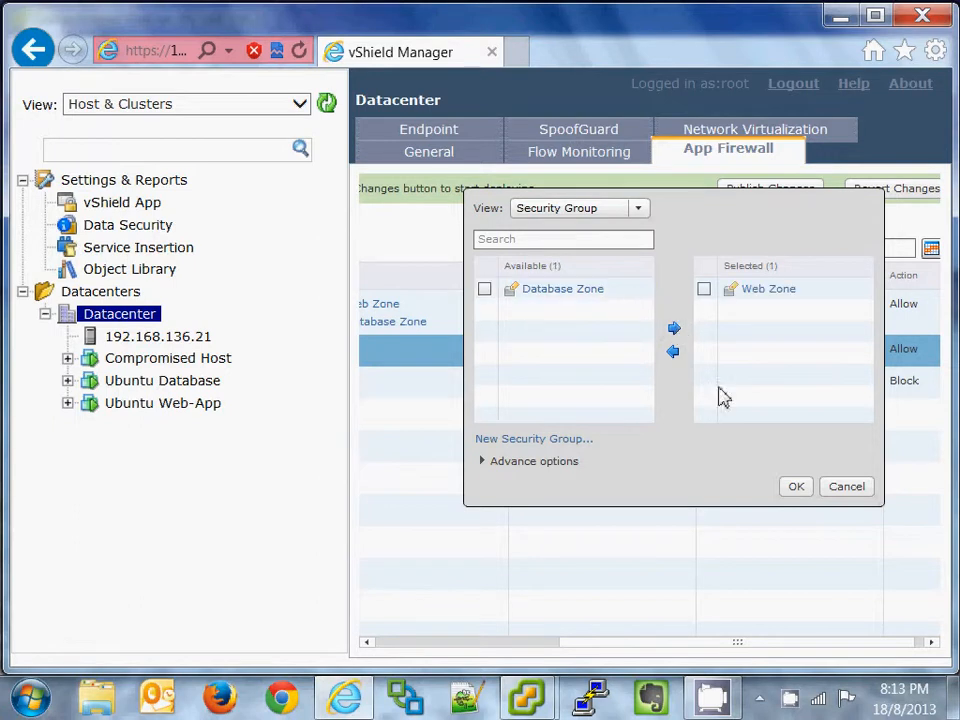
left_click(796, 486)
left_click_drag(565, 646, 621, 643)
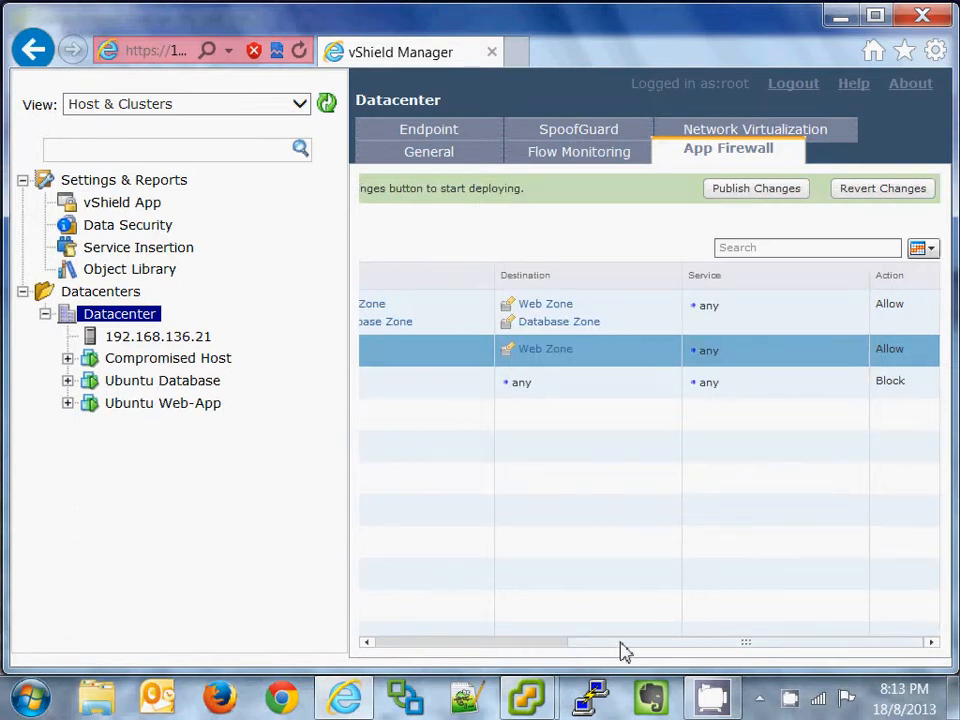
Step: Limit the Web Services rule's service to HTTP only
left_click(863, 349)
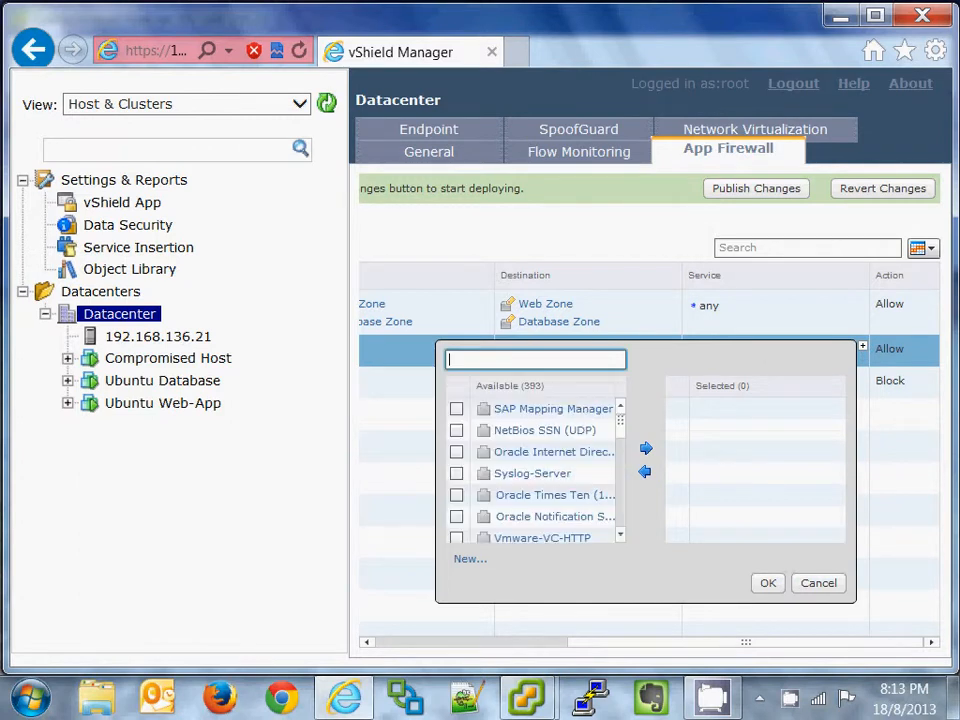
type("http")
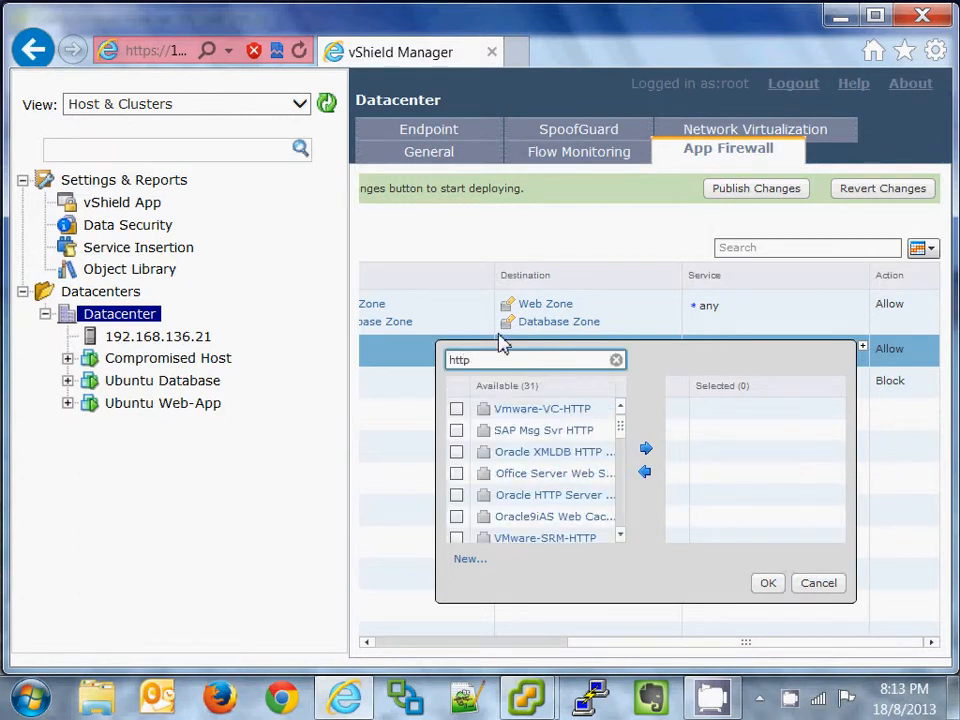
left_click_drag(617, 432, 620, 449)
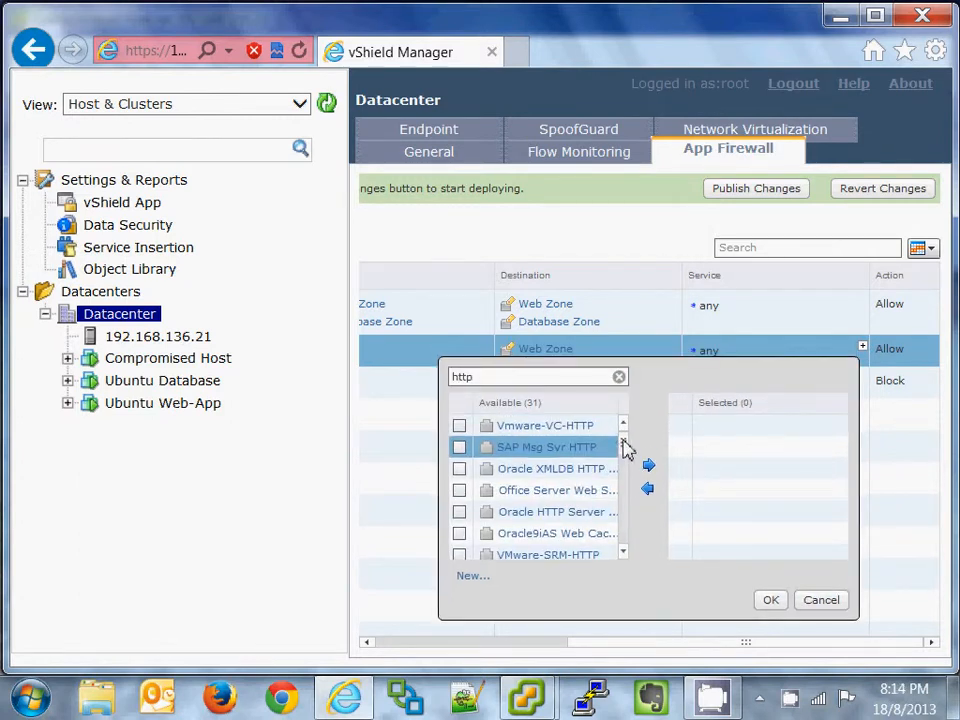
scroll(628, 469, "down", 10)
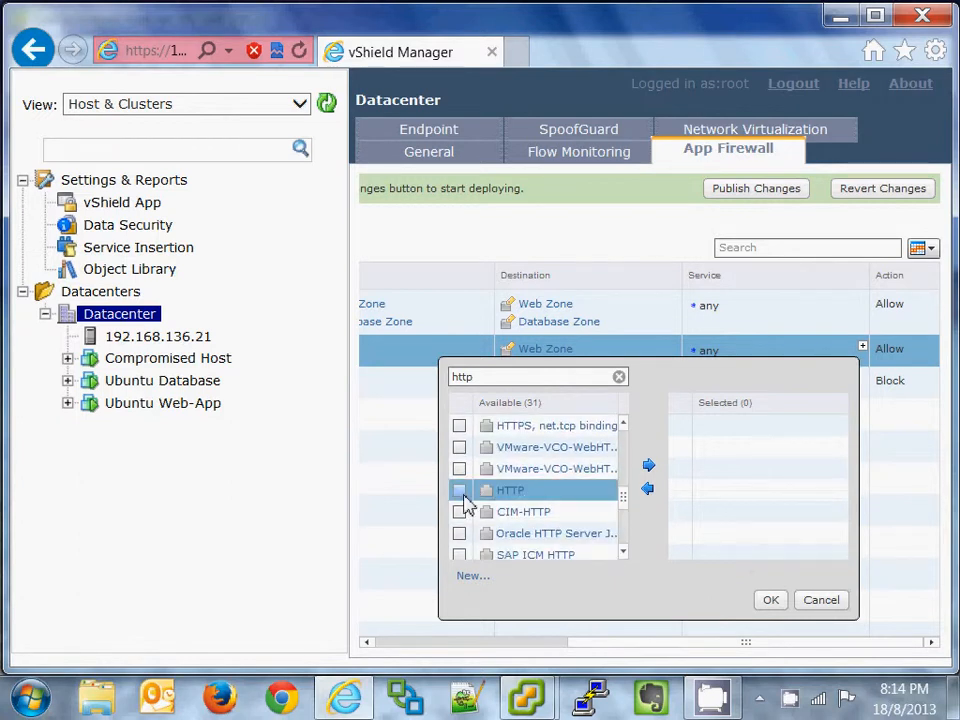
left_click(460, 491)
left_click(648, 466)
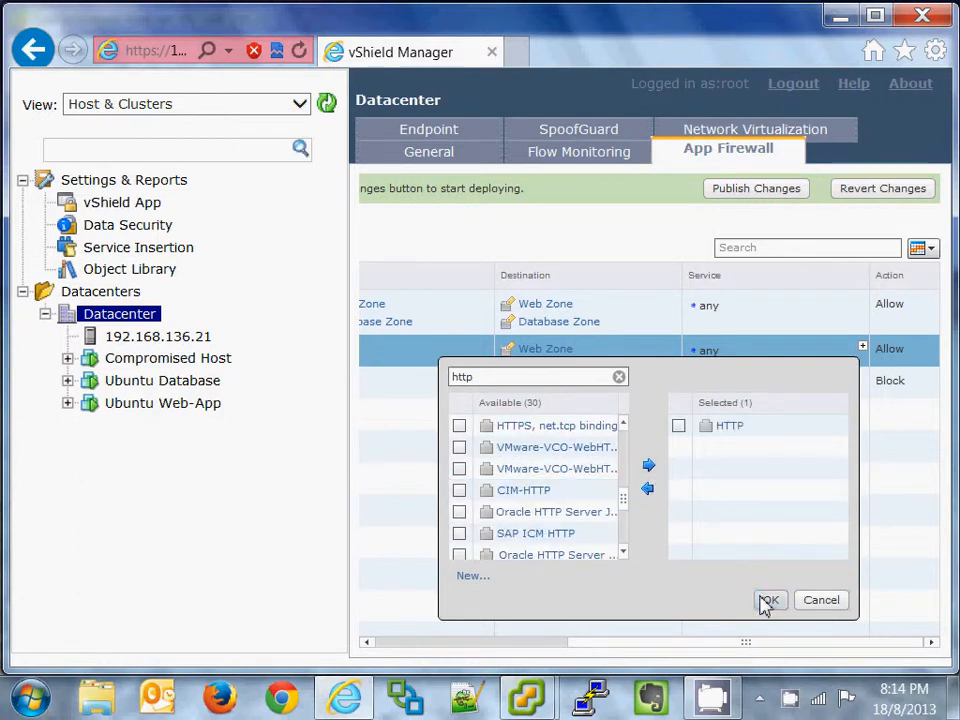
left_click(767, 601)
Step: Publish the firewall rule changes and switch to the Compromised Host virtual machine
left_click_drag(750, 647, 445, 645)
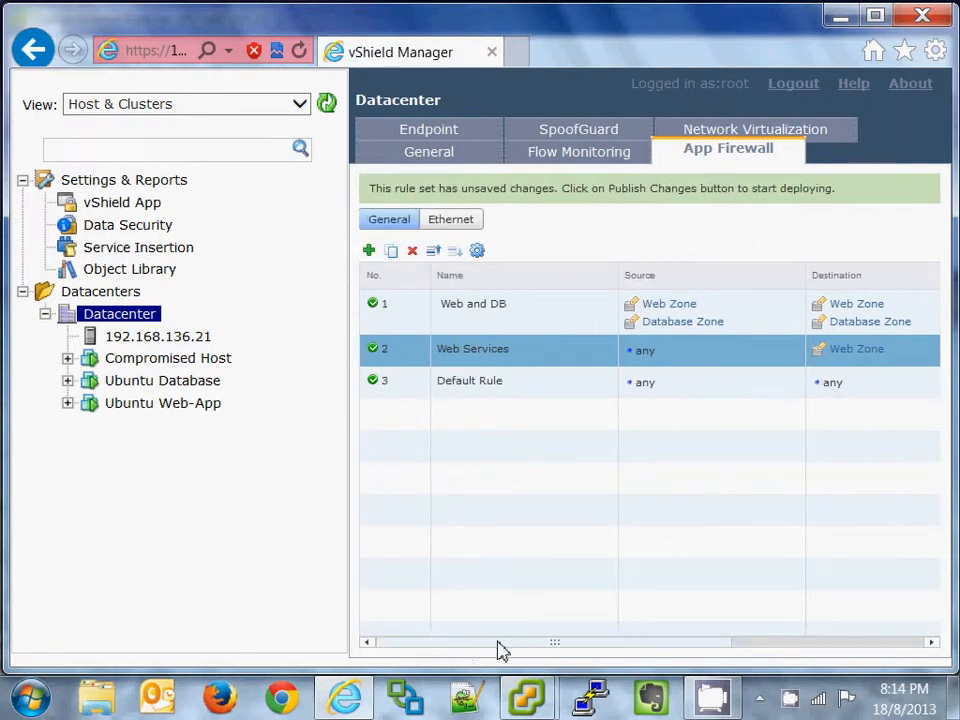
left_click_drag(545, 650, 767, 643)
left_click(785, 194)
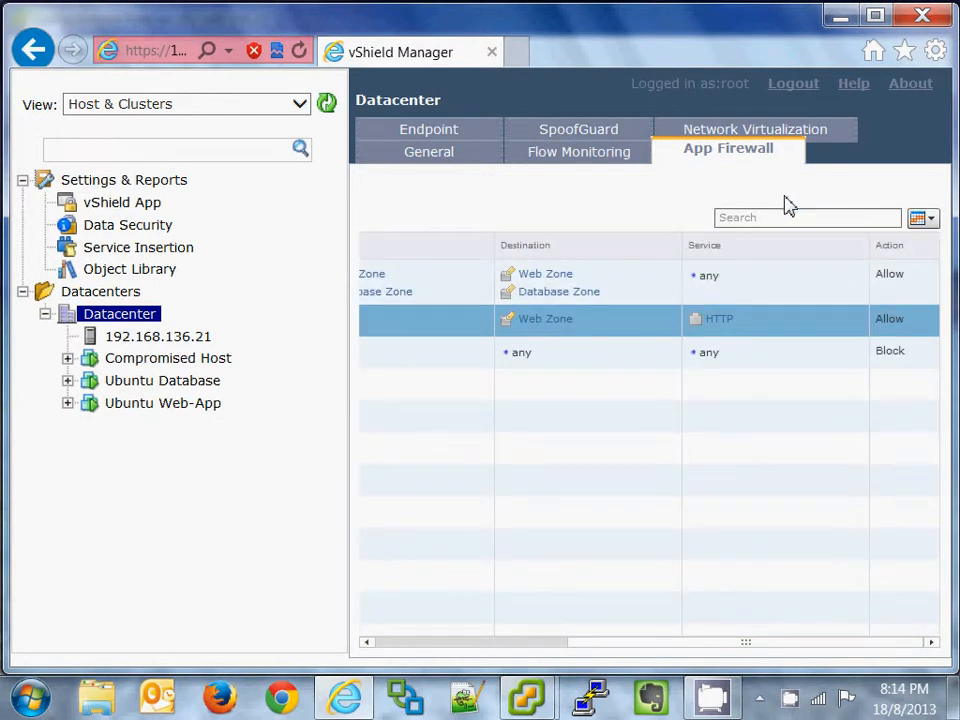
mouse_move(531, 697)
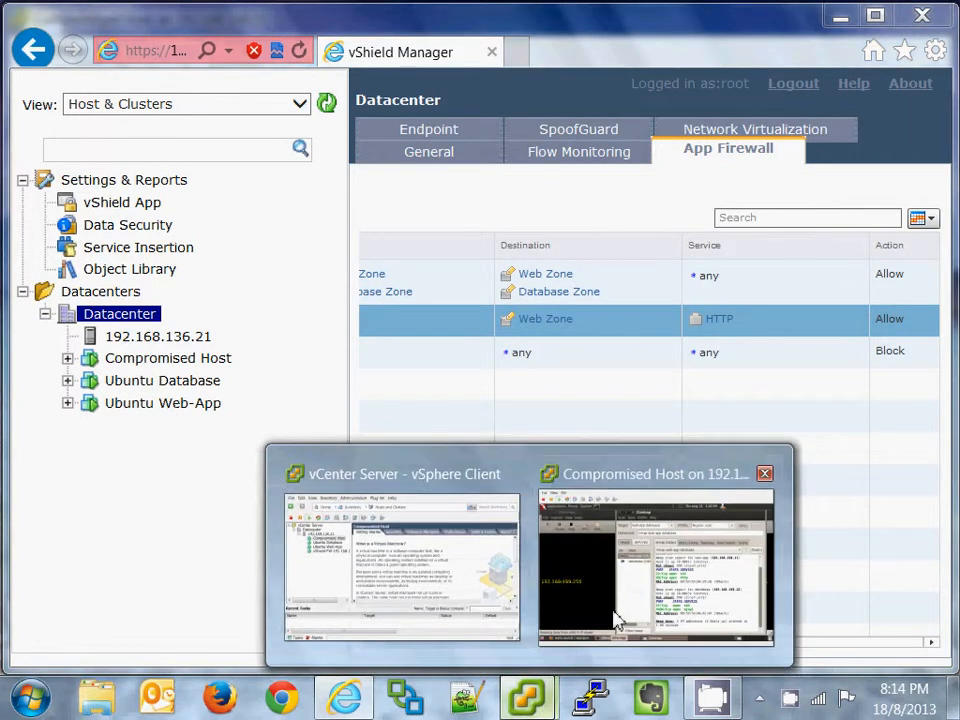
left_click(665, 592)
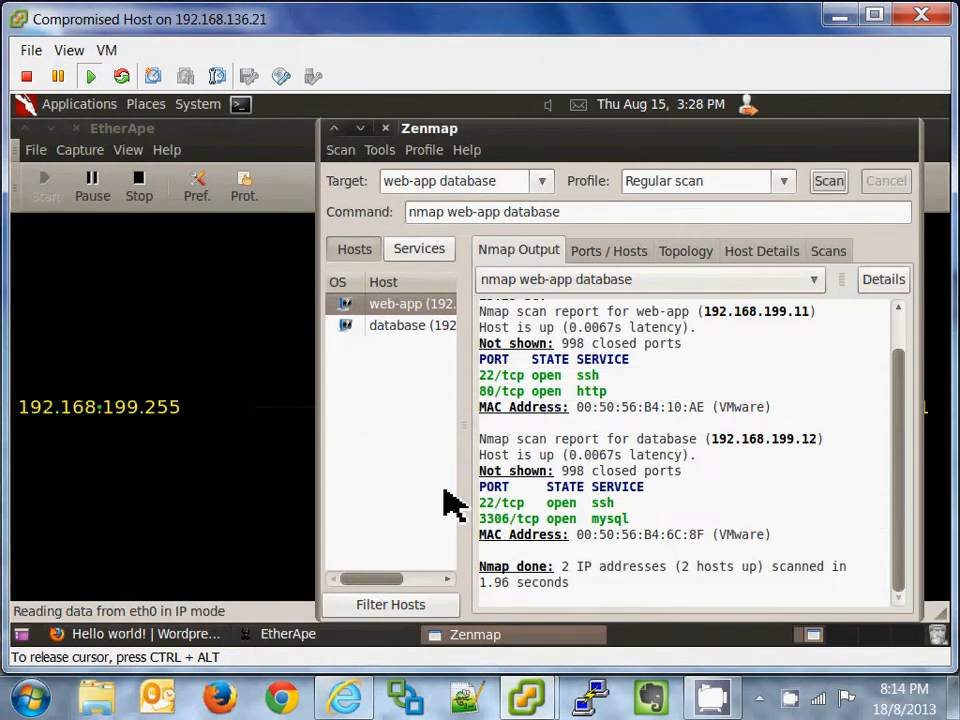
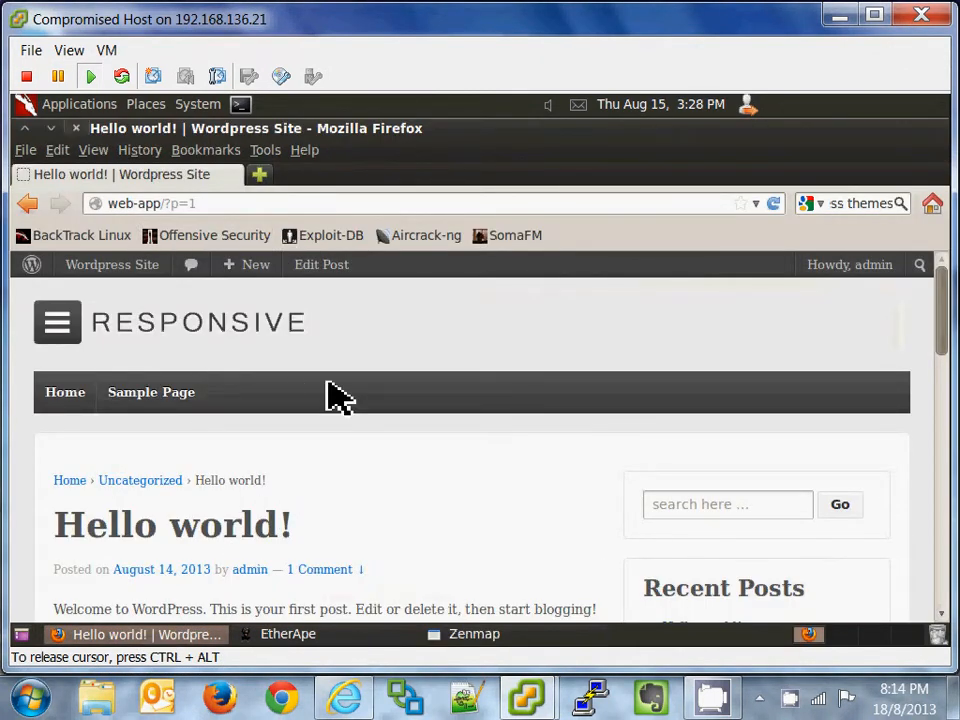
Step: Browse the site's Sample Page, then return to the Hello world! post
scroll(418, 375, "down", 2)
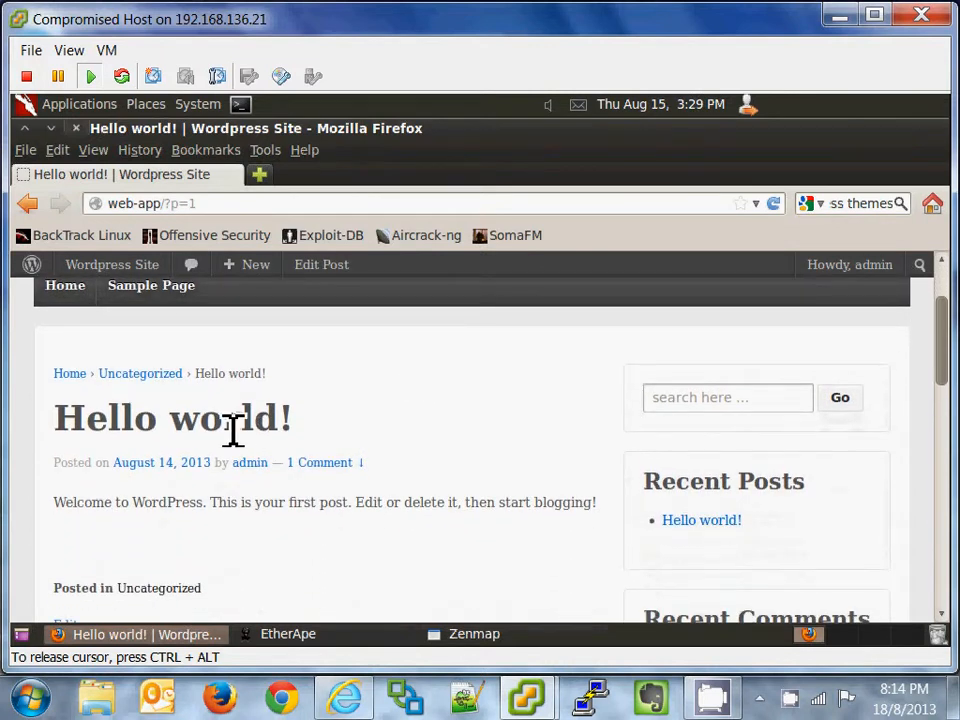
scroll(356, 450, "down", 1)
scroll(290, 435, "up", 3)
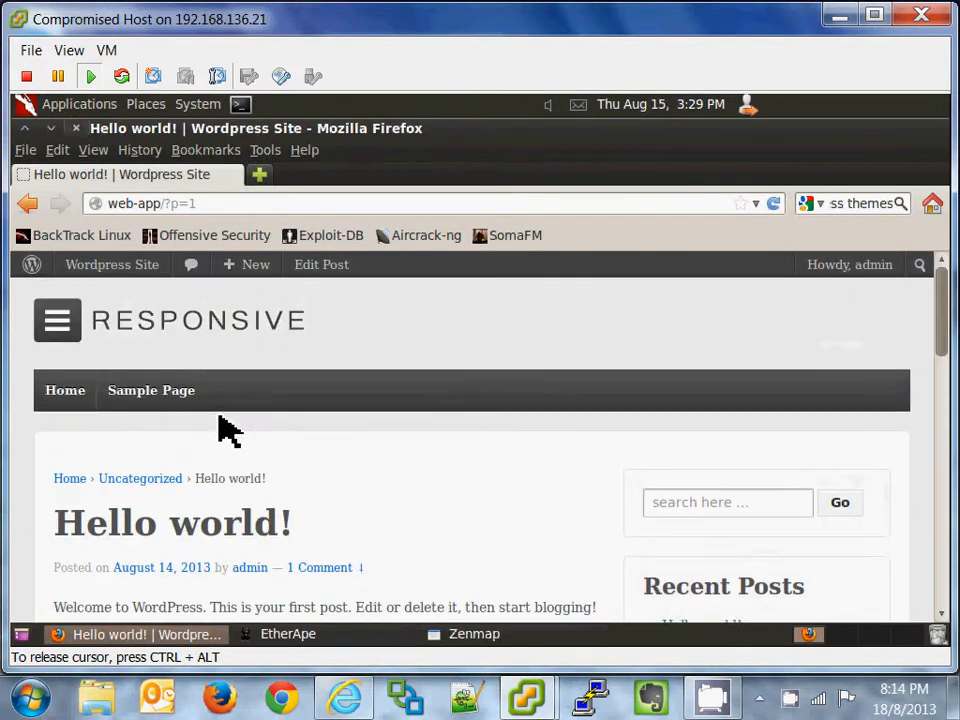
left_click(148, 392)
scroll(555, 440, "down", 1)
scroll(560, 440, "down", 2)
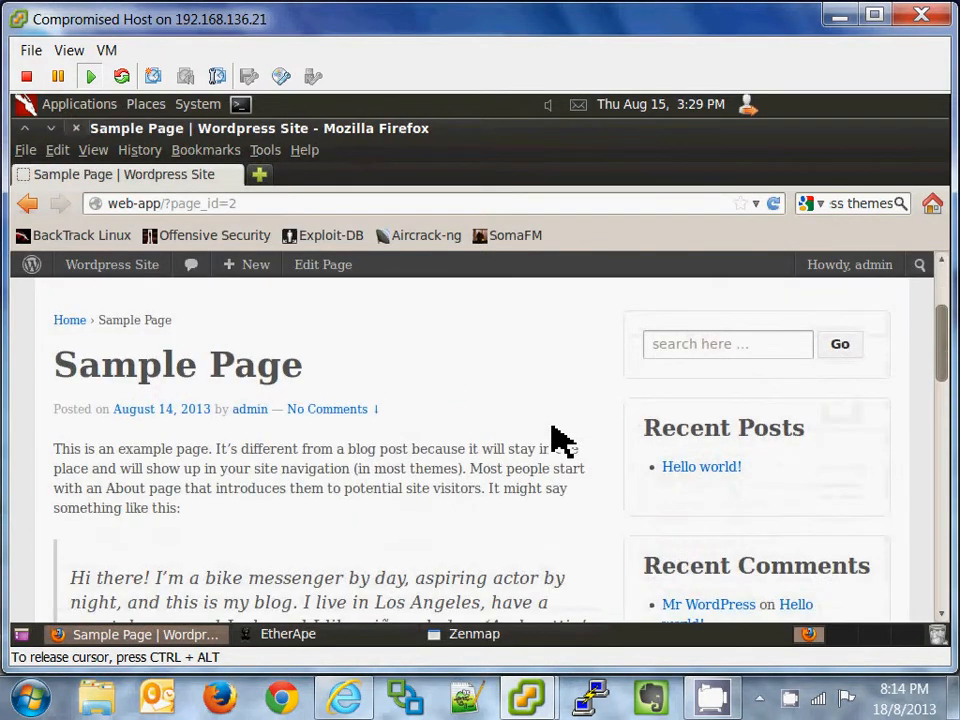
scroll(560, 440, "down", 1)
left_click(714, 427)
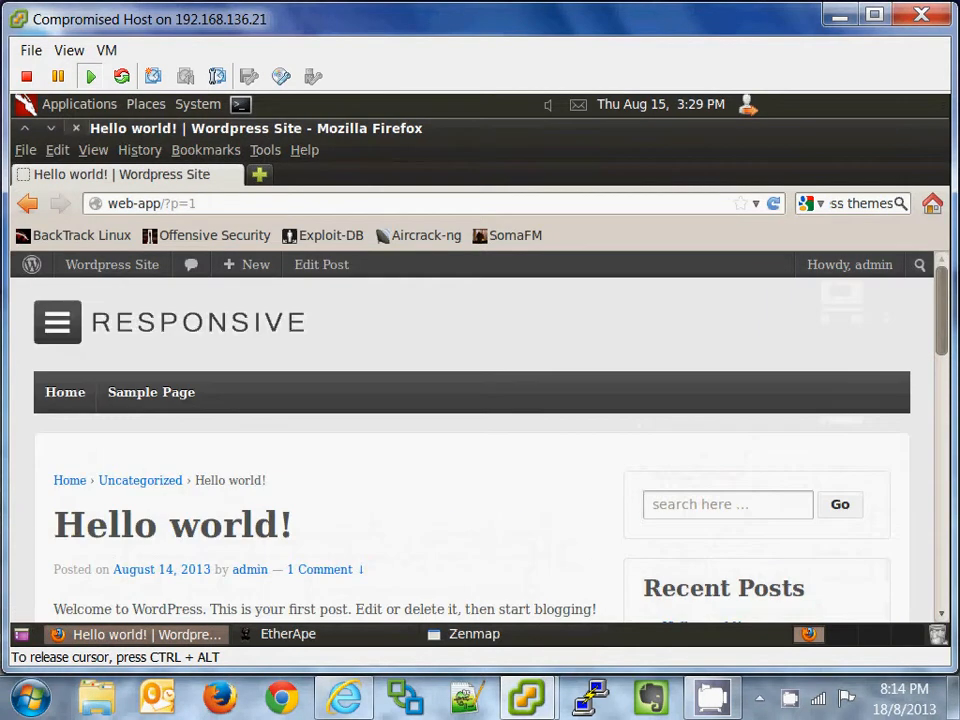
scroll(355, 441, "down", 10)
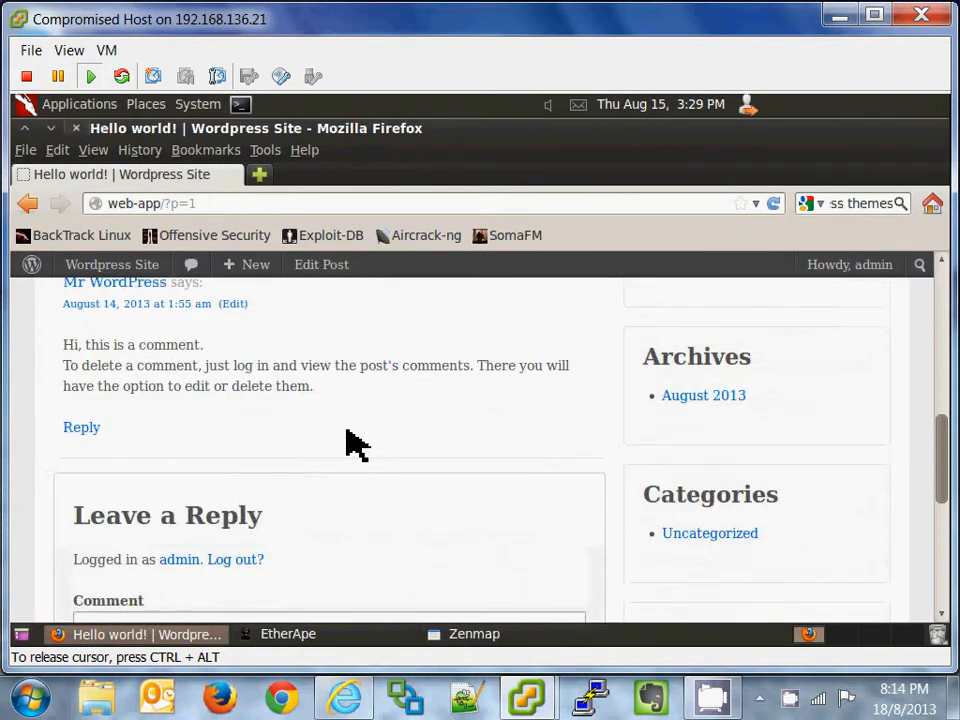
scroll(355, 443, "up", 10)
scroll(357, 442, "up", 1)
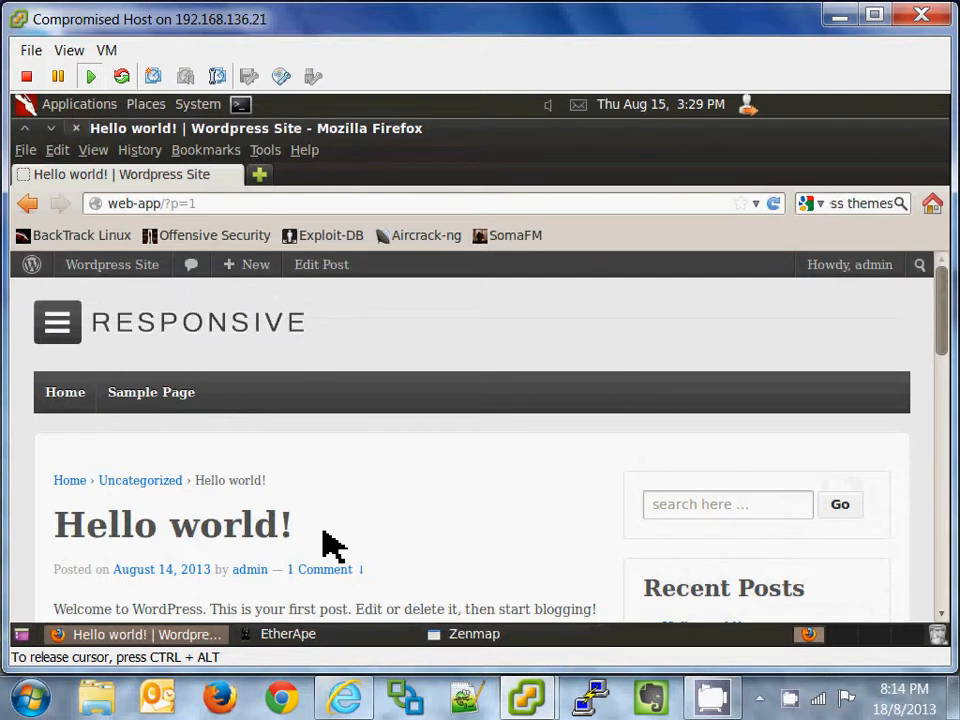
Step: Review the earlier Zenmap scan: web-app with ssh and http, database with ssh and mysql 3306
left_click(356, 634)
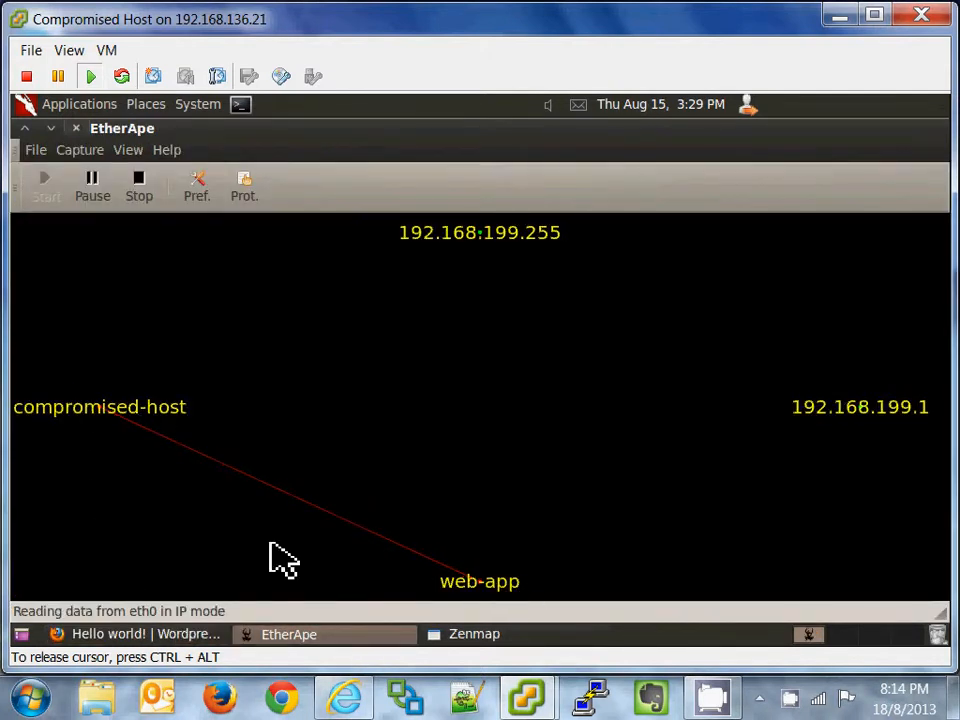
left_click(540, 634)
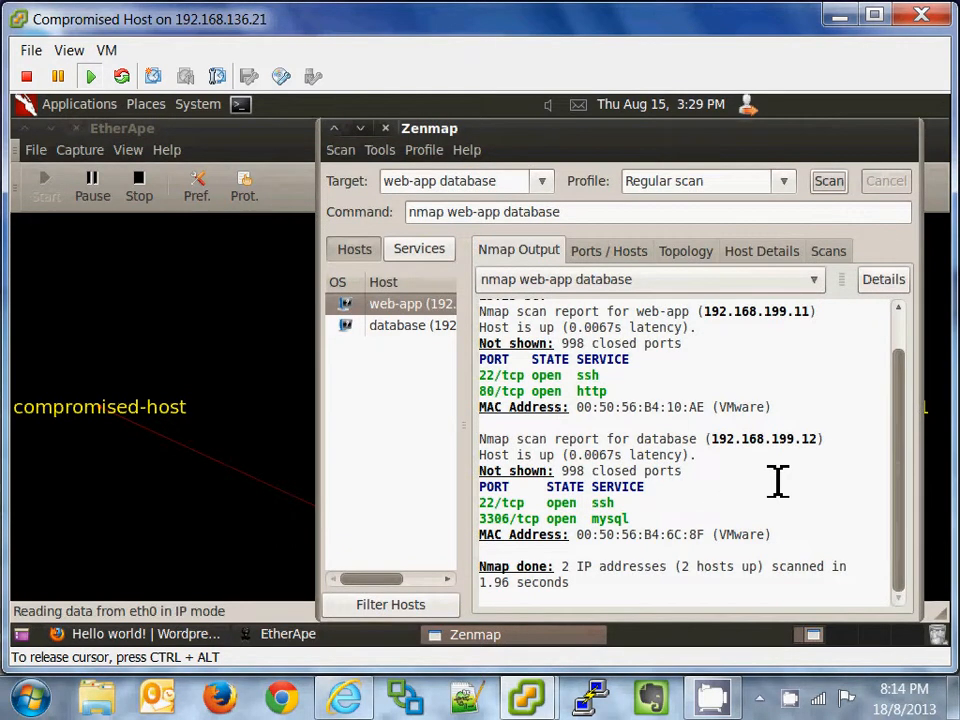
scroll(909, 390, "up", 2)
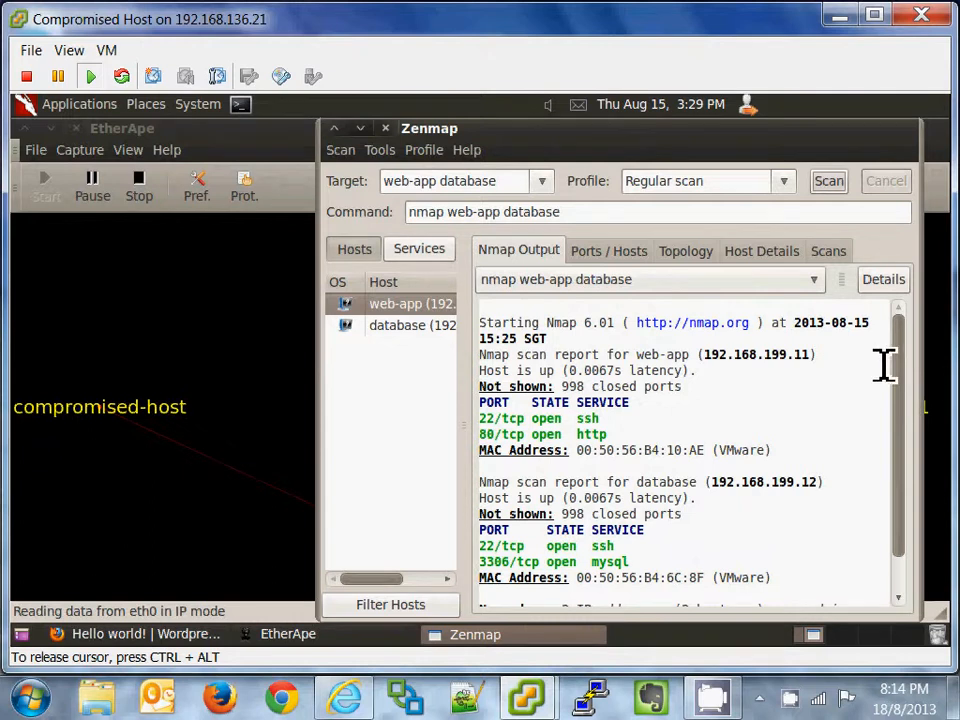
scroll(906, 375, "down", 1)
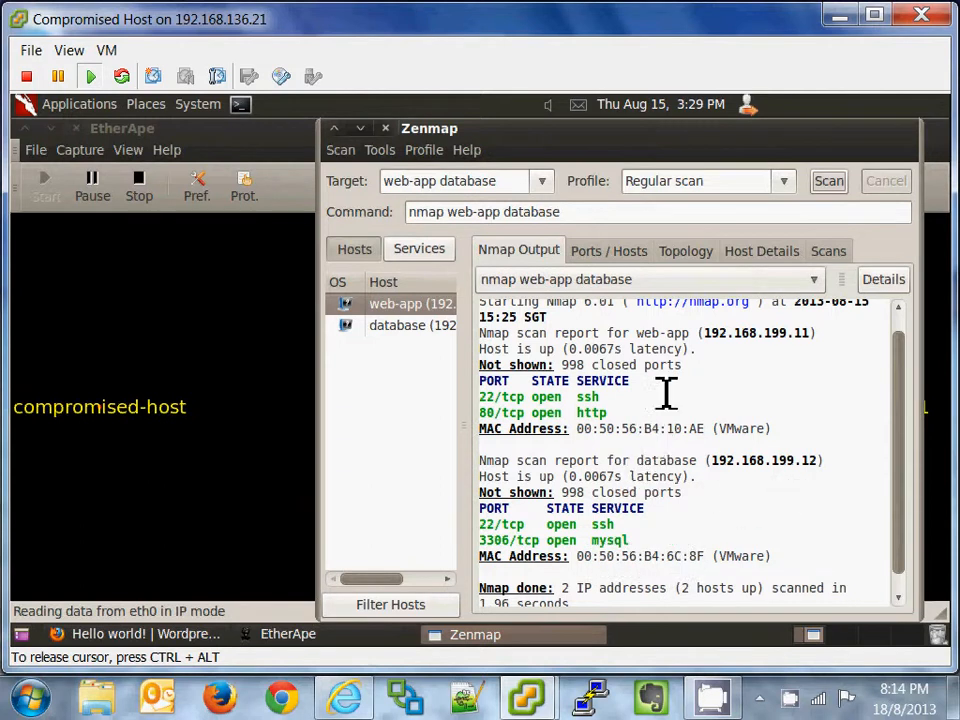
scroll(900, 435, "up", 1)
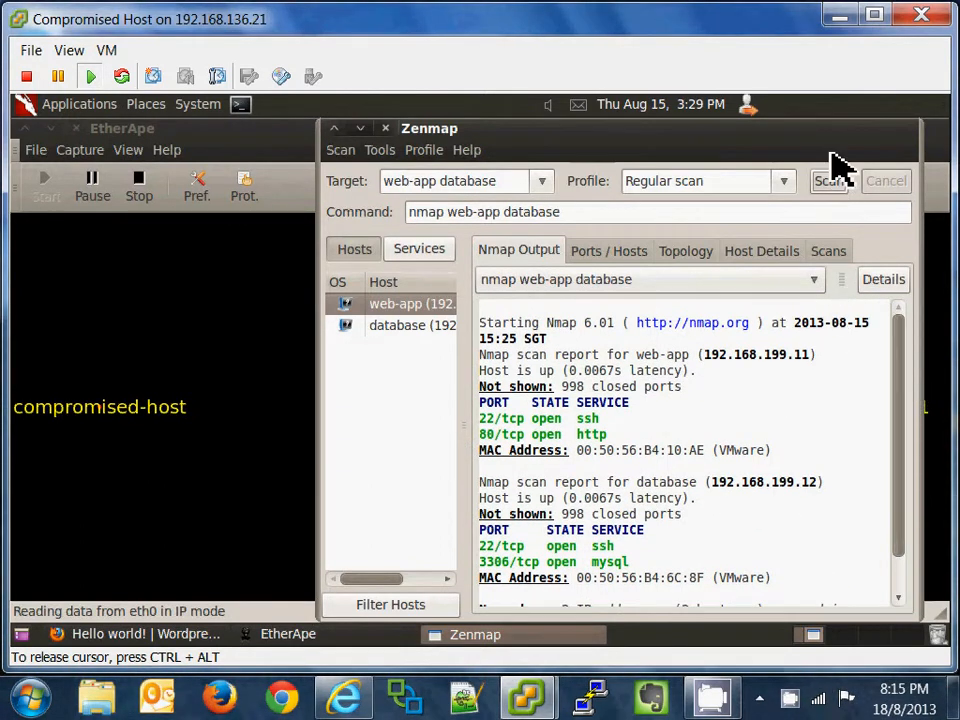
Step: Rerun the nmap scan of web-app and database, watching its traffic in EtherApe, then read the new results
left_click(838, 184)
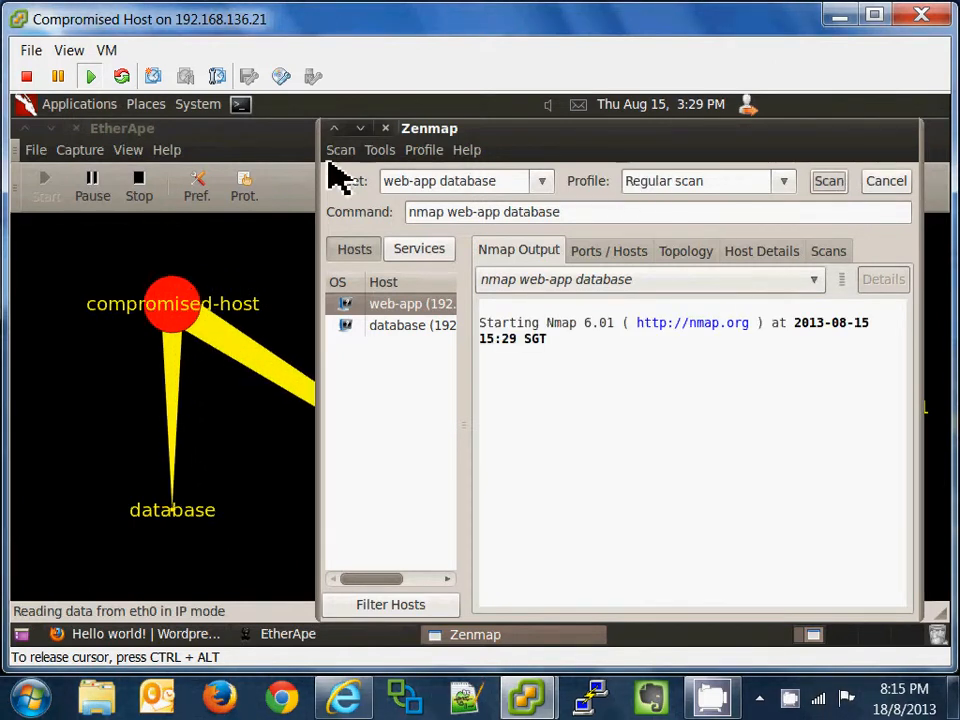
left_click(239, 133)
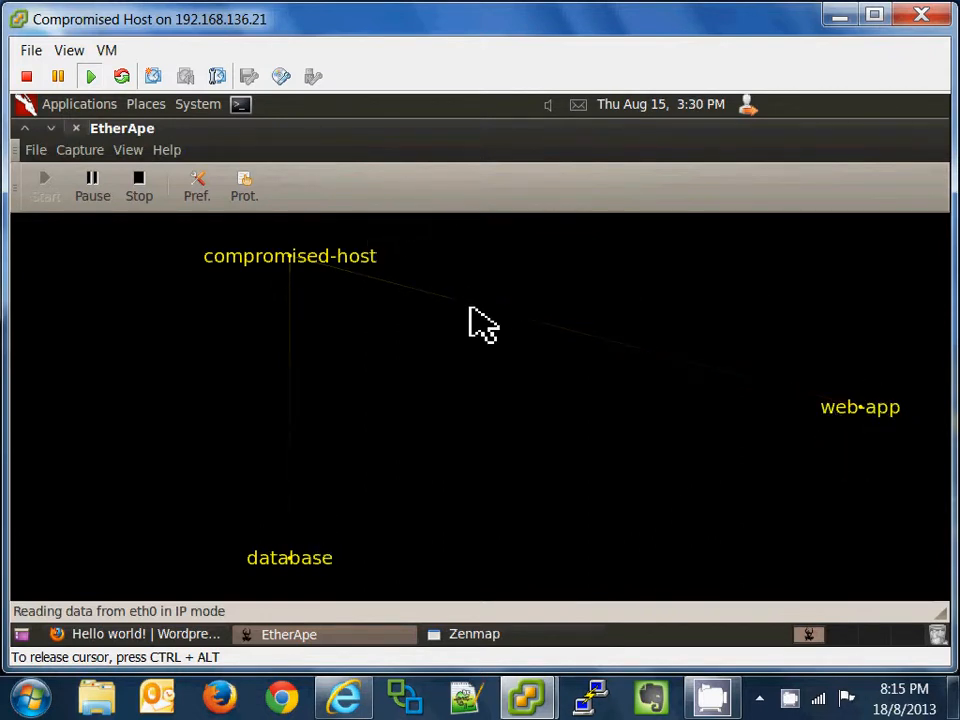
left_click(480, 637)
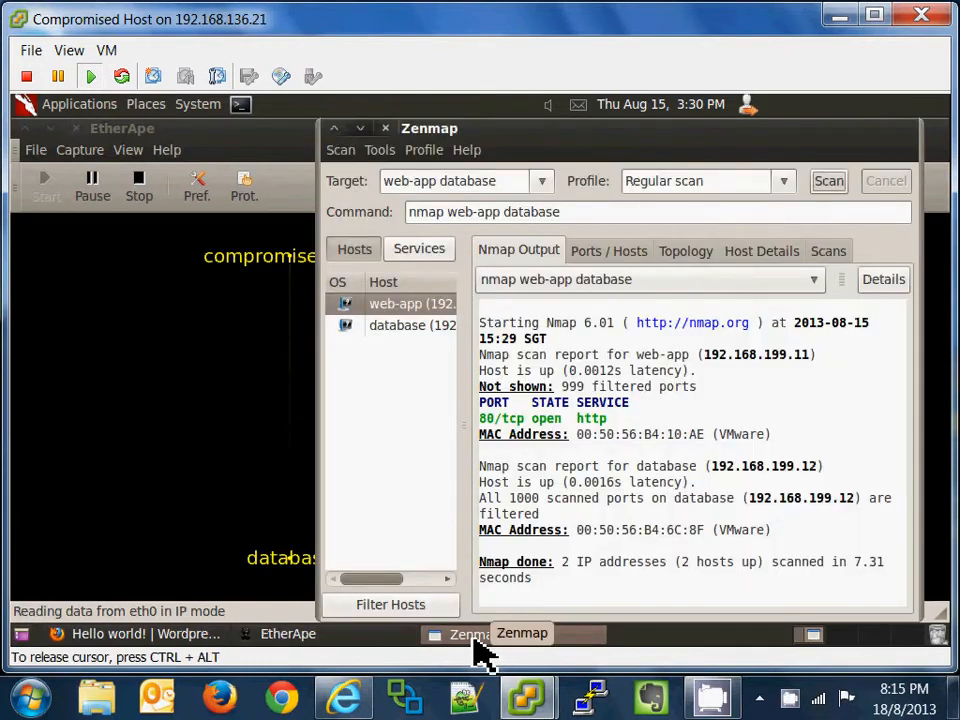
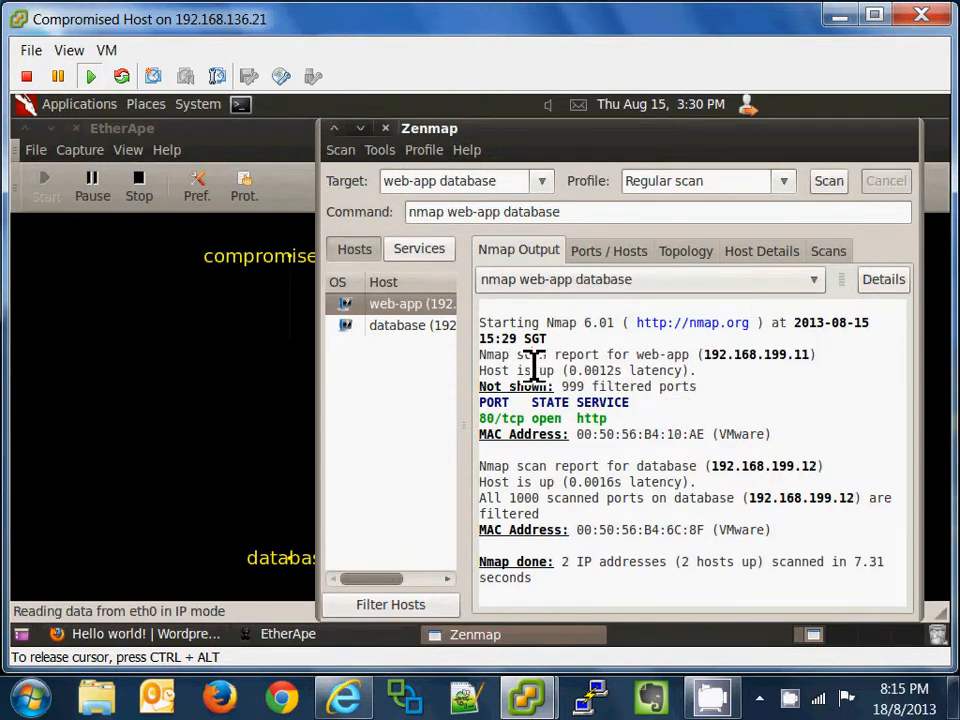
Step: Highlight web-app's open 80/tcp http port and database's all-filtered ports, then switch to vShield Manager
left_click_drag(519, 355, 716, 378)
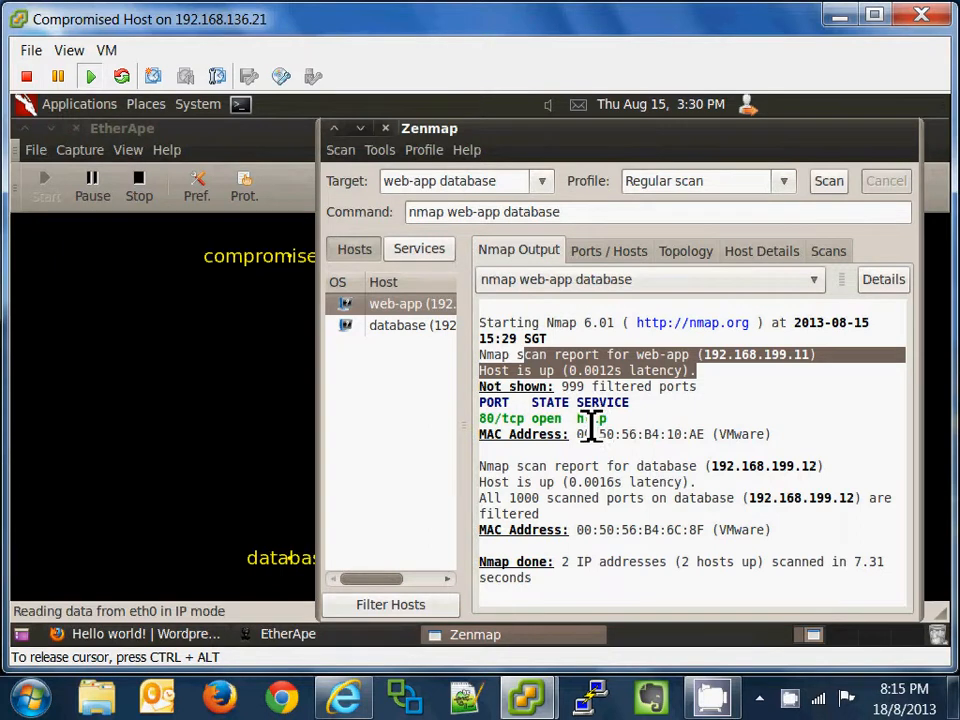
left_click(675, 430)
left_click_drag(607, 418, 478, 420)
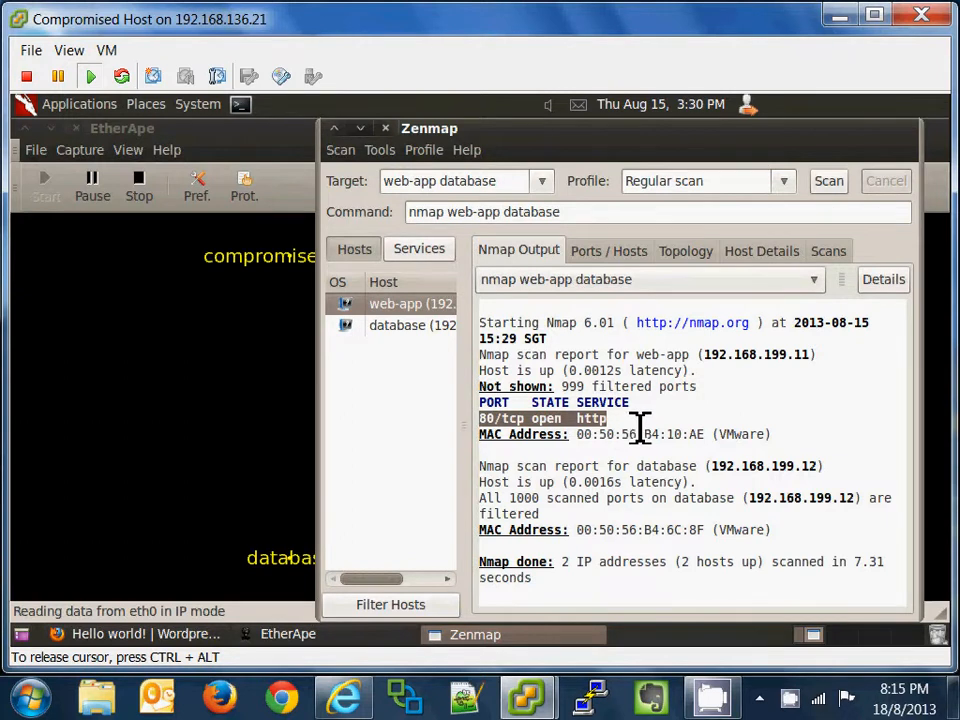
left_click_drag(649, 474, 710, 478)
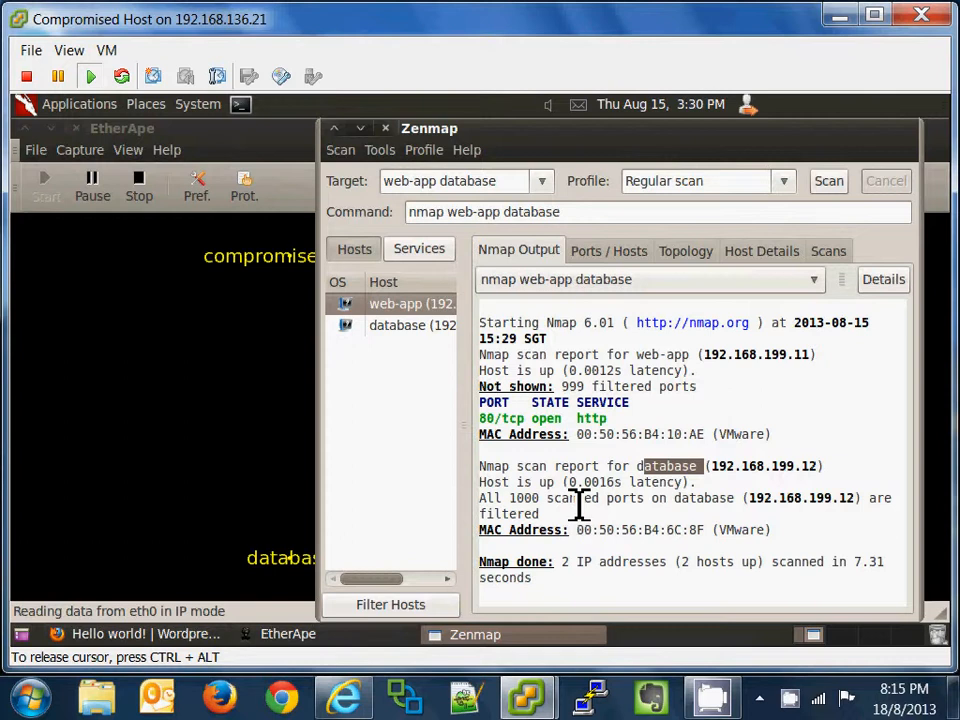
left_click_drag(505, 498, 479, 538)
left_click(781, 546)
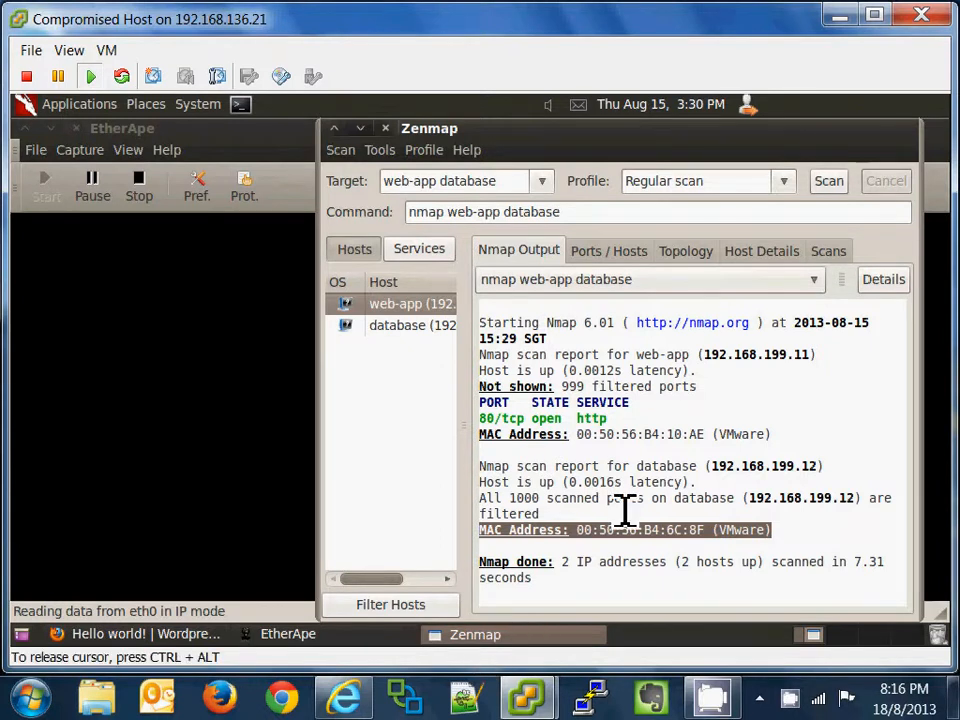
left_click(330, 688)
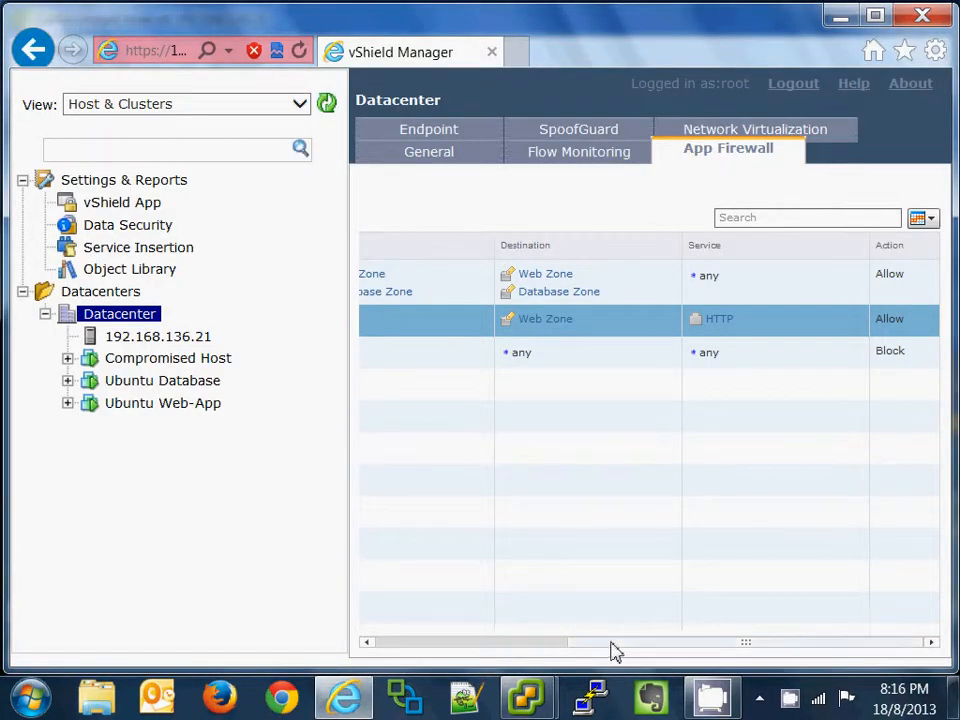
Step: Change the Ethernet Default Rule's action from Allow to Block
left_click_drag(611, 651, 369, 651)
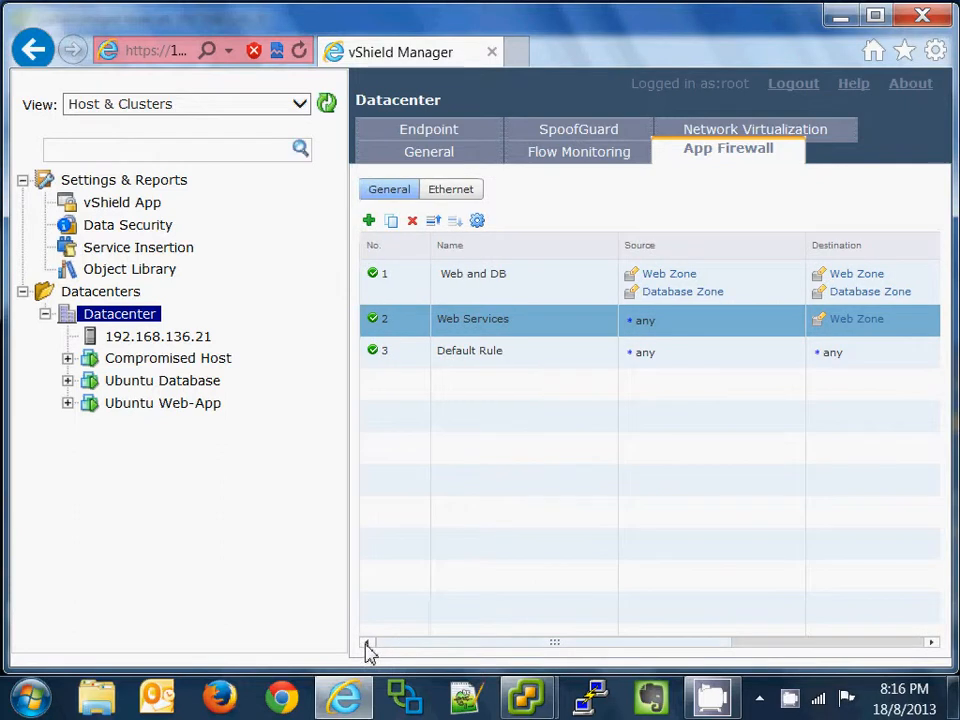
left_click(460, 196)
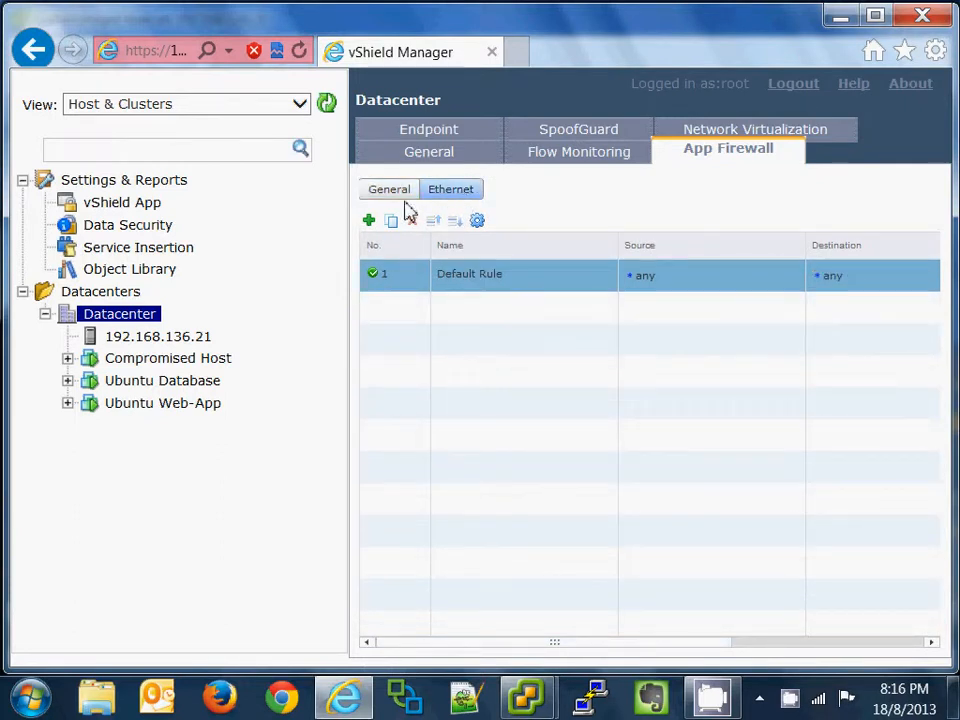
left_click_drag(560, 643, 900, 597)
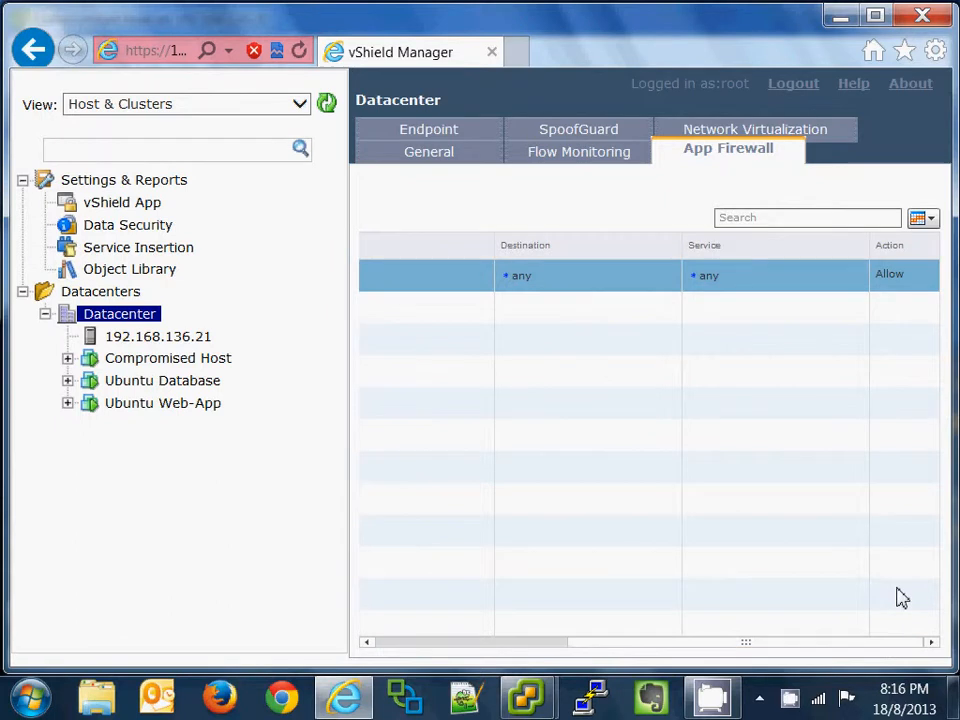
left_click(928, 276)
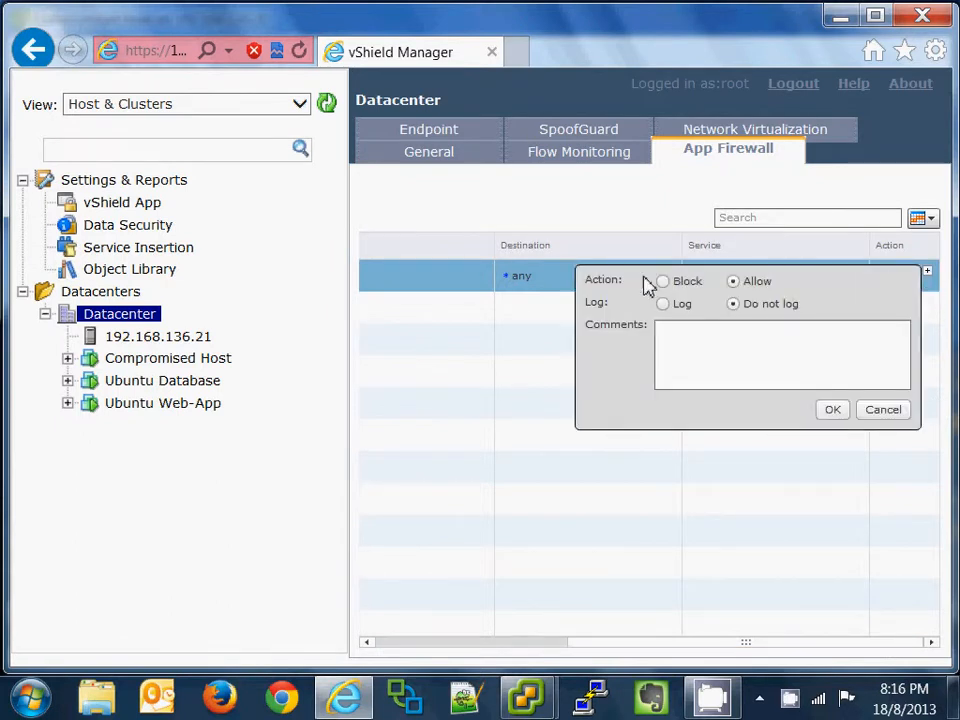
left_click(829, 410)
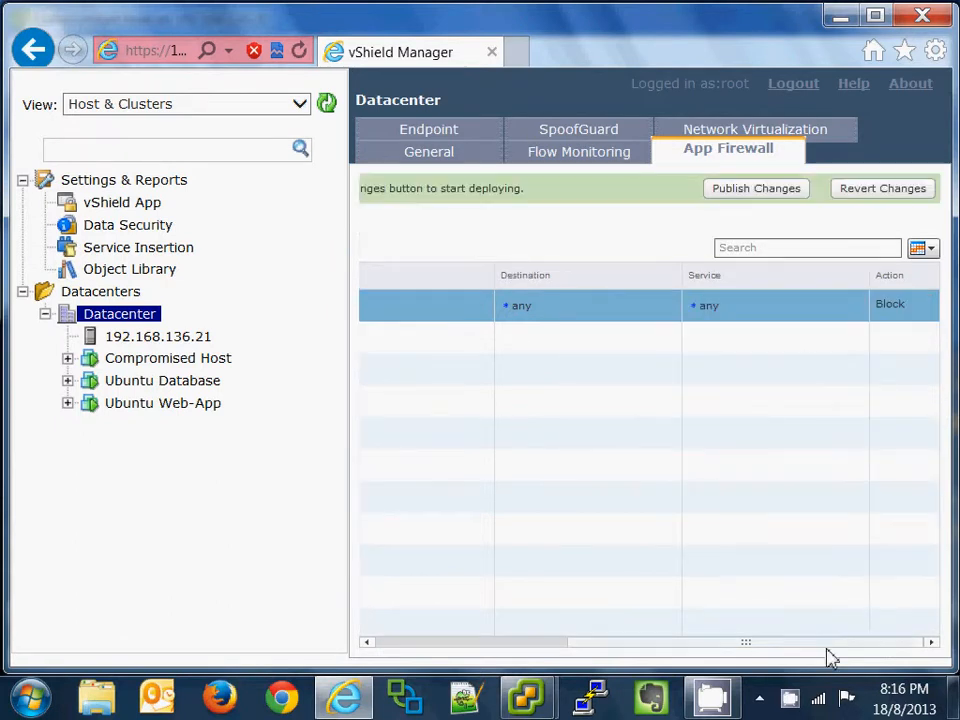
left_click_drag(829, 645, 578, 646)
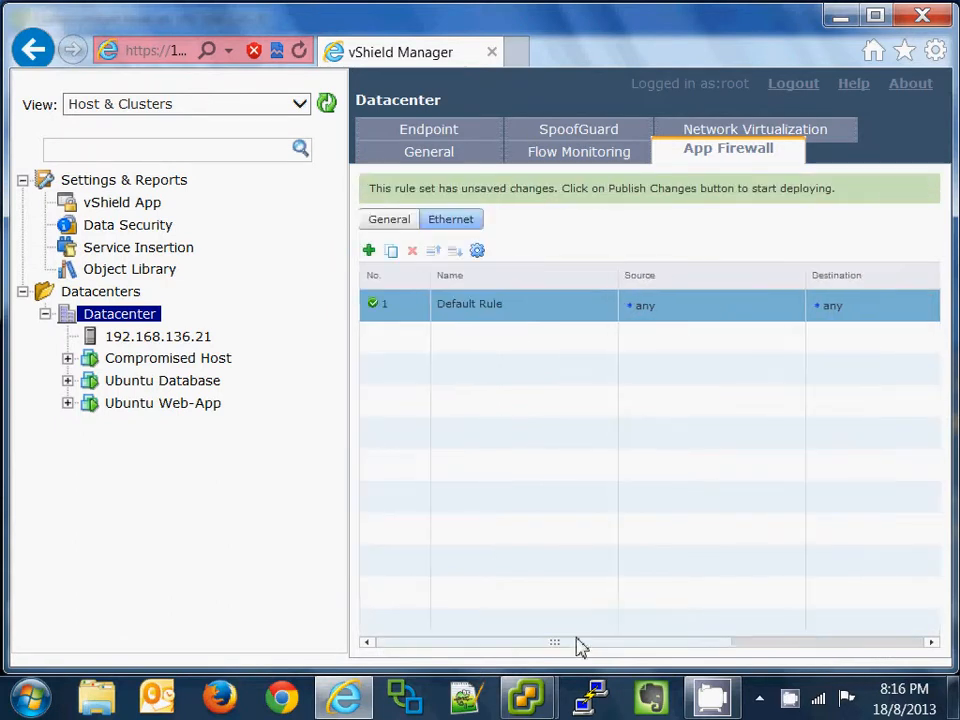
Step: Add a new Ethernet rule named 'Web and DB Allow' above the Default Rule
left_click(369, 251)
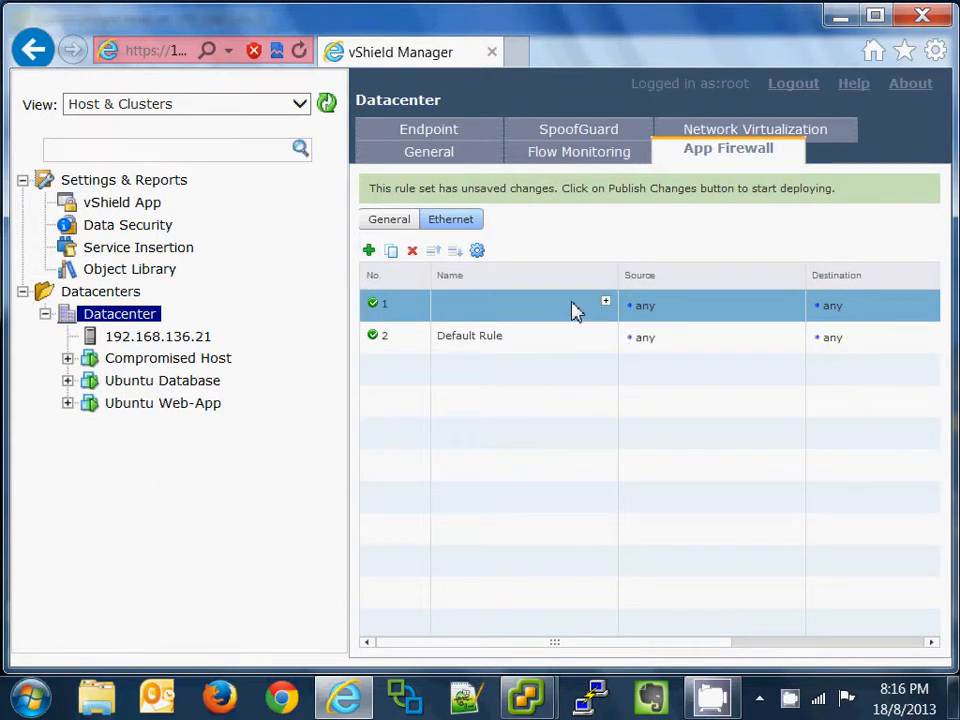
left_click(606, 303)
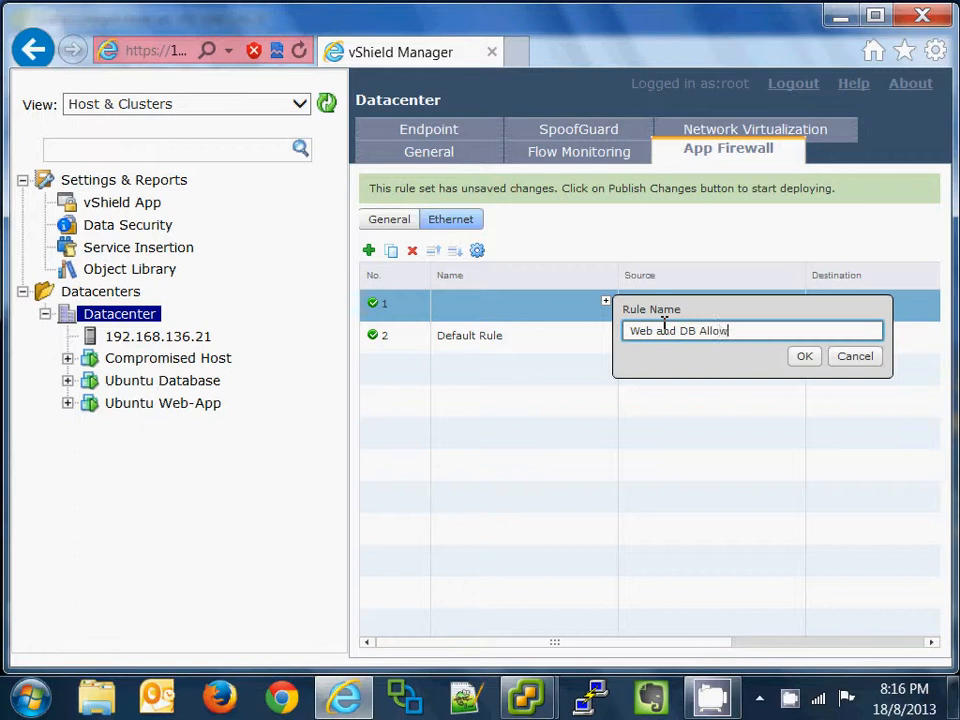
left_click(806, 360)
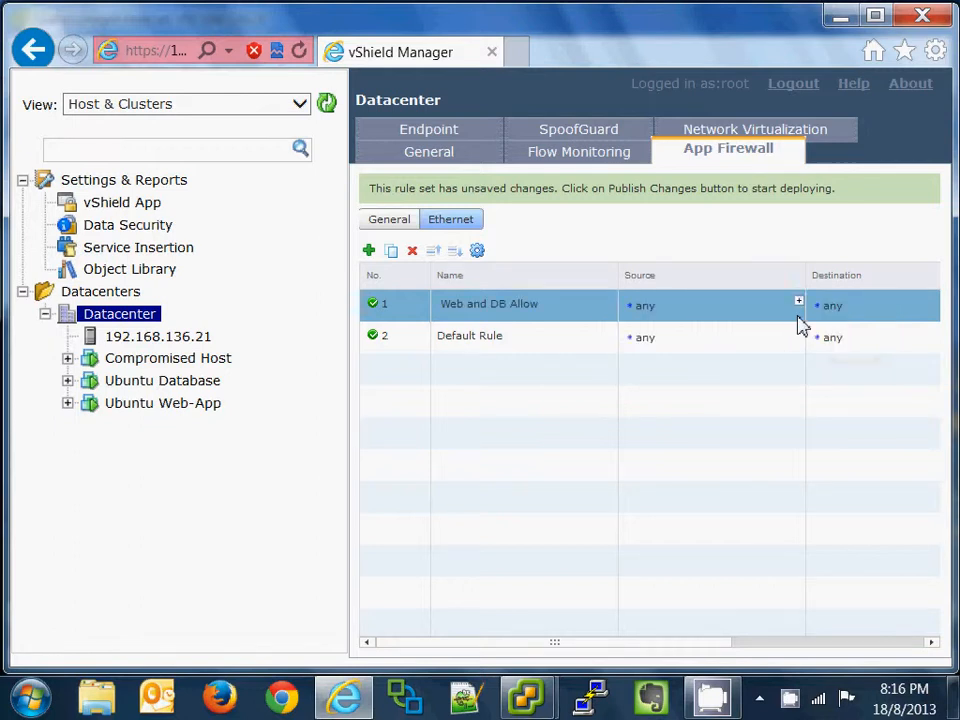
Step: Set the rule's source and destination both to Web Zone and Database Zone
left_click(799, 304)
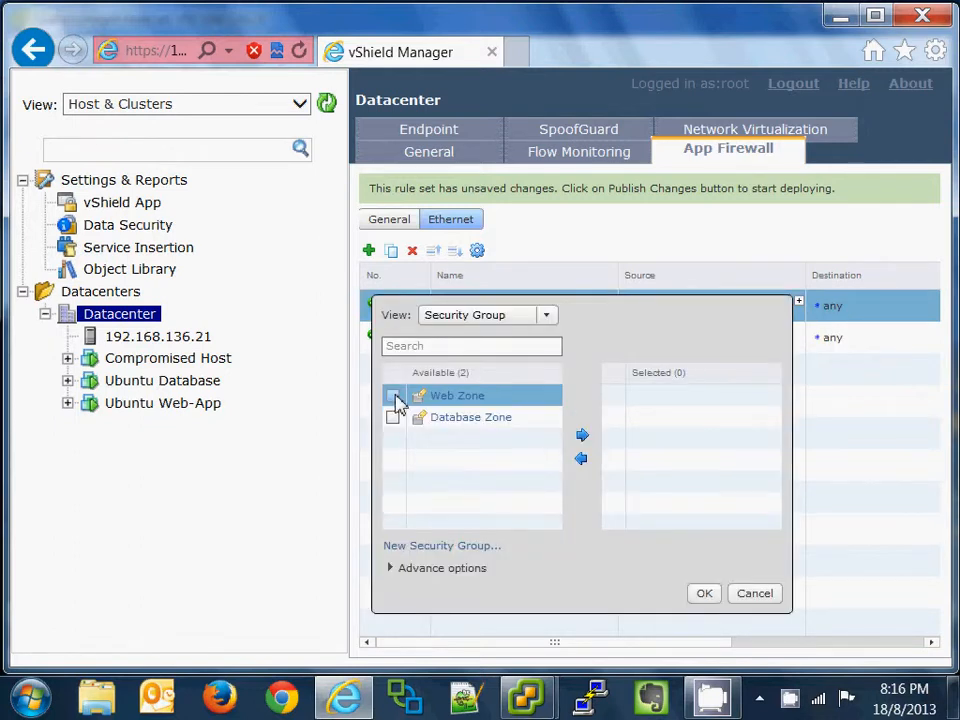
left_click(393, 396)
left_click(393, 418)
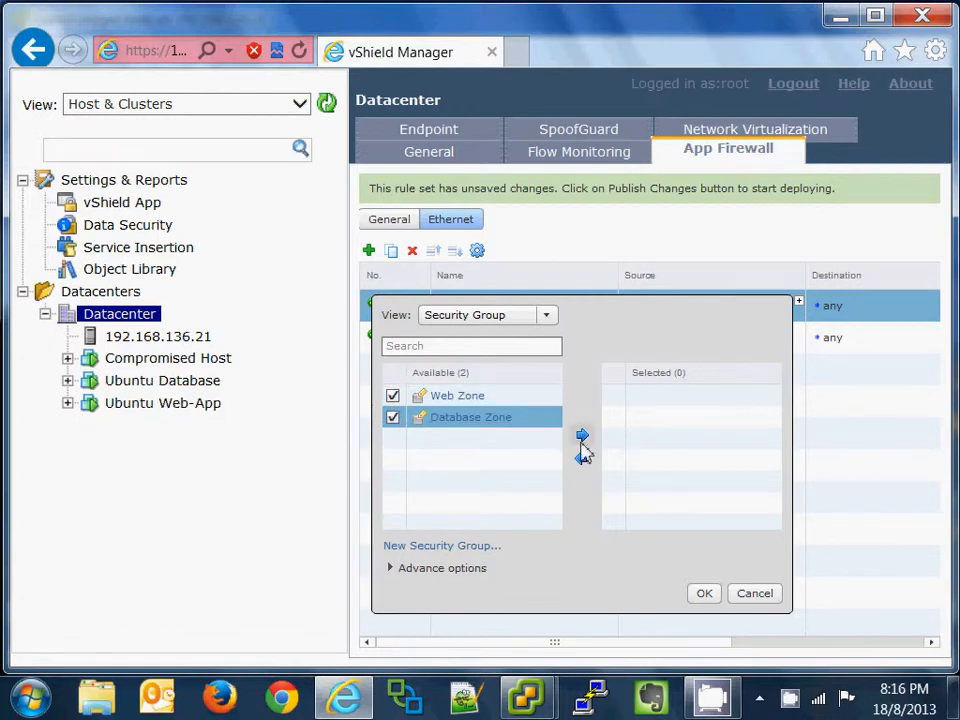
left_click(582, 435)
left_click(712, 596)
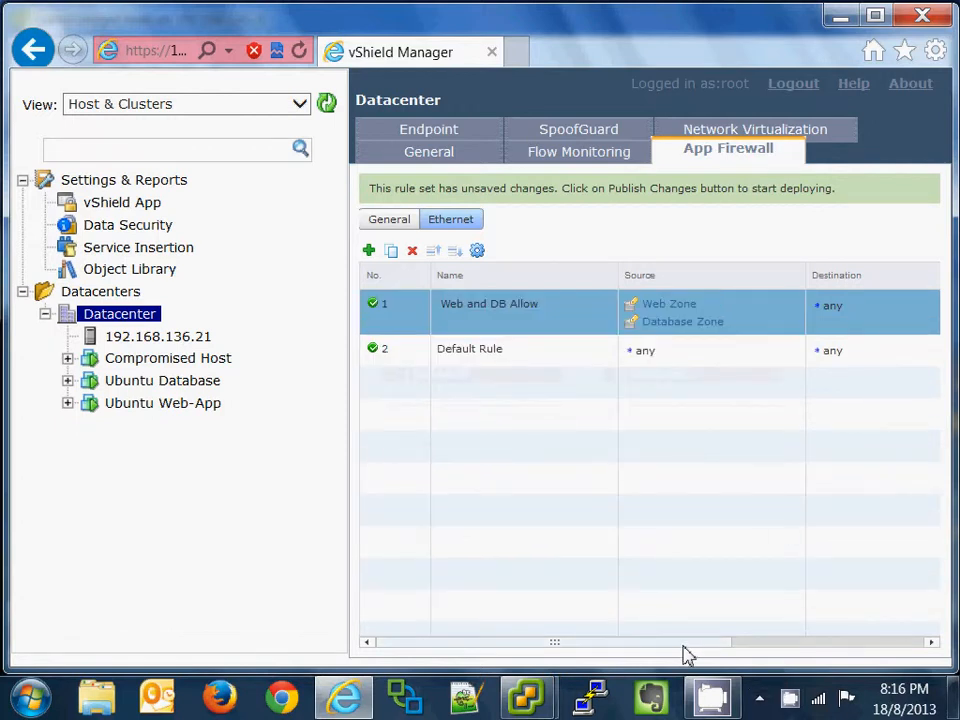
left_click_drag(686, 644, 818, 650)
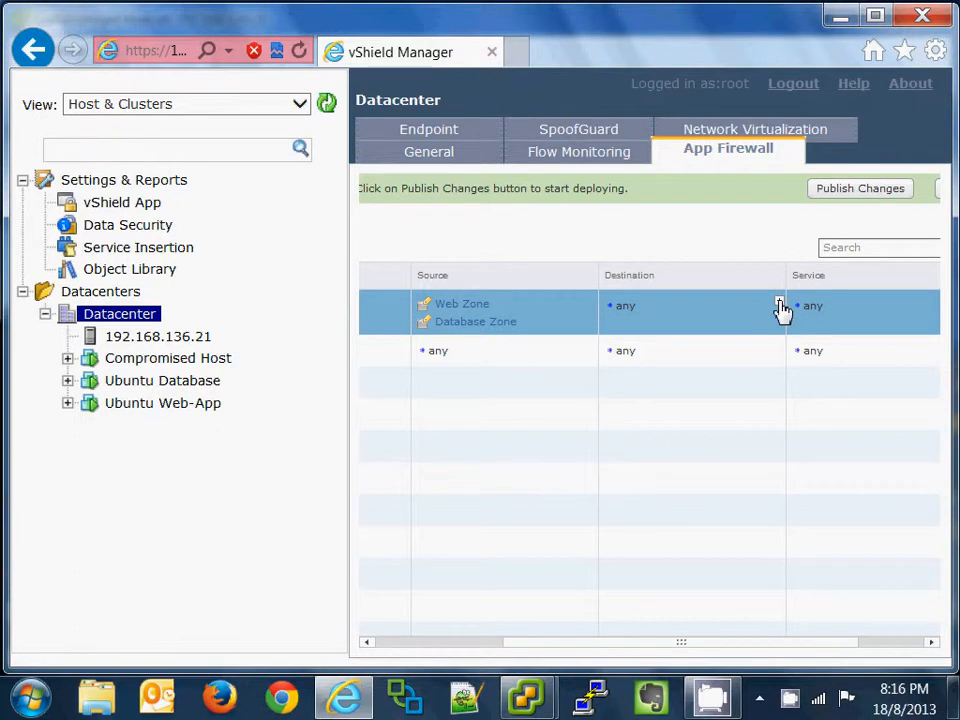
left_click(780, 304)
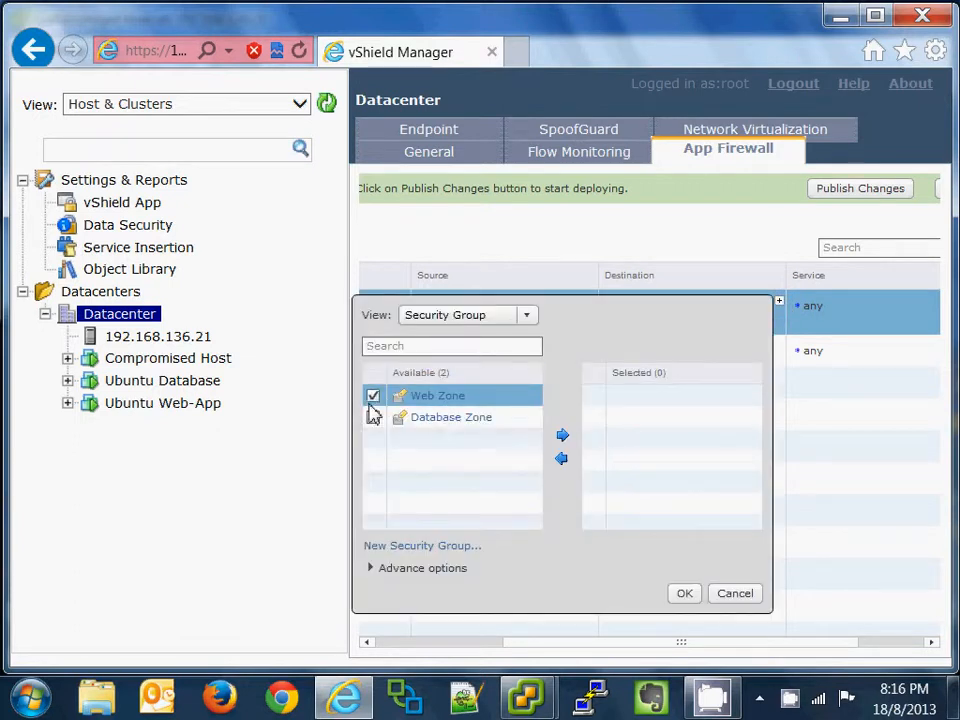
left_click(563, 436)
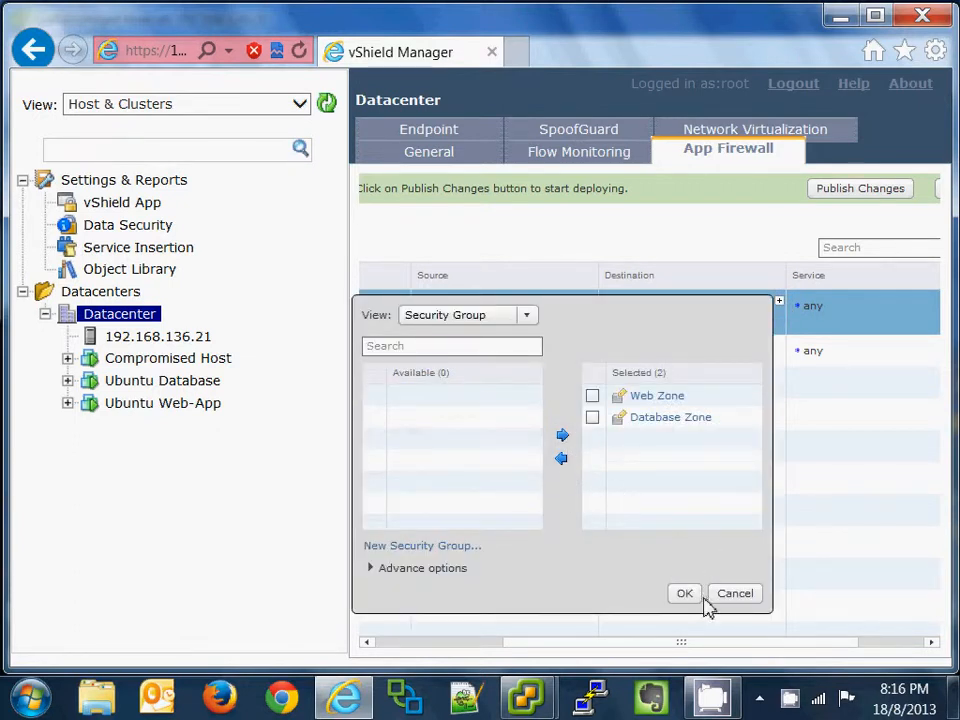
left_click(694, 597)
left_click_drag(686, 645, 407, 628)
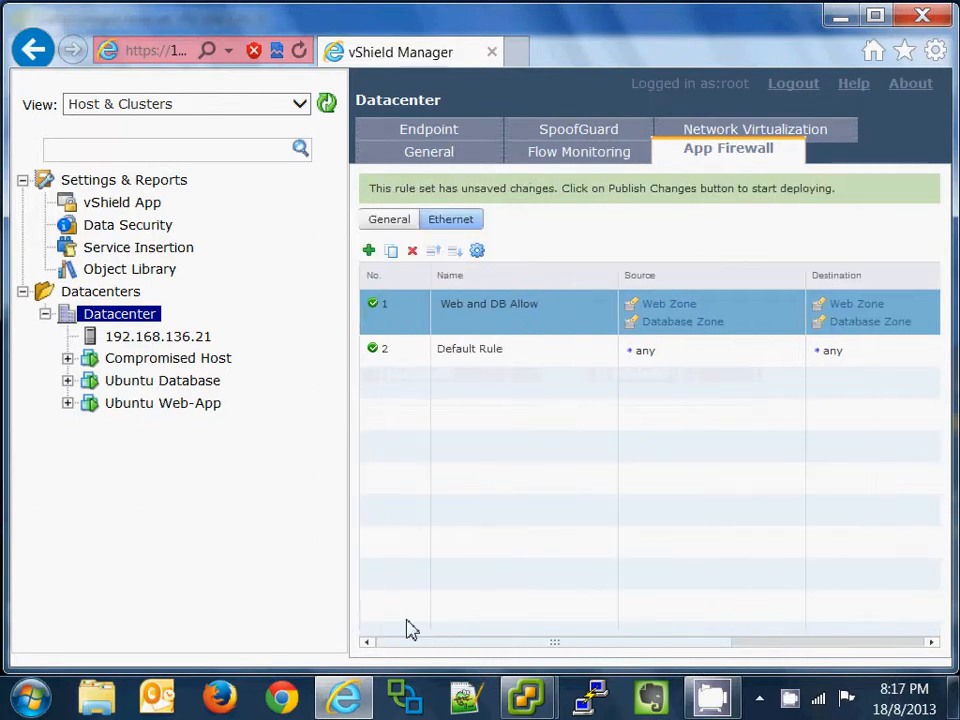
Step: Add rule 2 with Web Zone as its destination
left_click(372, 254)
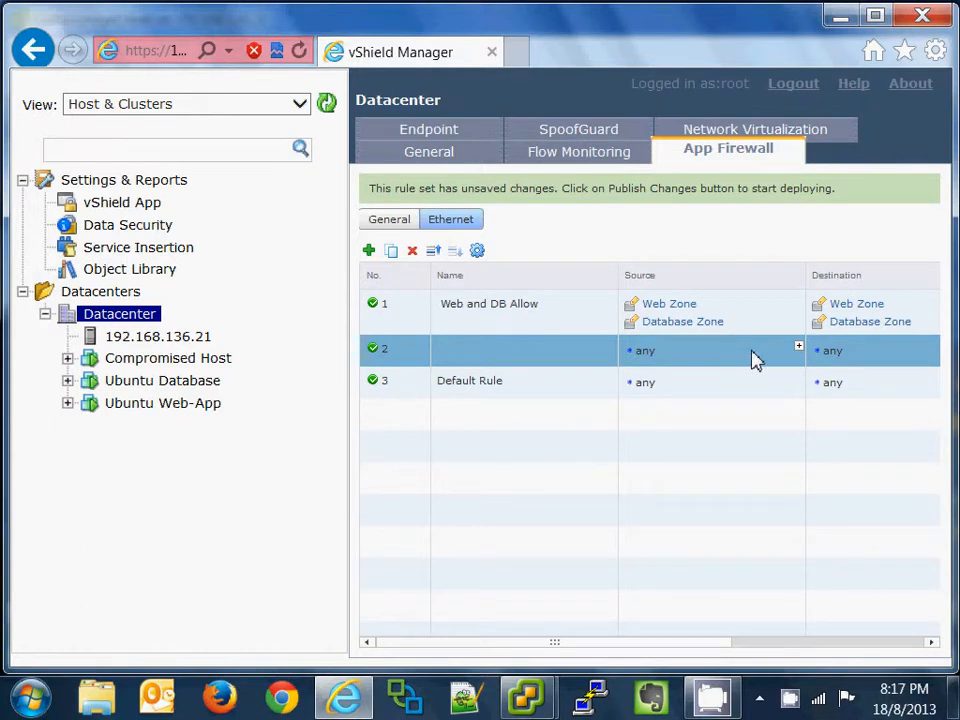
left_click_drag(709, 645, 853, 645)
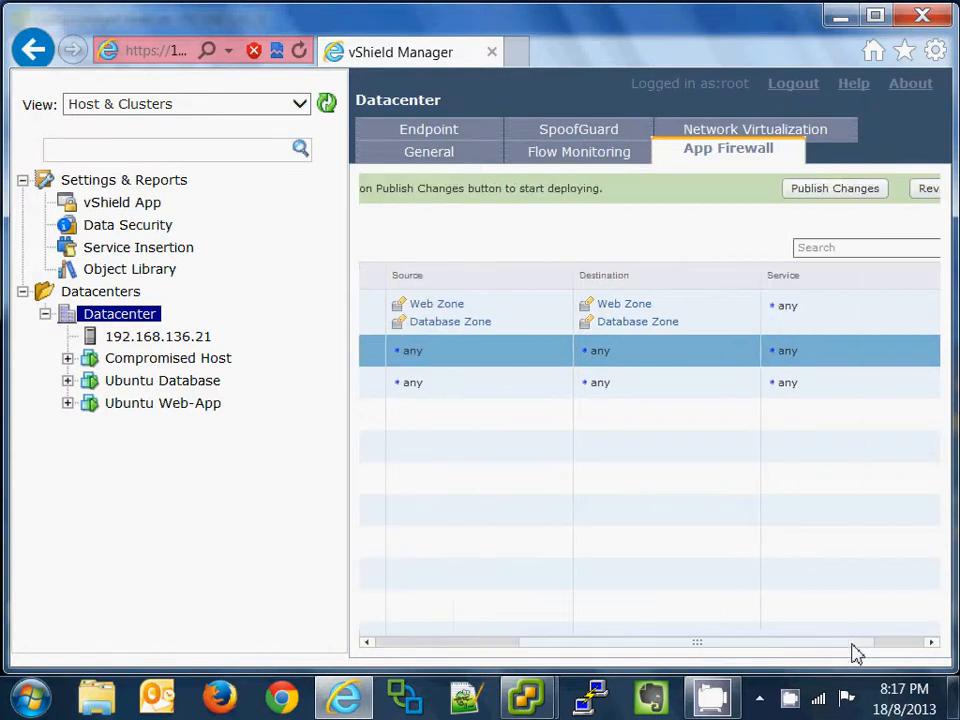
left_click(755, 348)
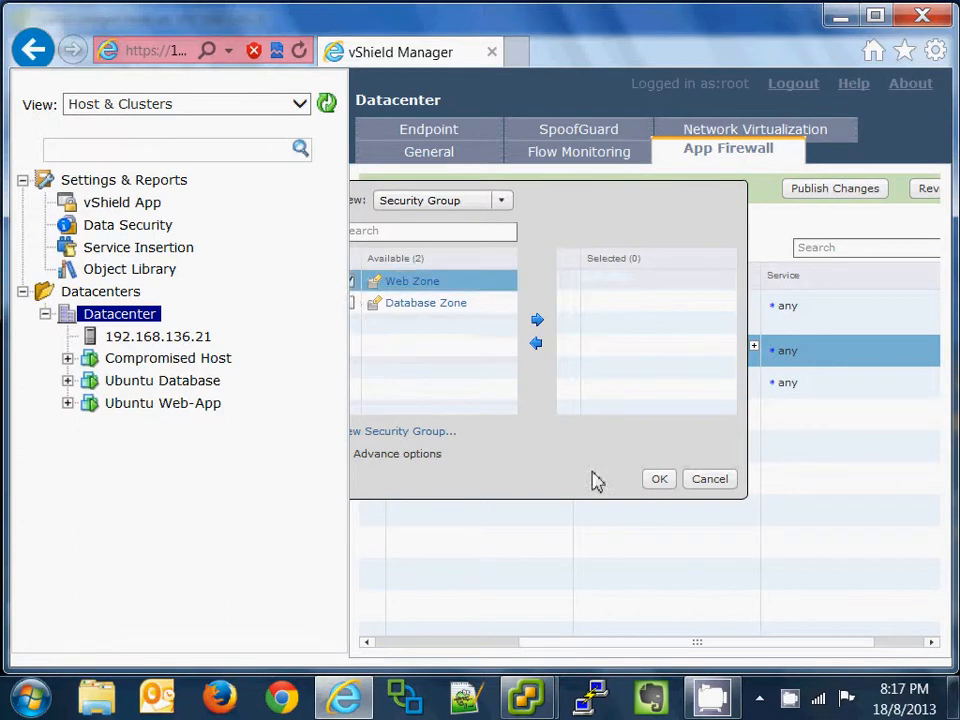
left_click(657, 480)
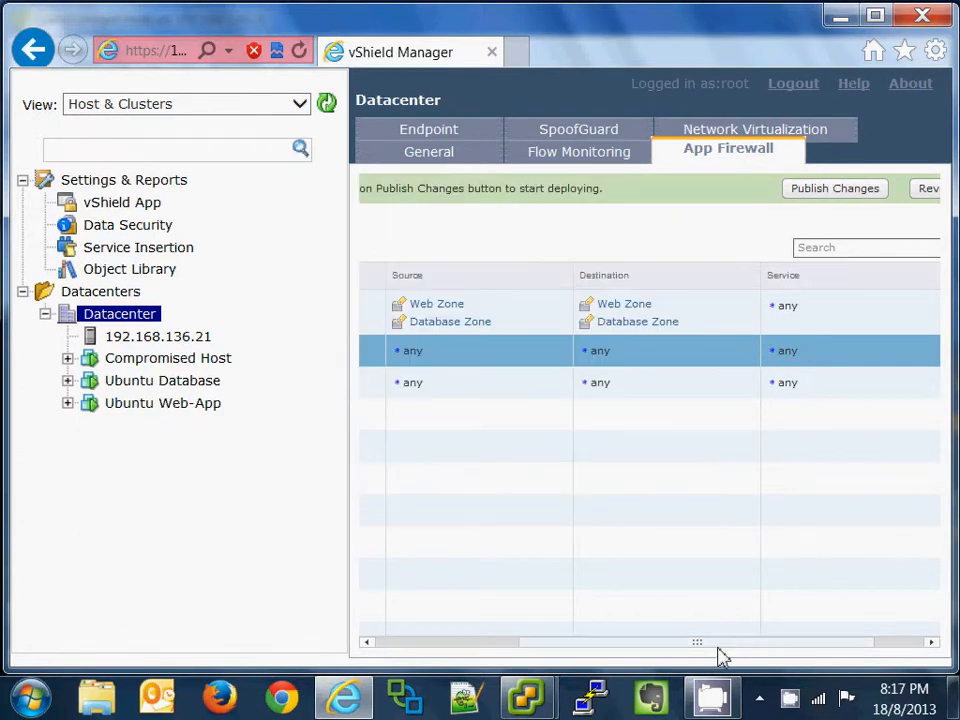
left_click(755, 350)
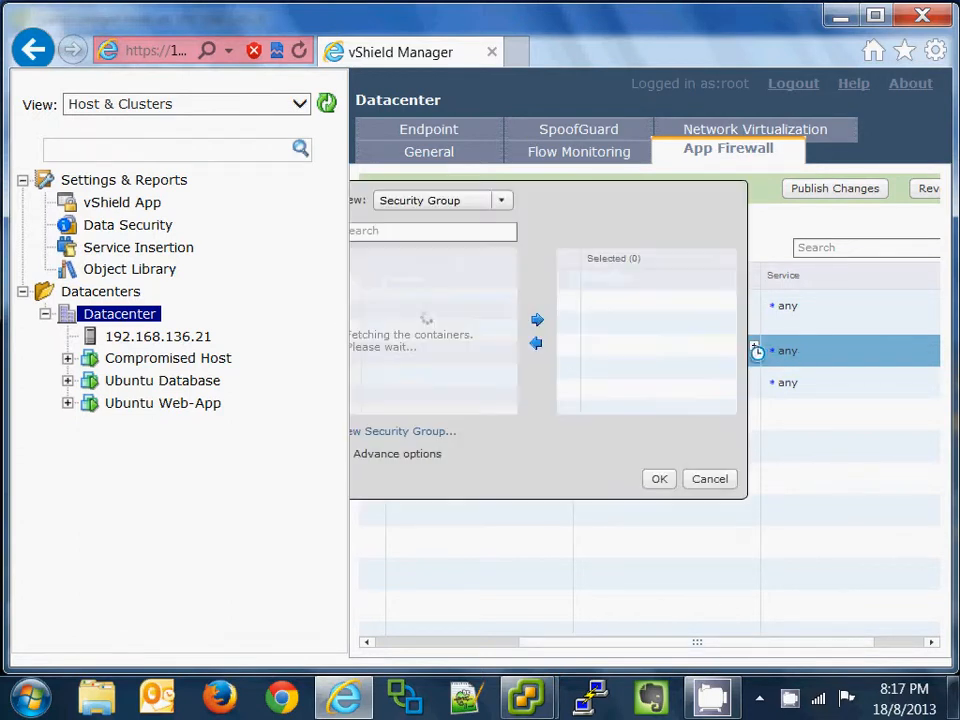
left_click(352, 281)
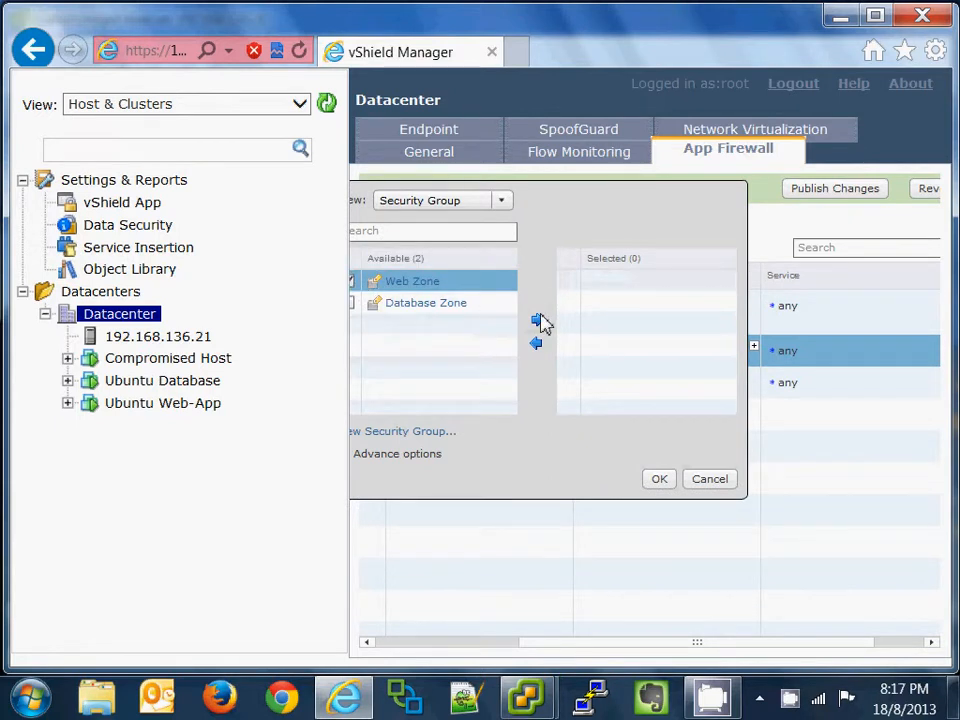
left_click(538, 319)
left_click(664, 480)
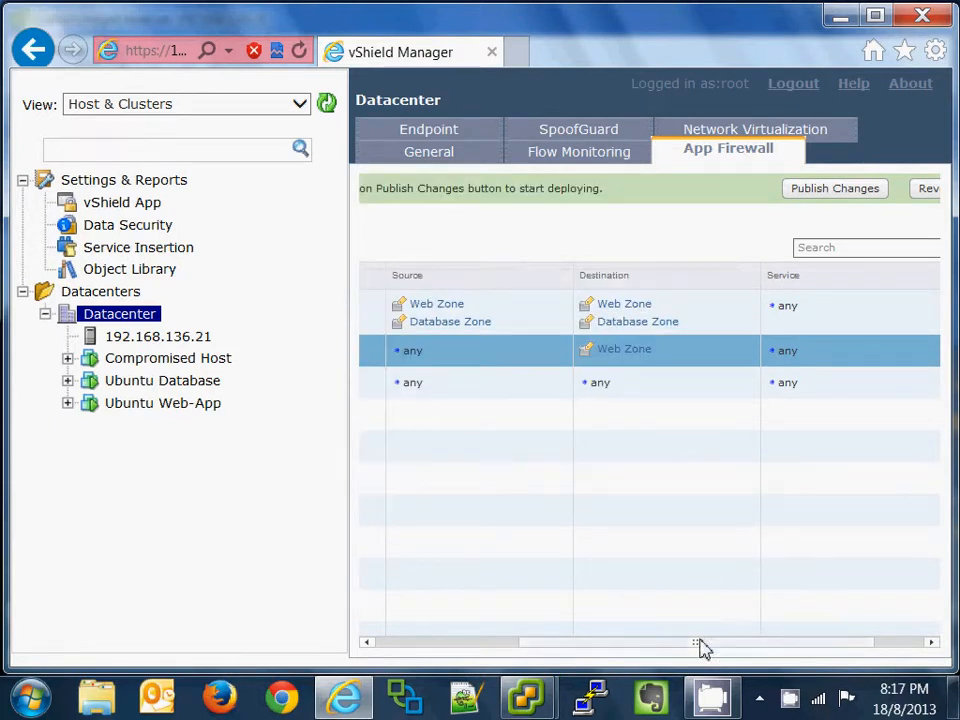
left_click_drag(699, 642, 523, 640)
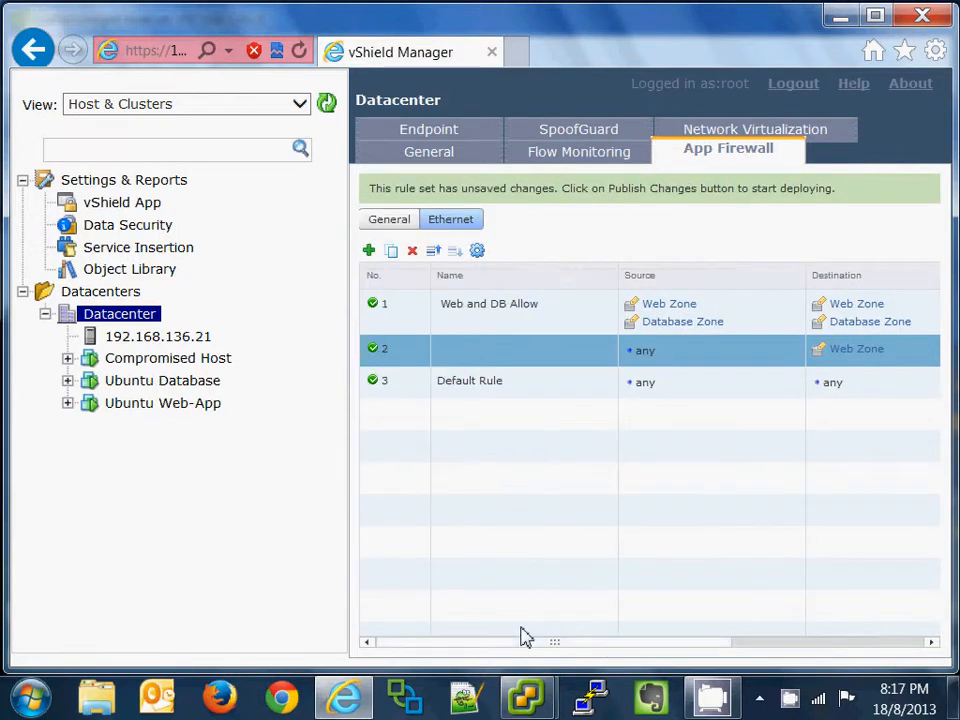
Step: Add rule 3 above the Default Rule with Web Zone as its source
left_click(369, 251)
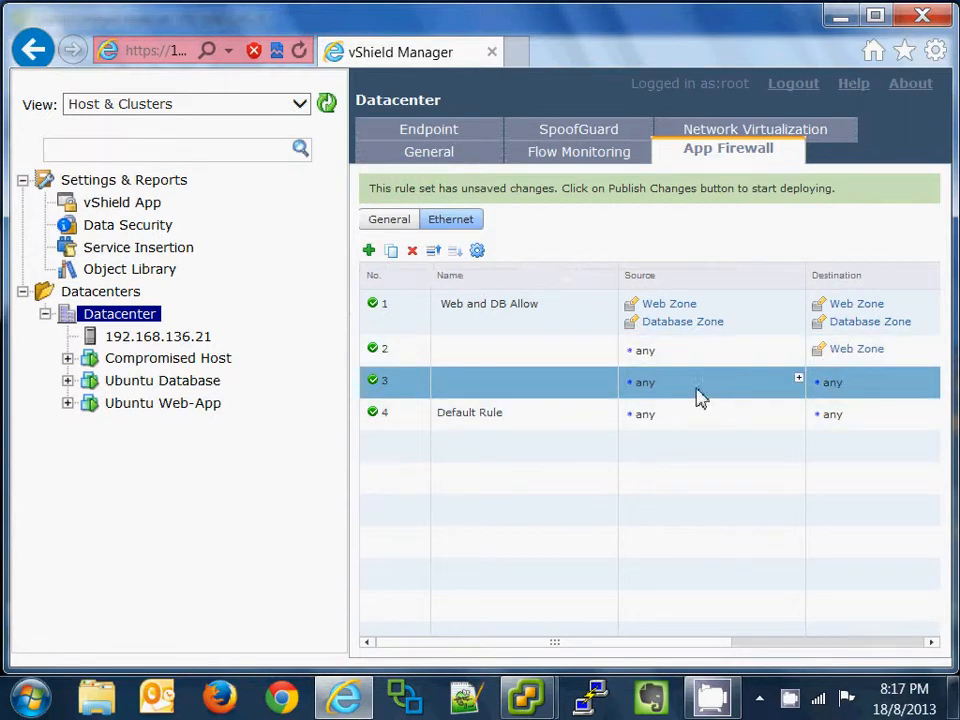
left_click(798, 378)
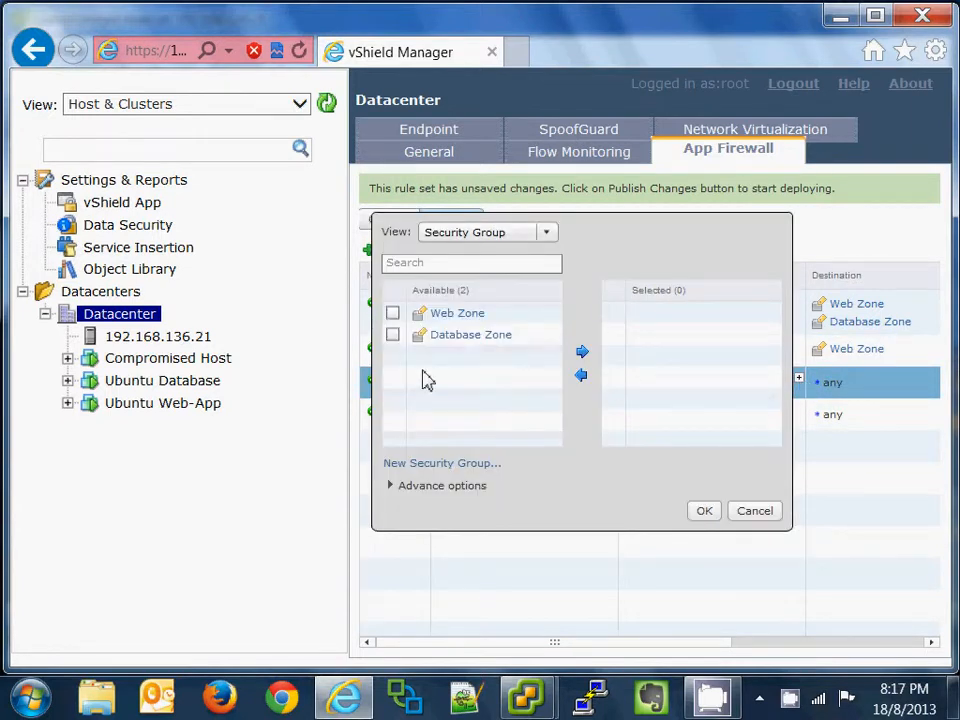
left_click(392, 313)
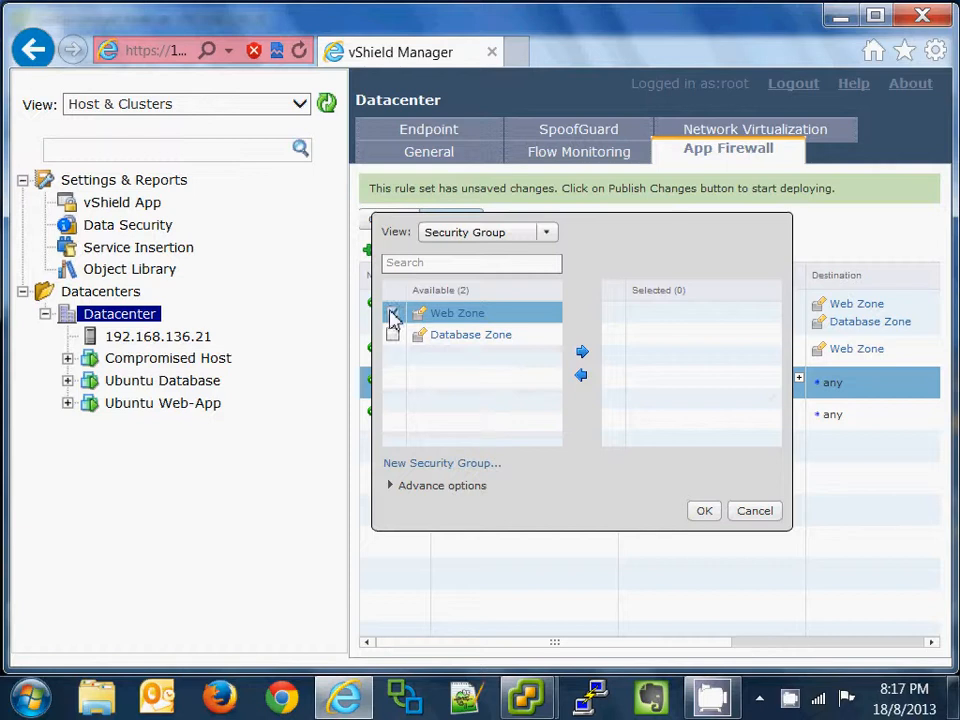
left_click(582, 352)
left_click(706, 512)
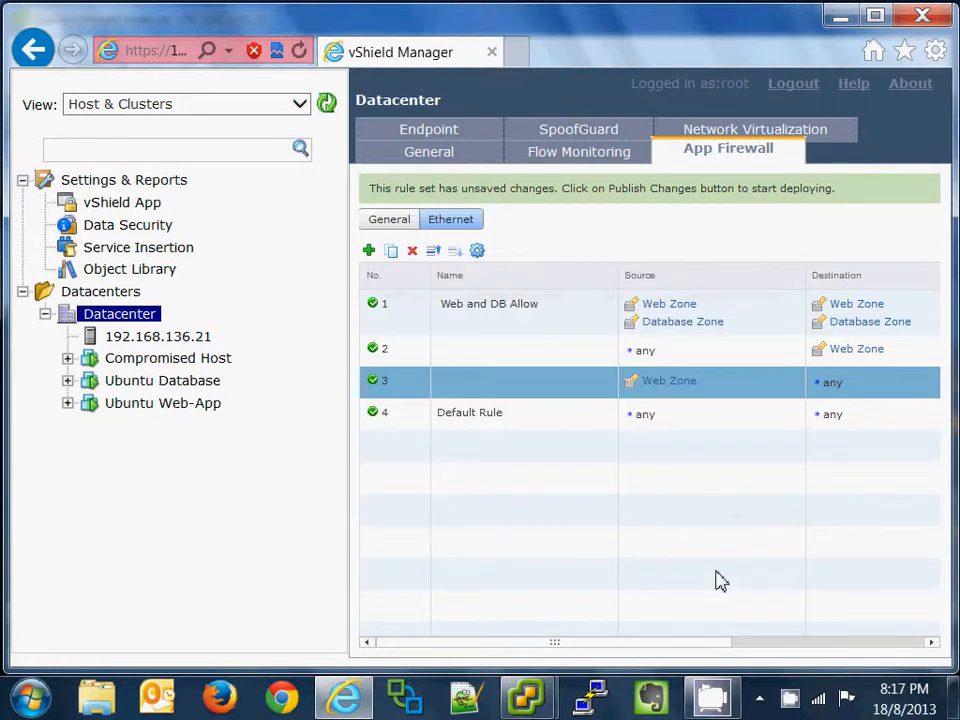
left_click(493, 360)
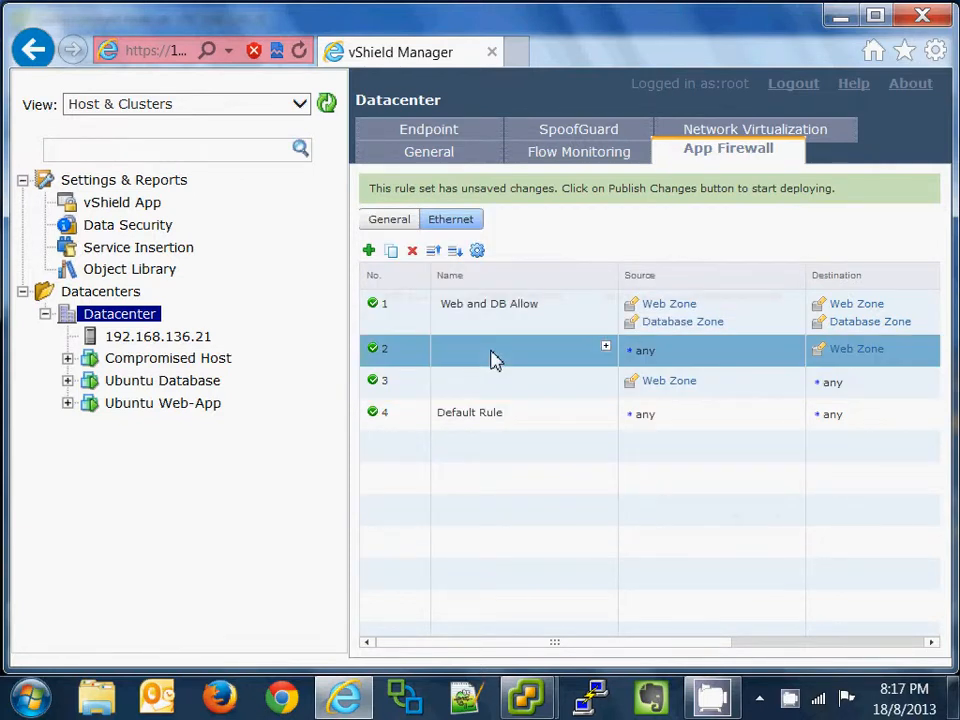
Step: Name rules 2 and 3 'Enable Web L2 Rule 1' and 'Enable Web L2 Rule 2'
left_click(606, 348)
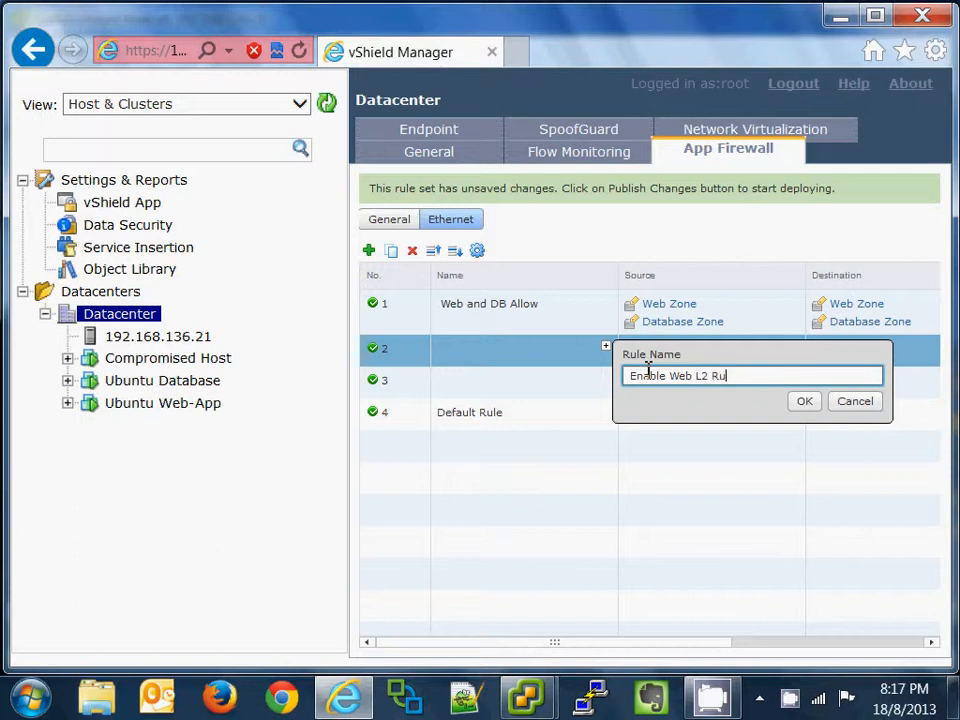
left_click(798, 402)
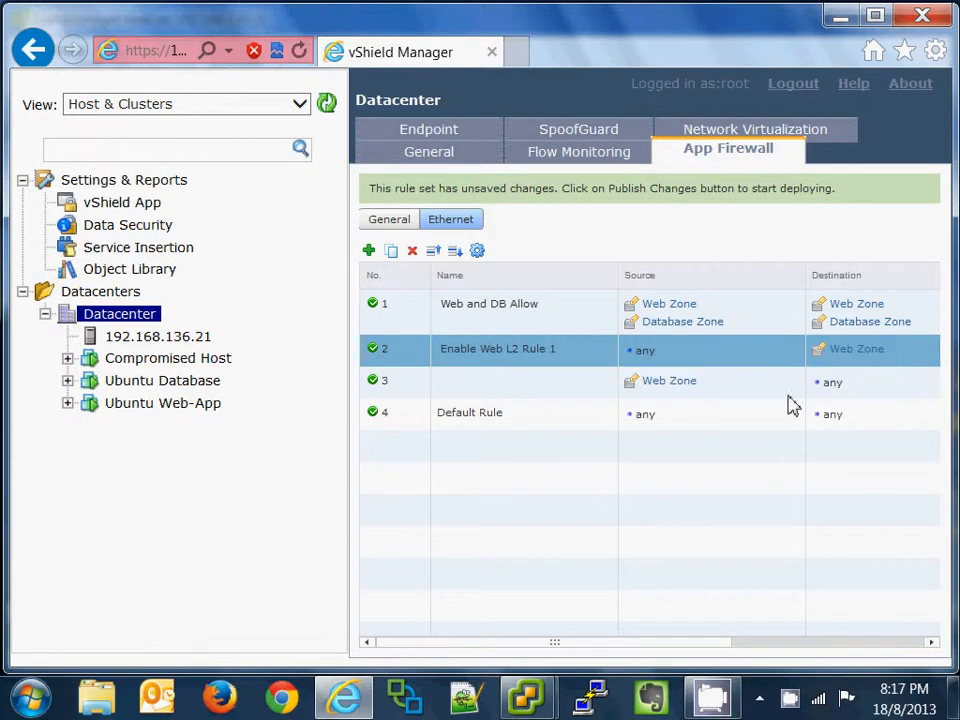
left_click(605, 381)
type("We")
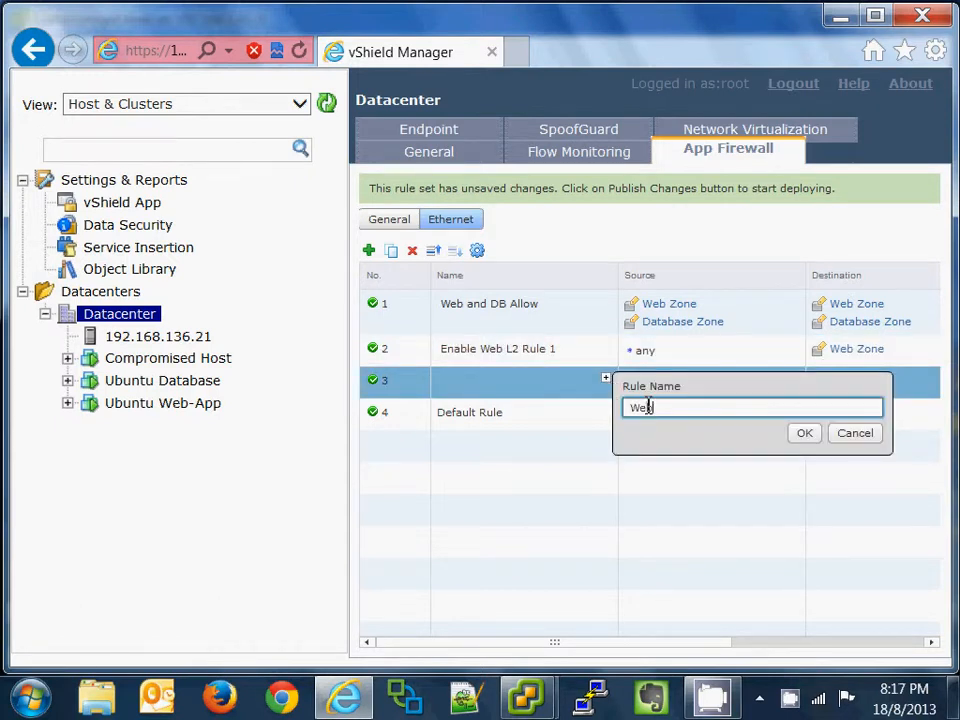
type("nable Web L2 Rule 2")
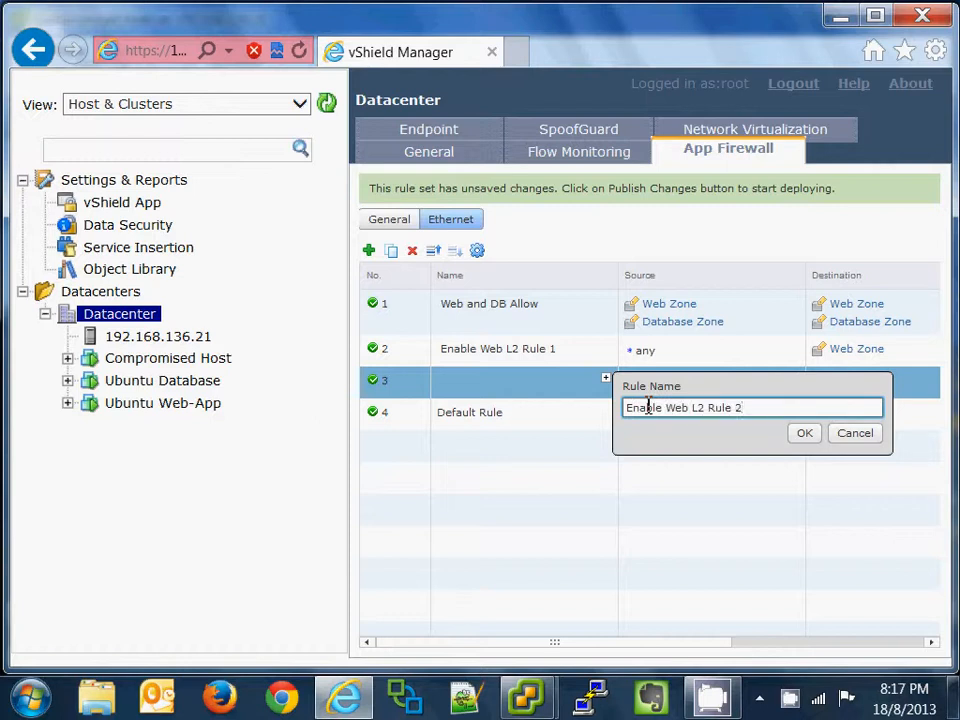
left_click(804, 433)
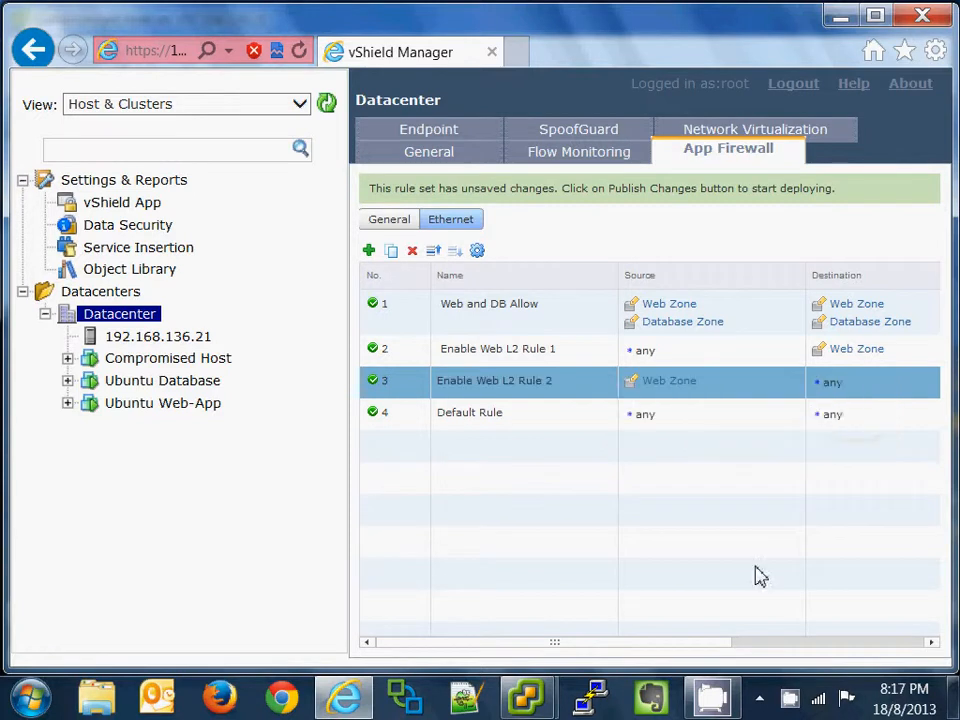
Step: Publish the Ethernet firewall rule changes
left_click_drag(690, 643, 636, 645)
left_click_drag(416, 645, 671, 658)
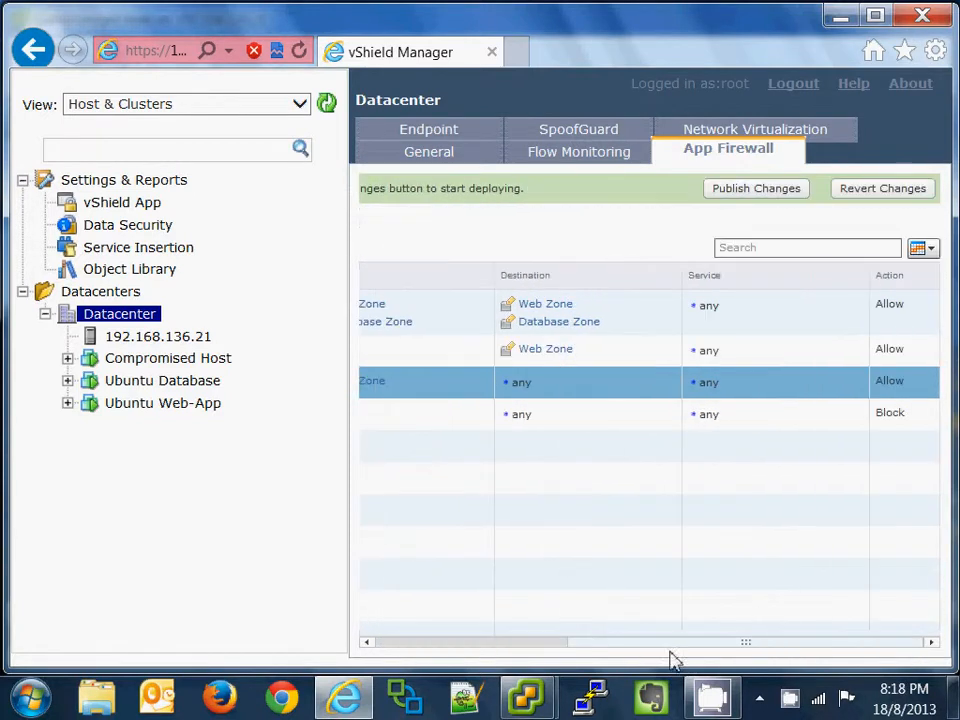
left_click(732, 192)
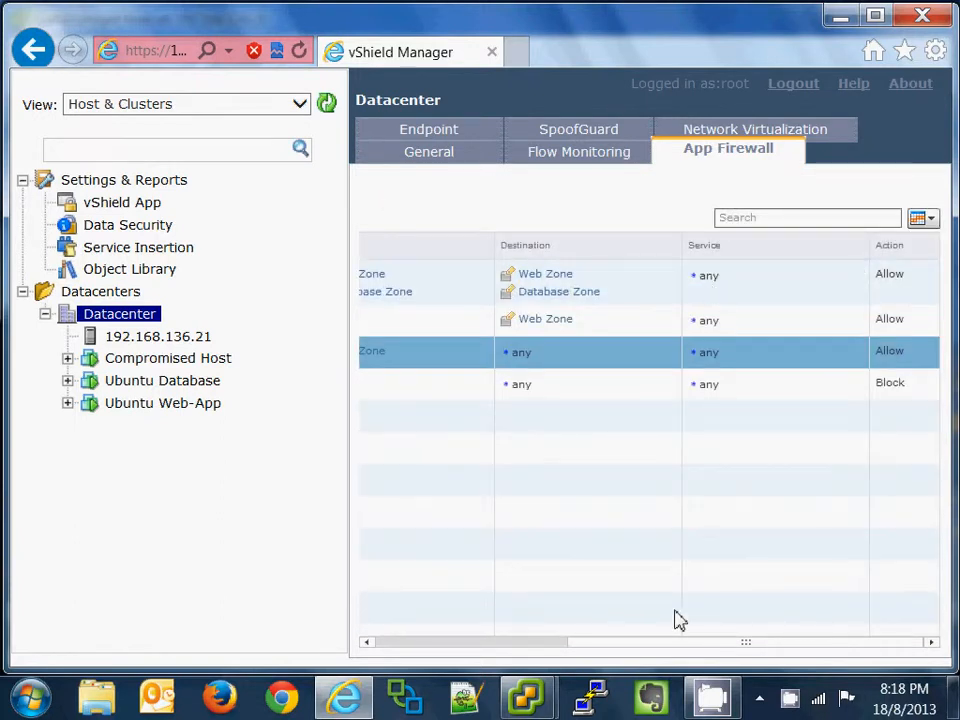
Step: On the Compromised Host, bring up Firefox's 'Hello world! | Wordpress Site' page and scroll it
mouse_move(545, 690)
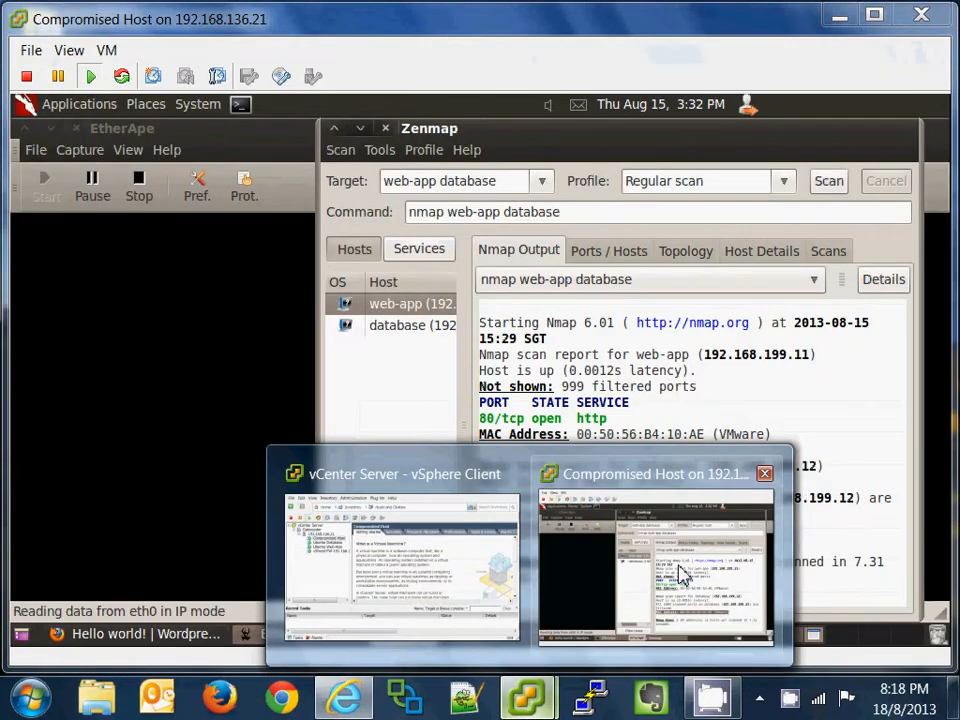
left_click(683, 573)
left_click(146, 634)
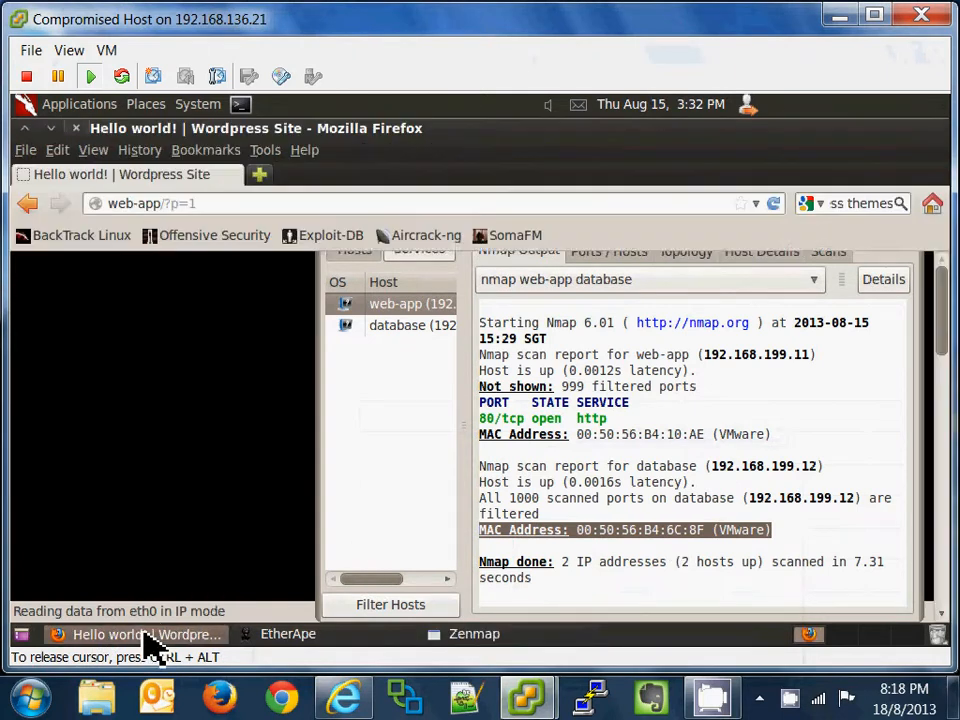
scroll(418, 454, "down", 1)
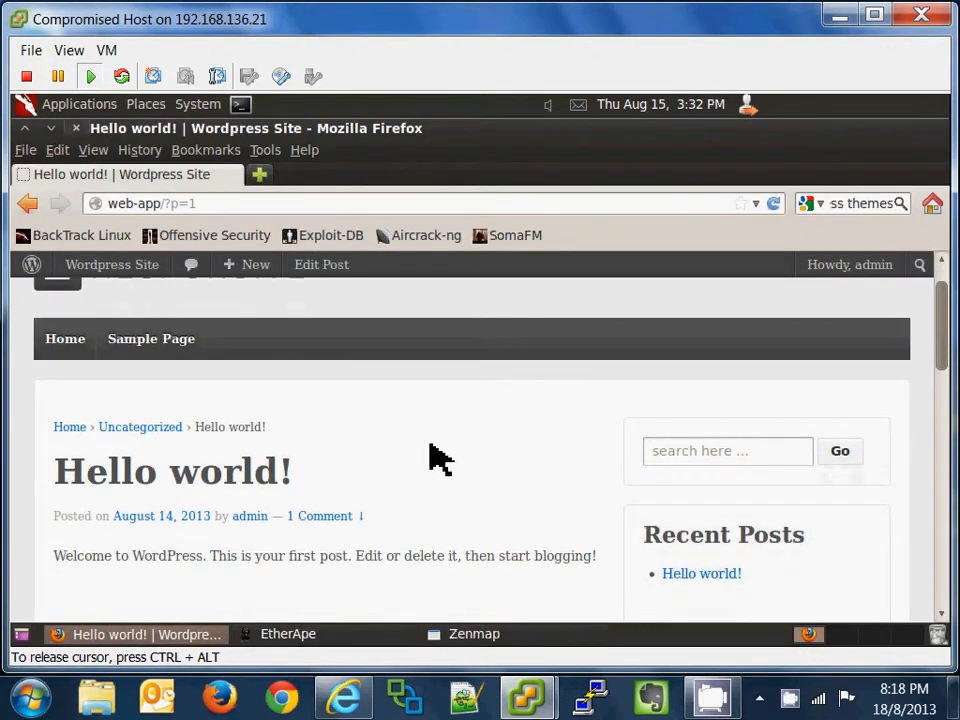
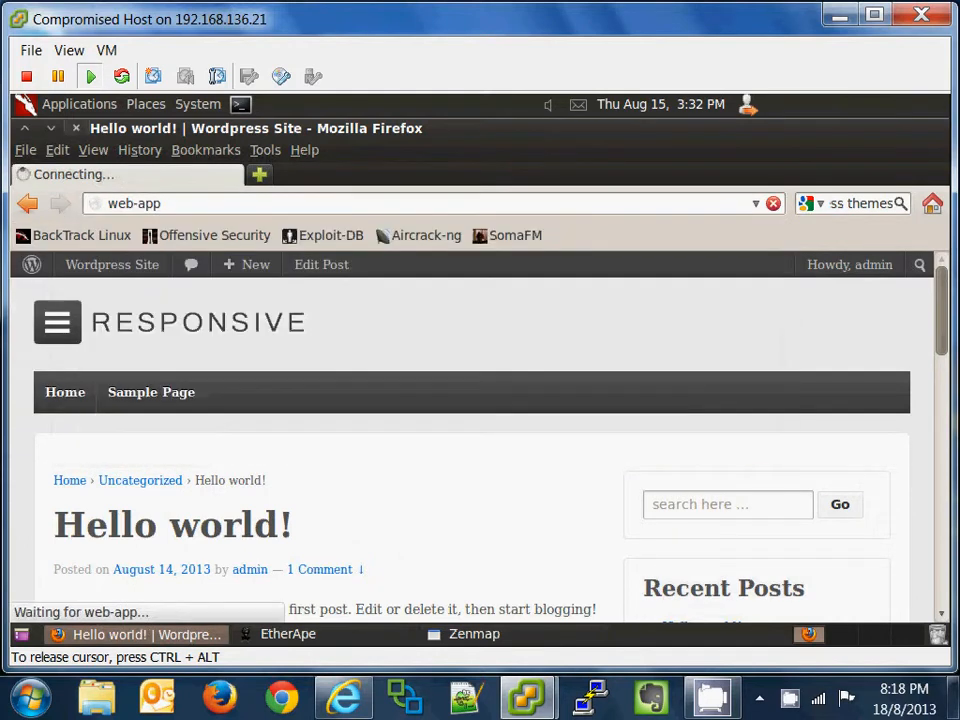
Step: Scroll the WordPress home page, then open and scroll the Sample Page
scroll(375, 375, "down", 2)
scroll(375, 375, "down", 5)
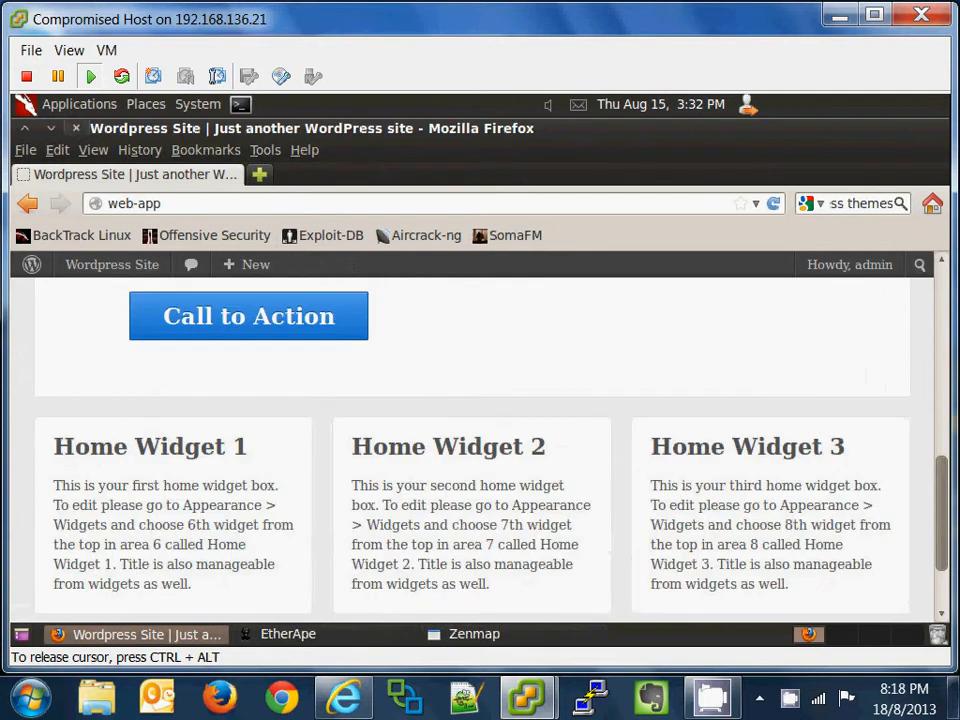
scroll(368, 388, "up", 8)
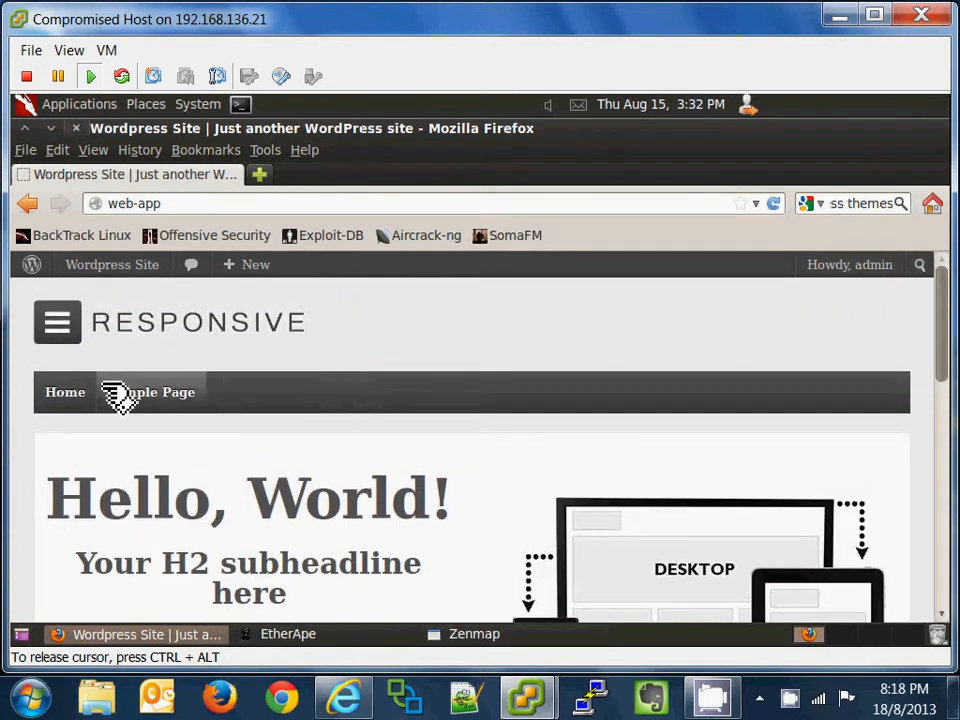
left_click(172, 398)
scroll(370, 413, "down", 5)
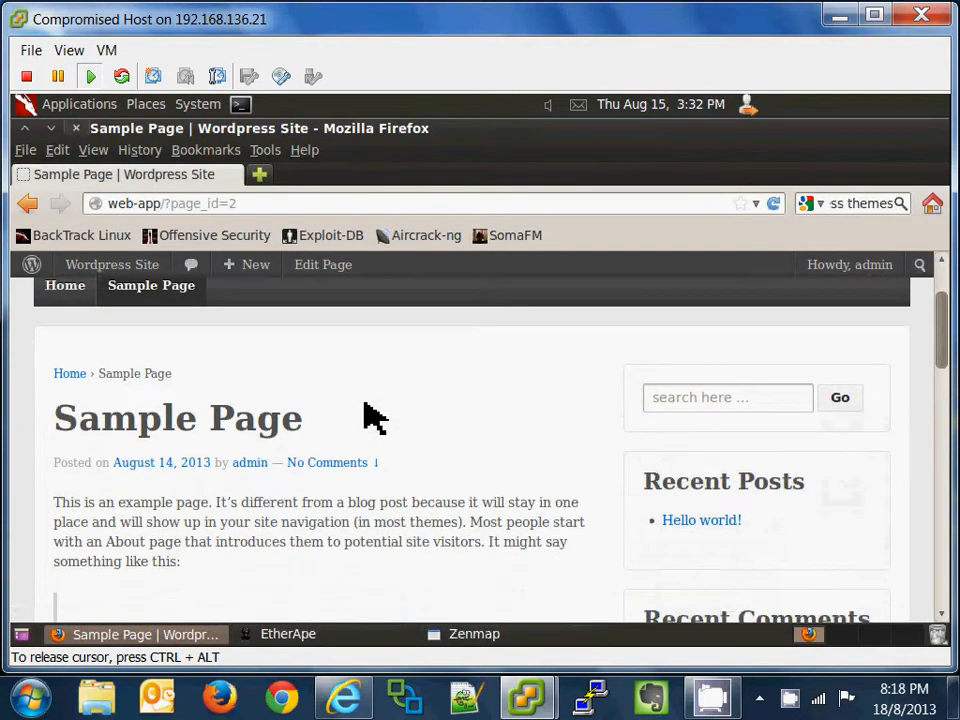
Step: Open and scroll the Hello world! post, then bring up EtherApe's traffic graph
left_click(738, 310)
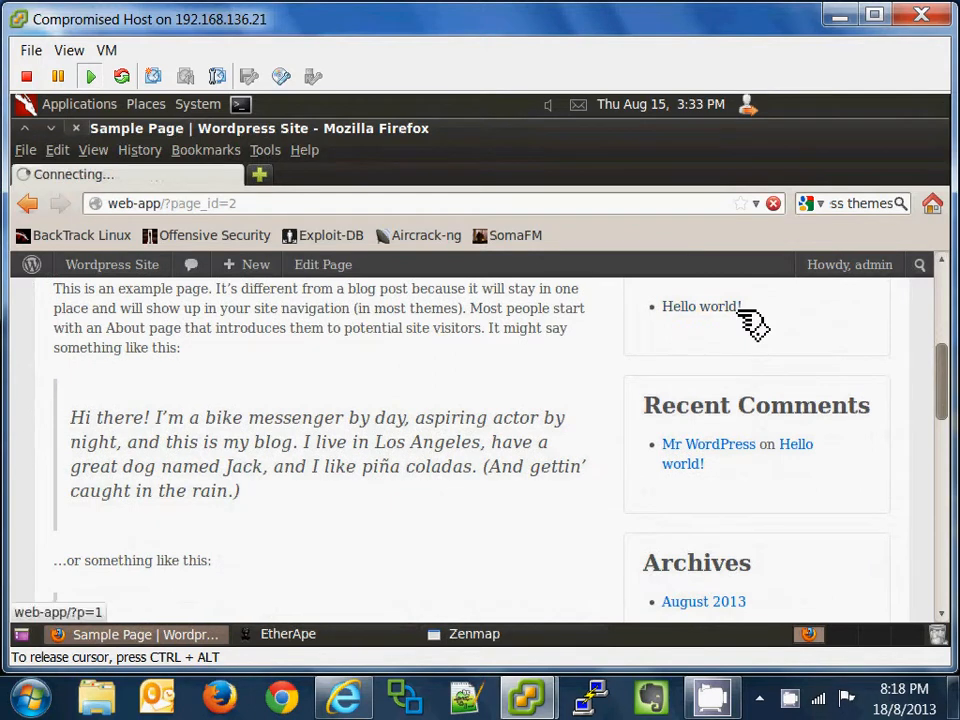
scroll(350, 470, "down", 3)
scroll(360, 475, "down", 2)
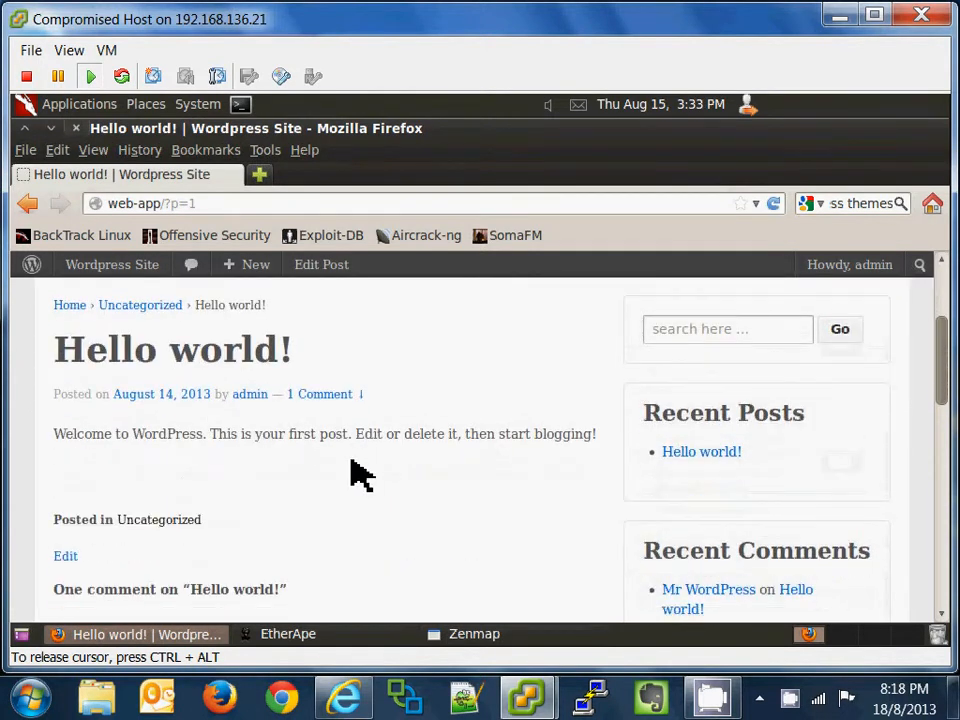
left_click(316, 632)
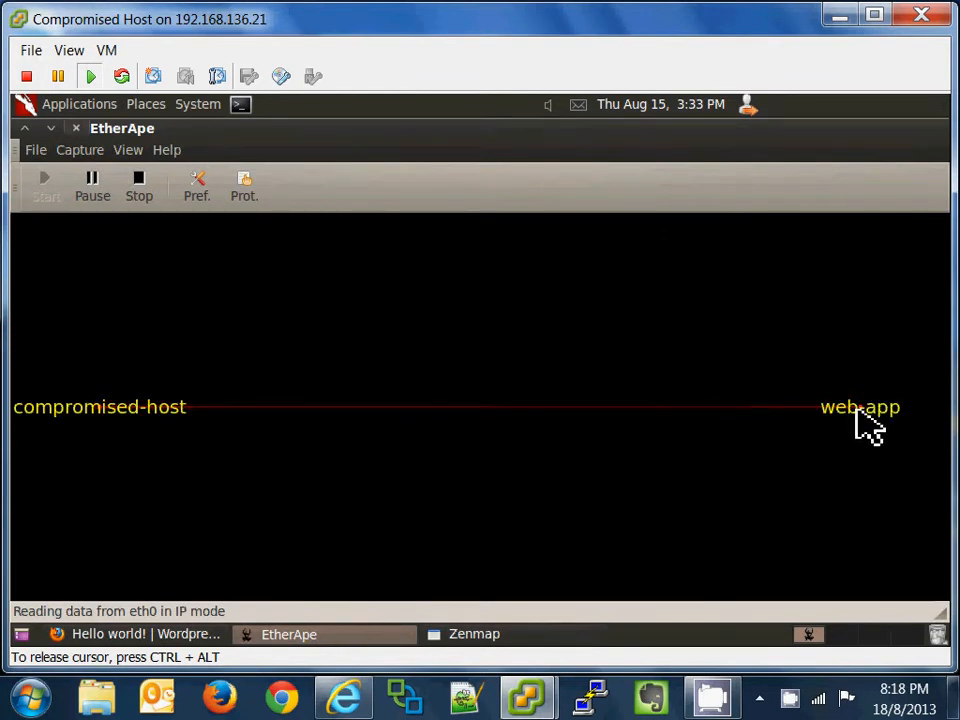
Step: Switch from EtherApe's compromised-host–web-app traffic view to Zenmap's earlier web-app and database scan
left_click(470, 638)
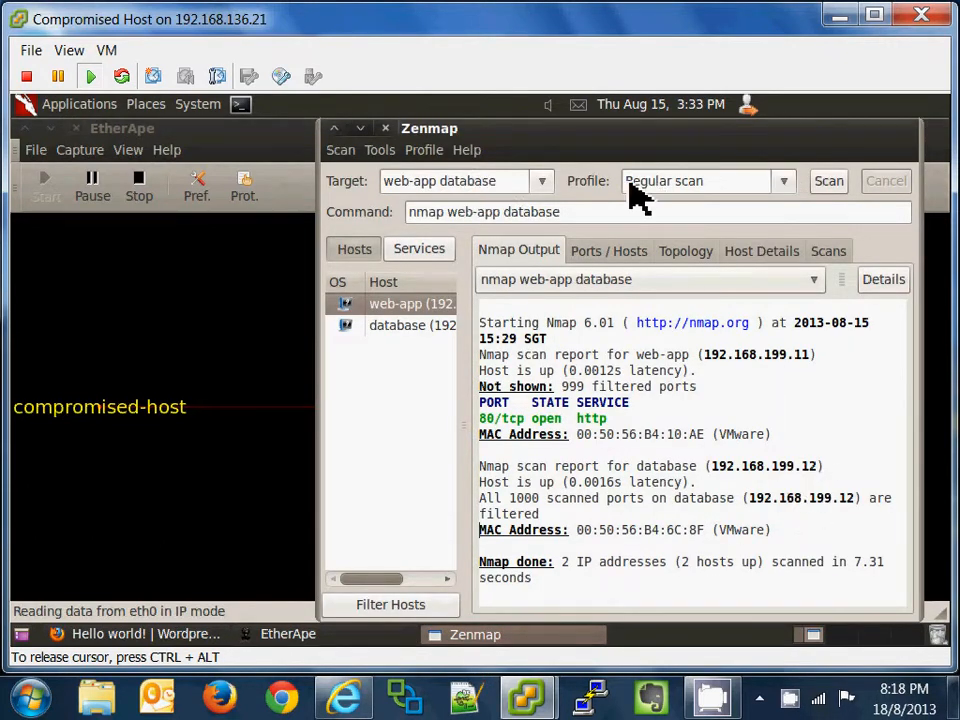
Step: Rerun 'nmap web-app database' in Zenmap and watch the resulting web-app traffic in EtherApe
left_click(830, 182)
left_click(236, 340)
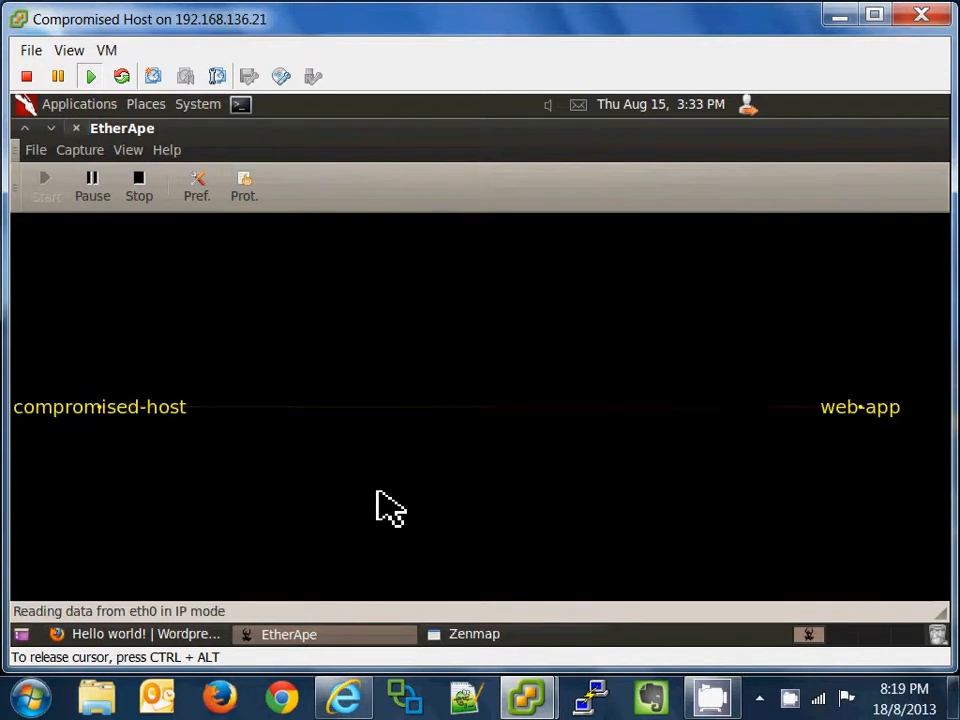
Step: In Zenmap's output, highlight the web-app report, the 80/tcp open http line and the Nmap done summary
left_click(494, 636)
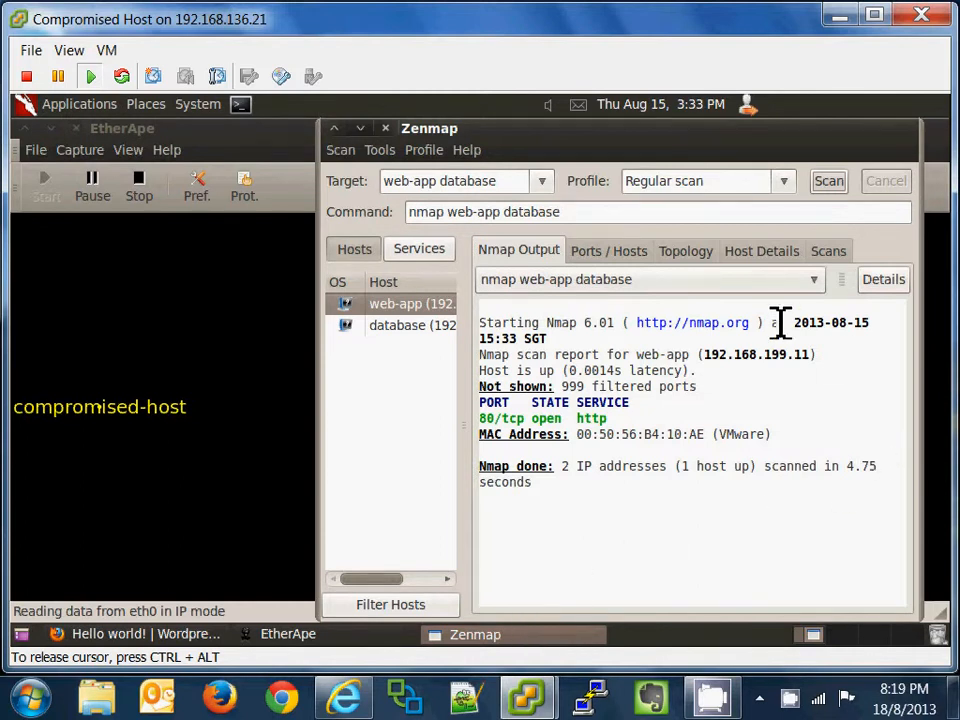
left_click(548, 325)
left_click_drag(630, 335, 825, 441)
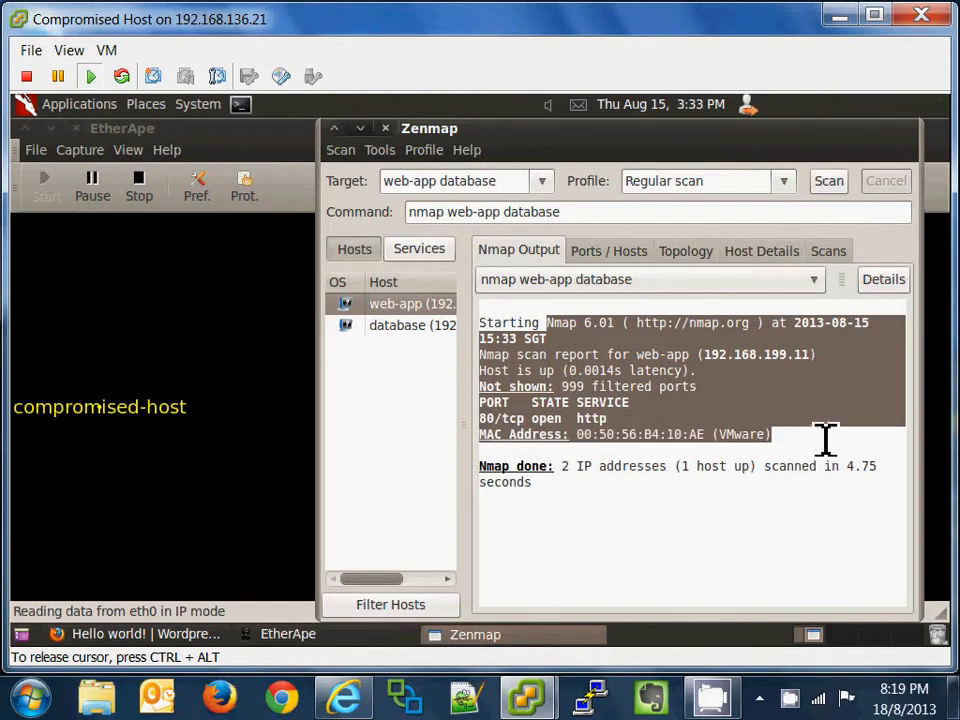
left_click(660, 358)
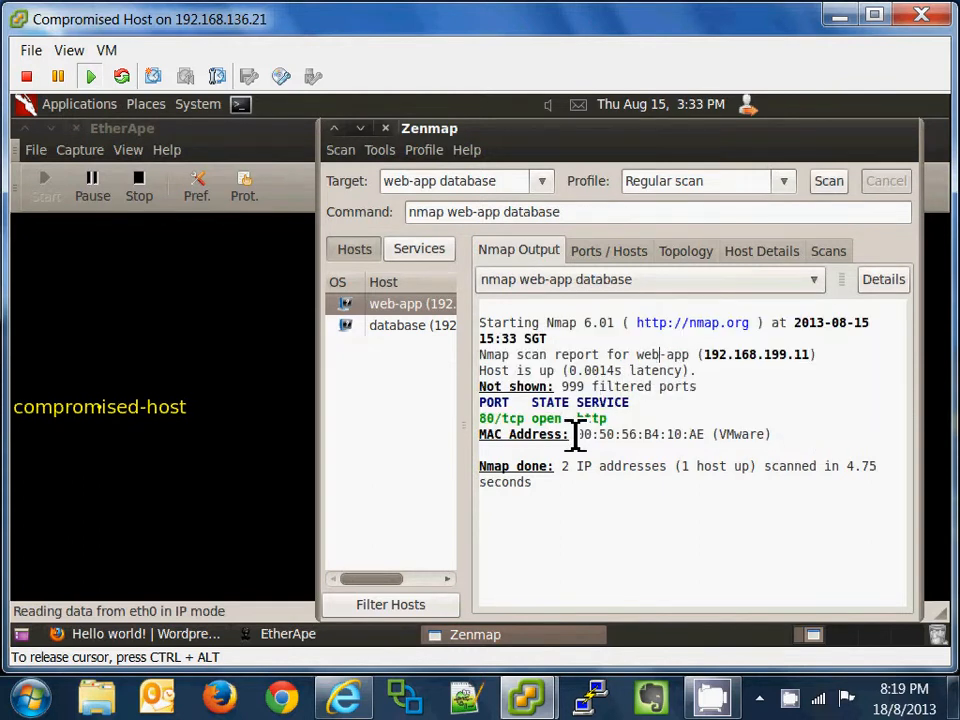
left_click_drag(610, 420, 481, 426)
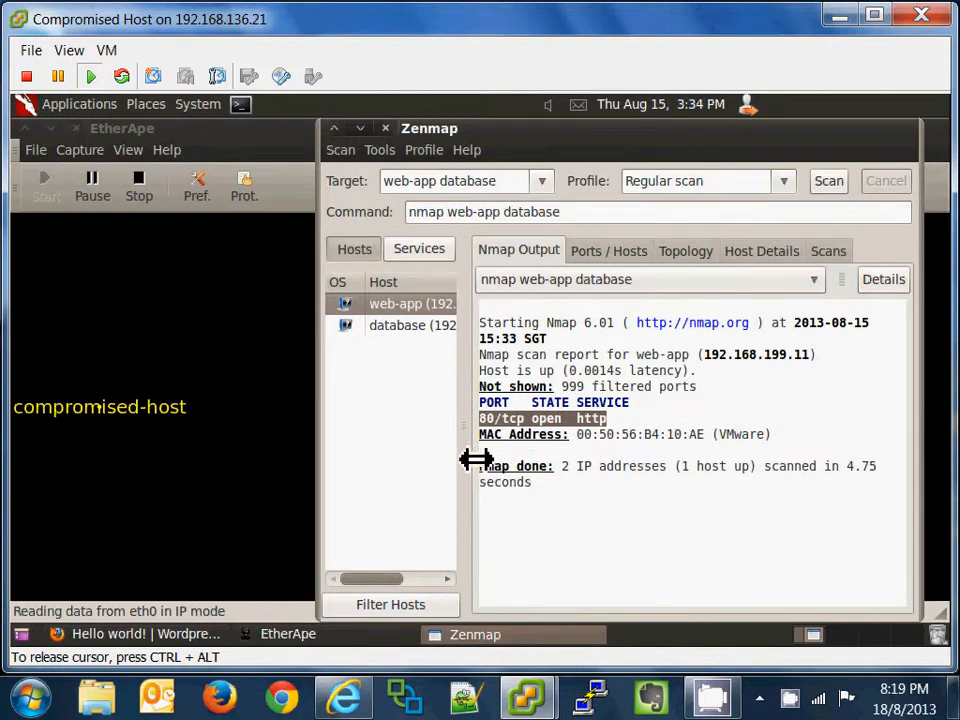
left_click(515, 455)
left_click(799, 500, "shift")
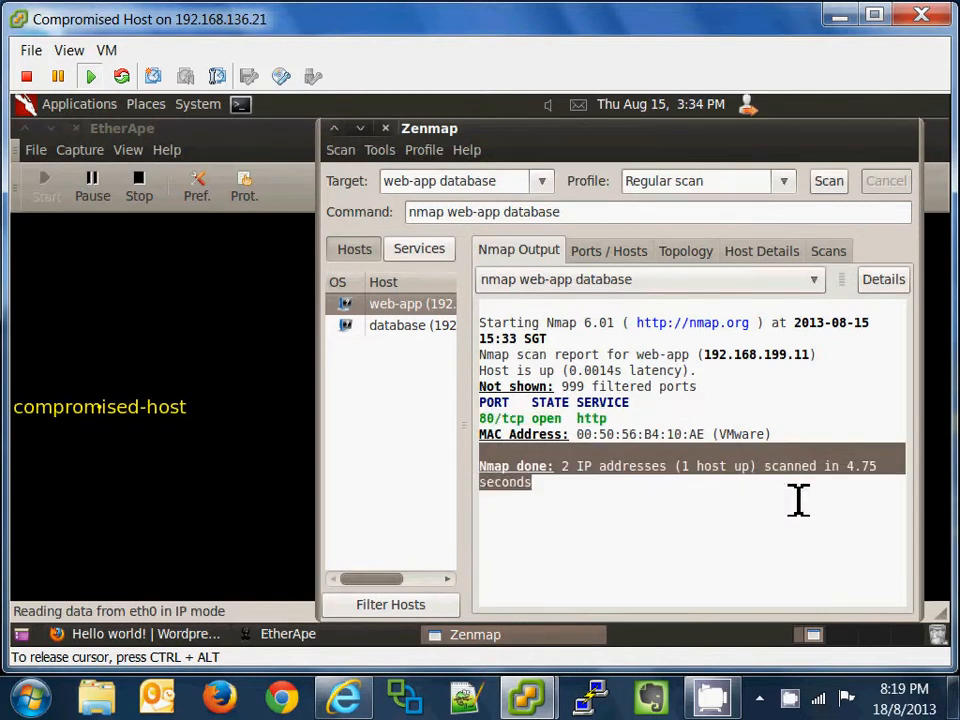